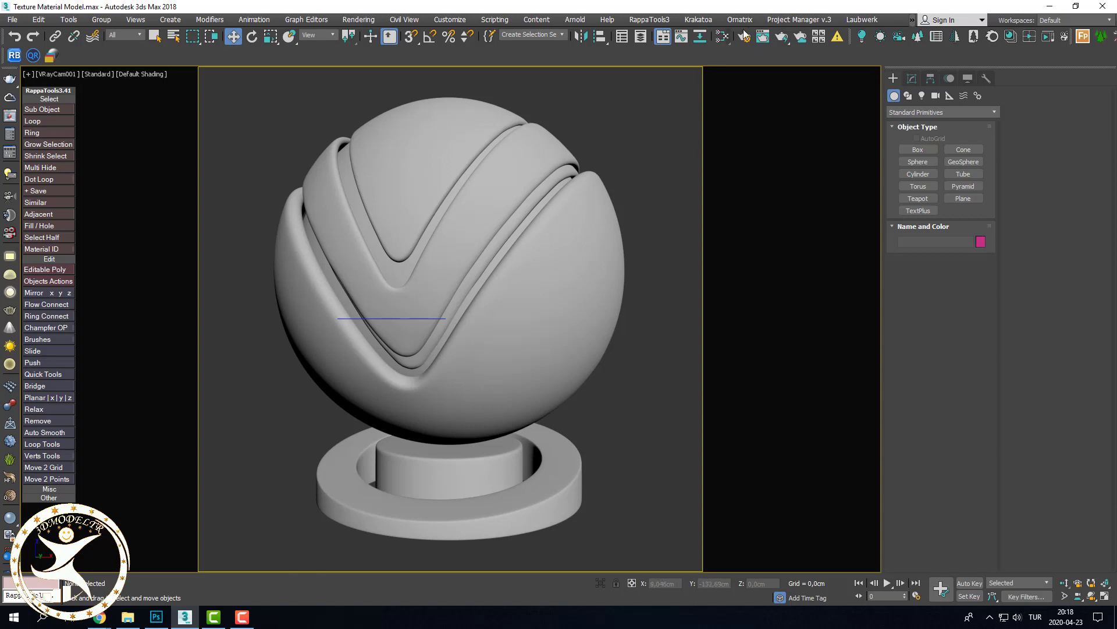
Step: Open the Slate Material Editor and arrange its window around the Material #33 node
left_click(729, 38)
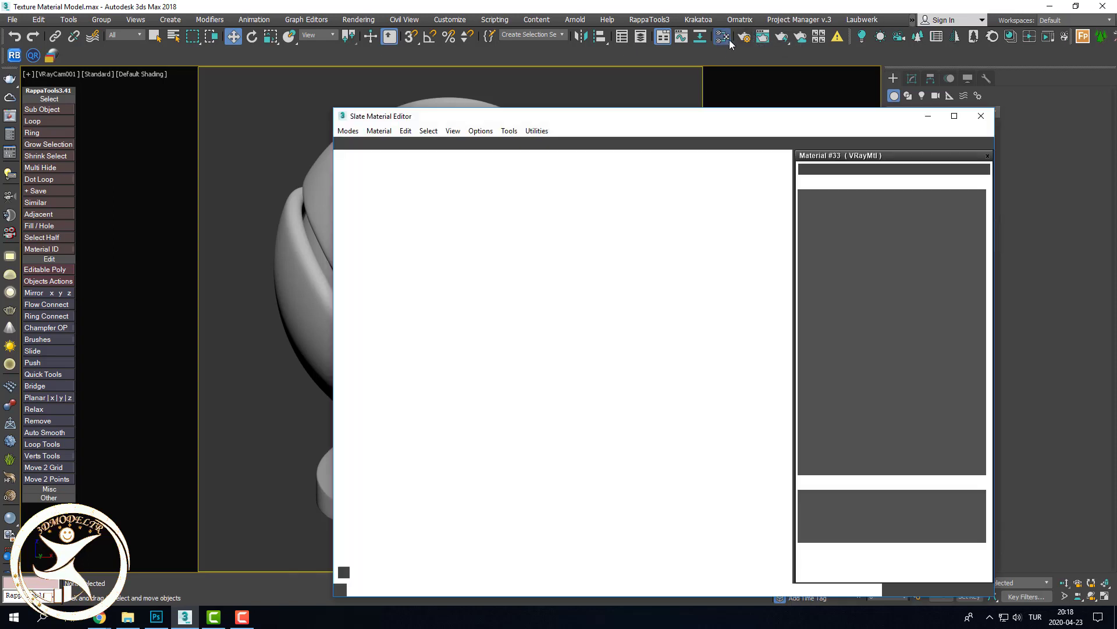
middle_click_drag(627, 247, 729, 336)
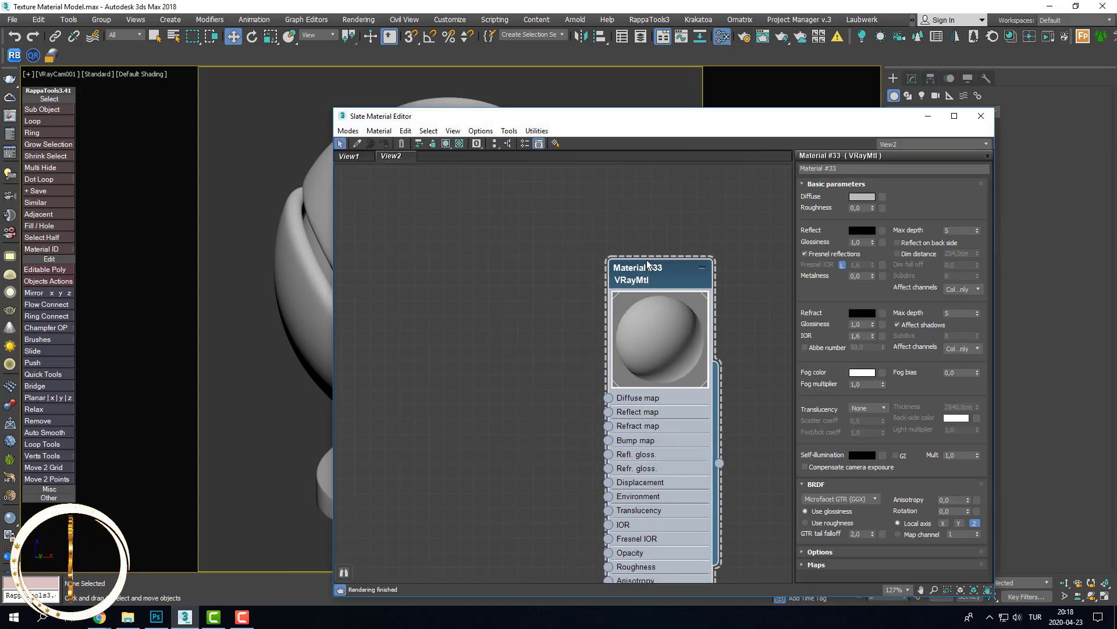
left_click_drag(436, 116, 584, 90)
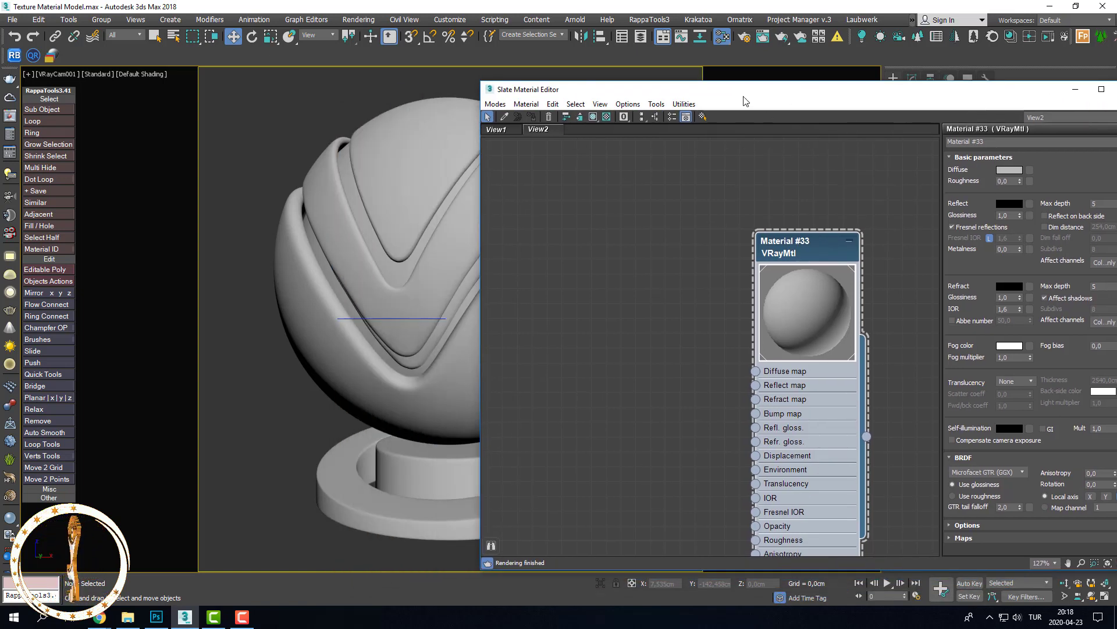
left_click_drag(745, 92, 669, 102)
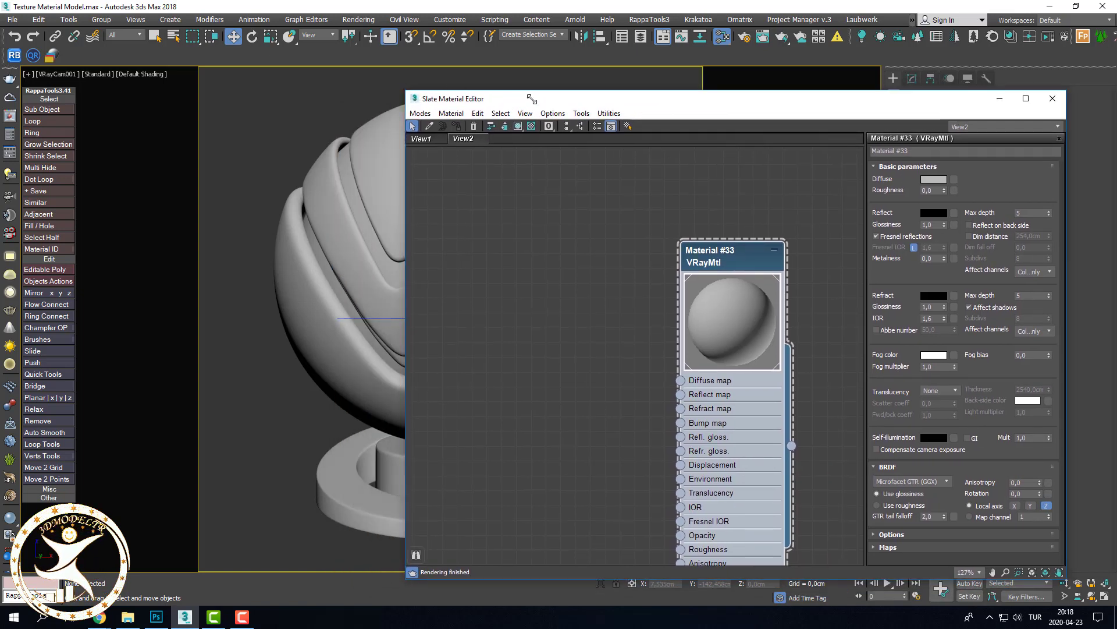
left_click_drag(410, 100, 630, 189)
key("z")
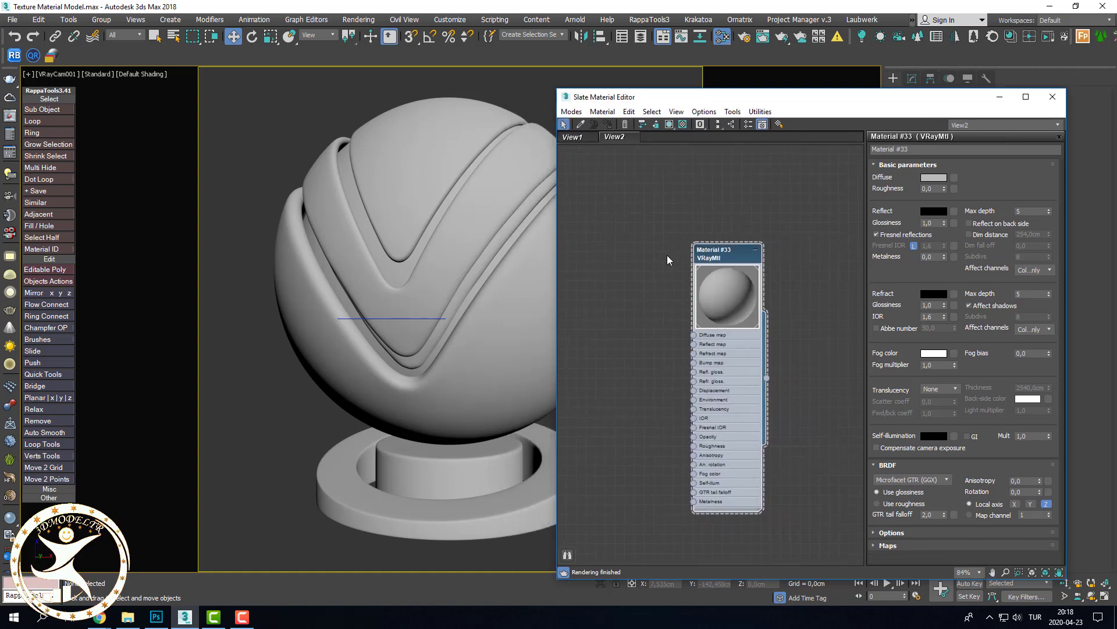
Step: Maximize the Slate Material Editor and recentre the Material #33 node in view
left_click(487, 239)
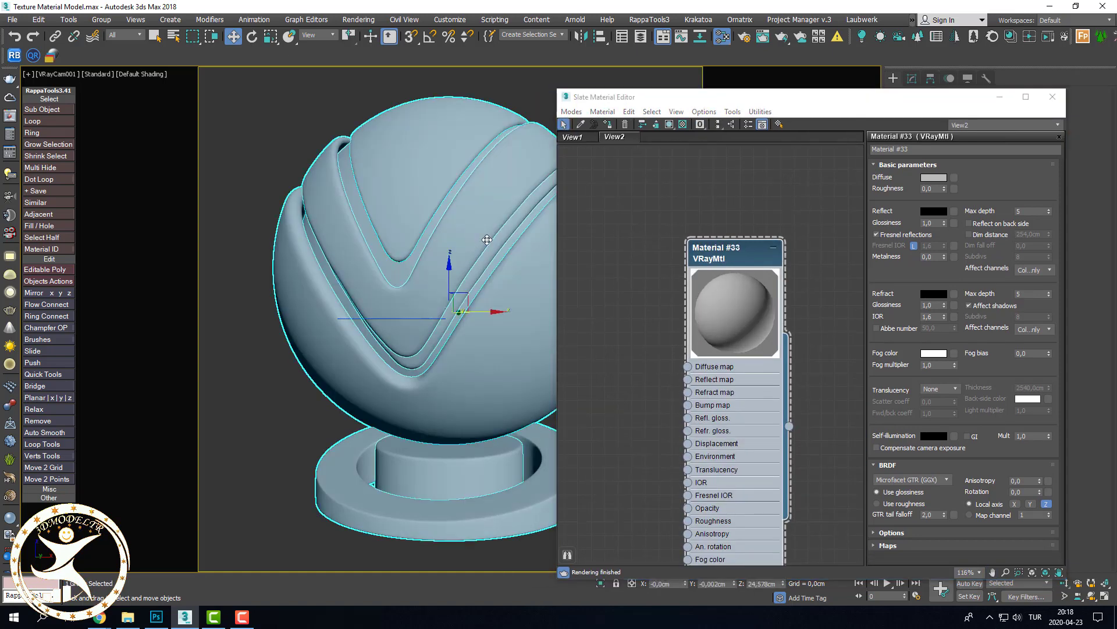
left_click(609, 126)
left_click(682, 198)
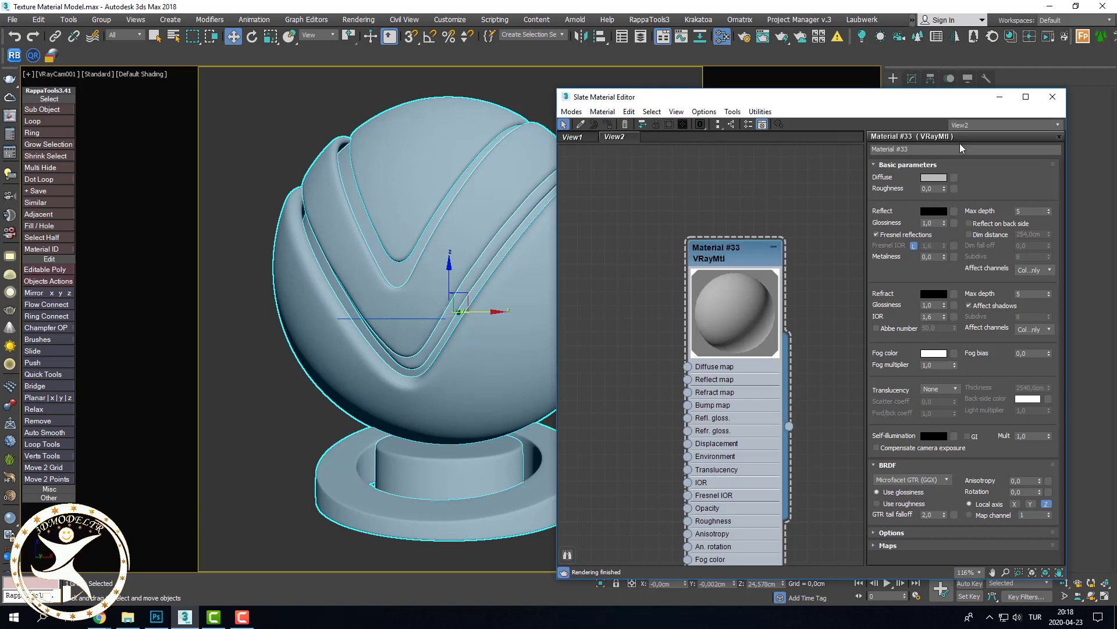
left_click(1037, 96)
mouse_move(349, 182)
middle_mouse_down()
mouse_move(711, 145)
mouse_move(621, 191)
mouse_move(608, 179)
middle_mouse_up()
scroll(669, 120, "up", 2)
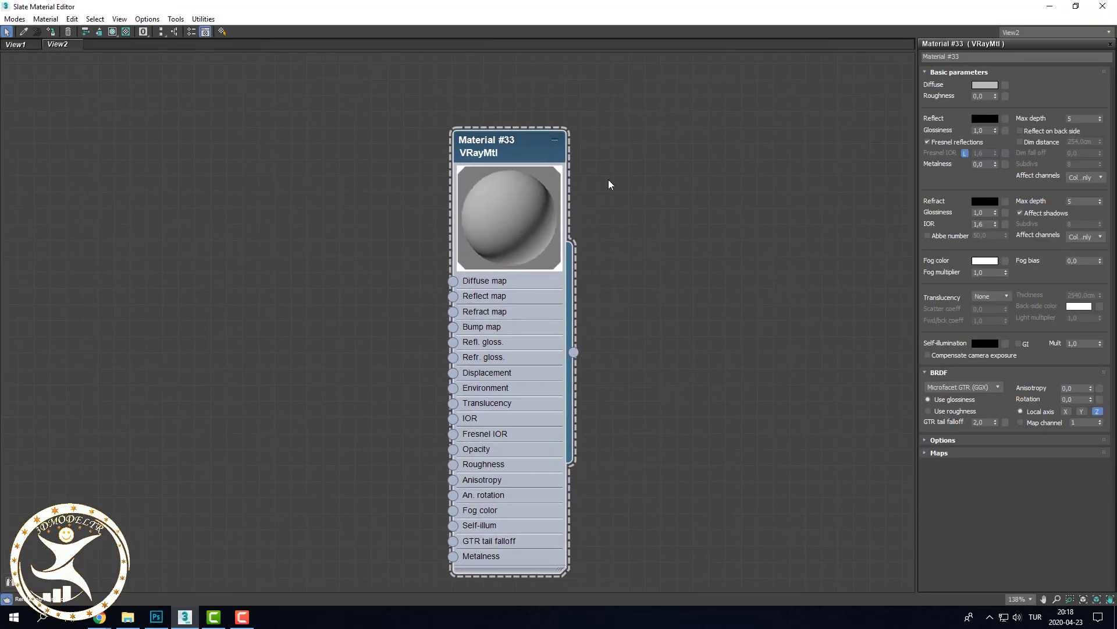
Step: Add a VRay2SidedMtl, Material #34, with Material #33 wired into its frontMtl
right_click(632, 142)
mouse_move(689, 225)
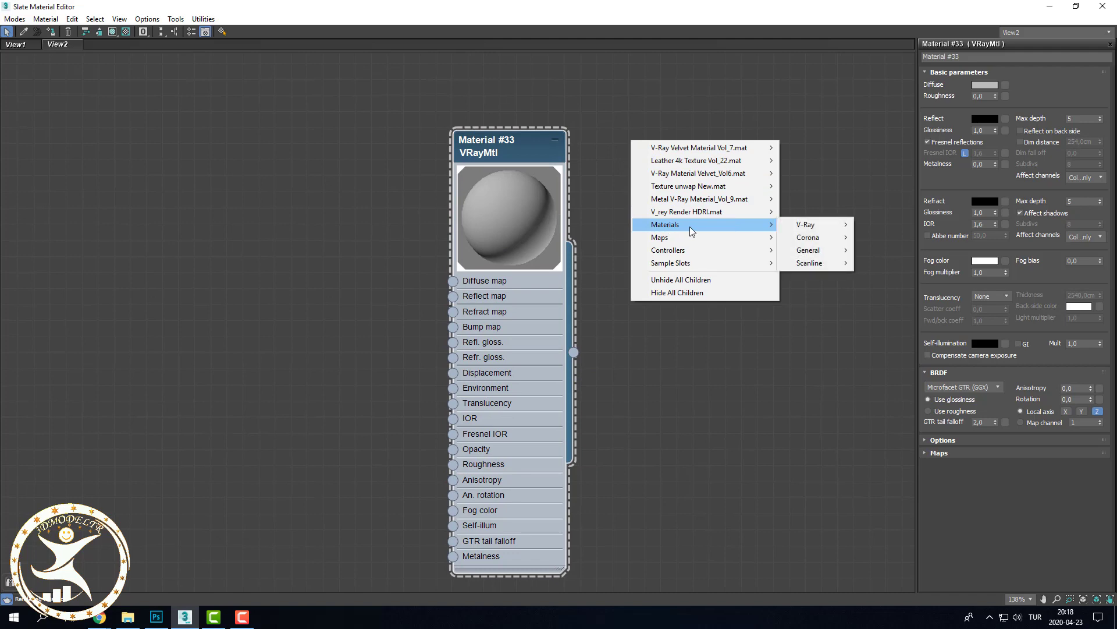
left_click(873, 223)
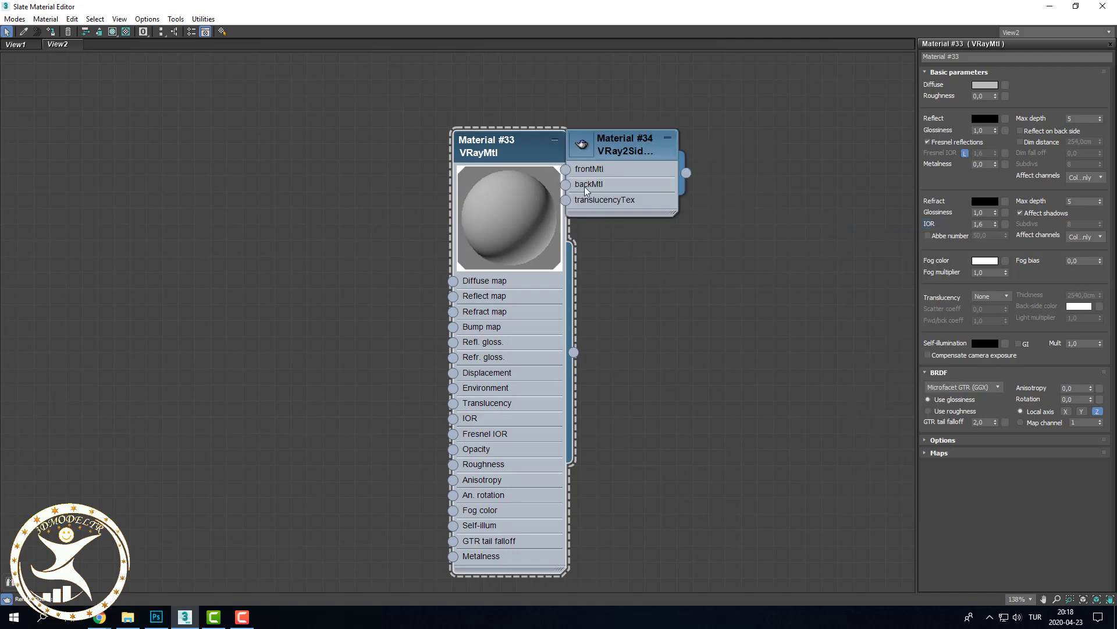
mouse_move(599, 169)
left_mouse_down()
mouse_move(710, 277)
mouse_move(703, 319)
left_mouse_up()
mouse_move(574, 353)
left_mouse_down()
mouse_move(679, 330)
mouse_move(707, 238)
left_mouse_up()
double_click(698, 317)
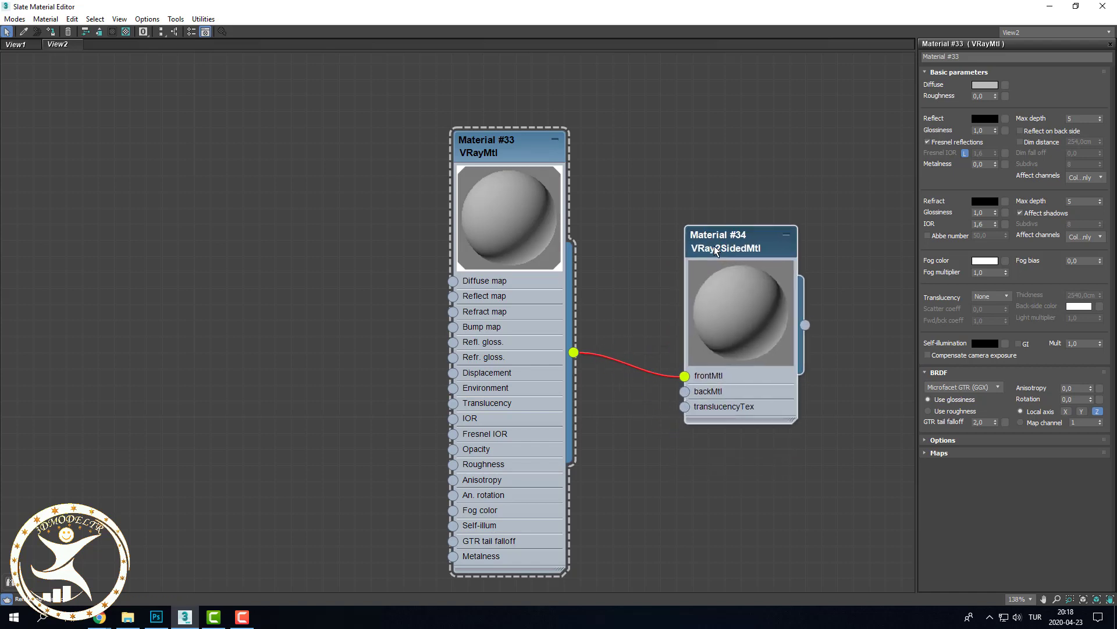
middle_click_drag(486, 290, 548, 281)
scroll(548, 282, "down", 1)
Step: Feed Material #34's Diffuse map from a VRayColor map set to dark grey value 34
right_click(220, 227)
mouse_move(262, 321)
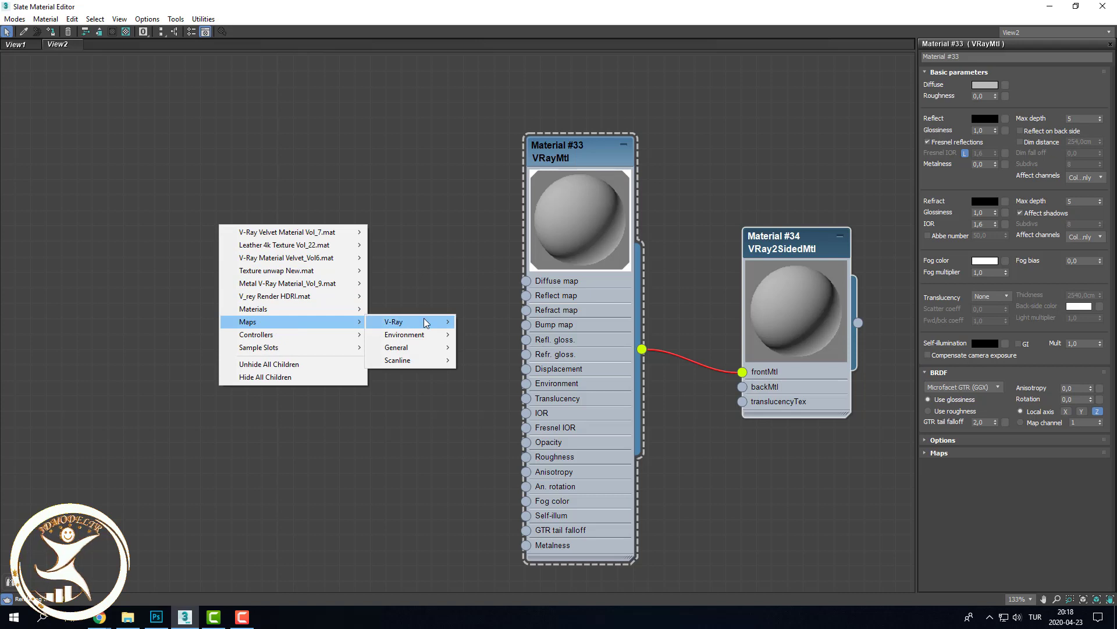
mouse_move(407, 321)
left_click(486, 306)
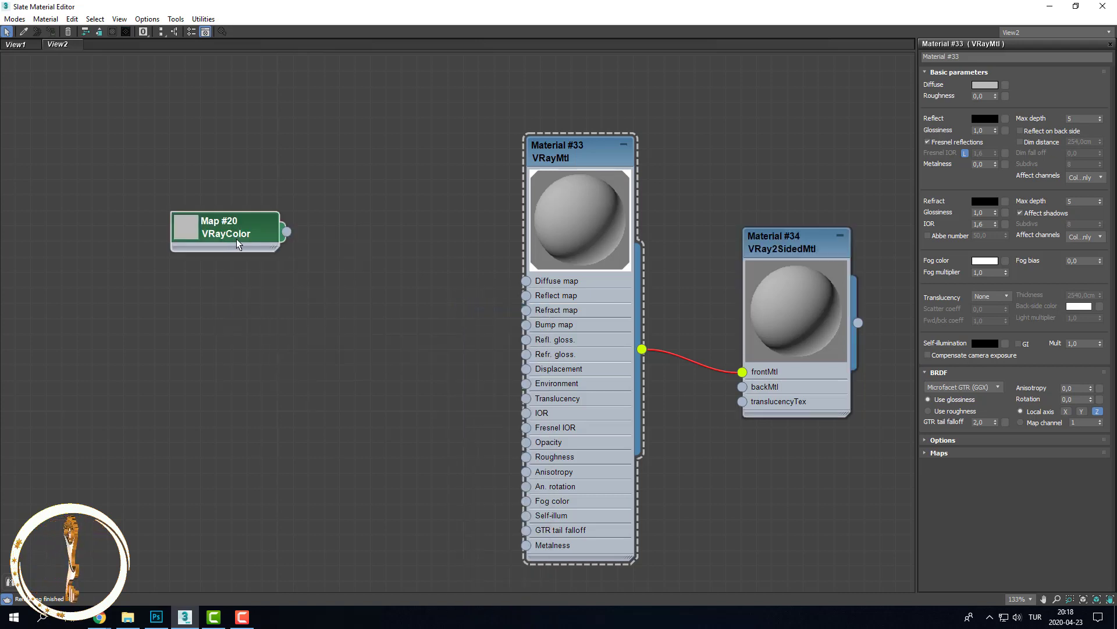
mouse_move(236, 239)
left_mouse_down()
mouse_move(344, 238)
mouse_move(502, 275)
left_mouse_up()
left_click(344, 238)
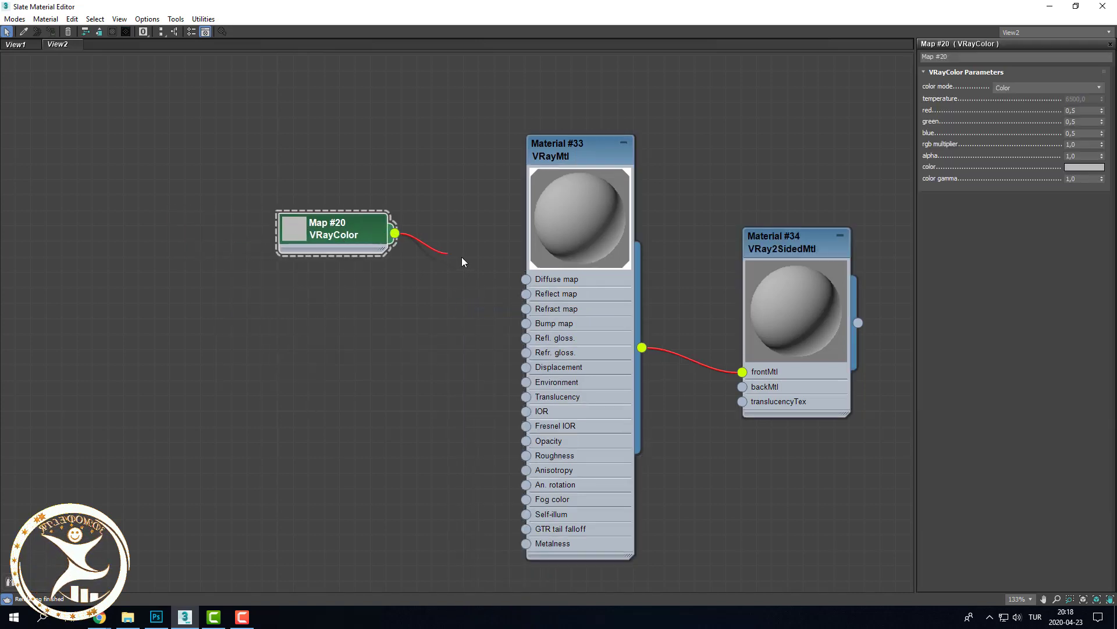
double_click(295, 236)
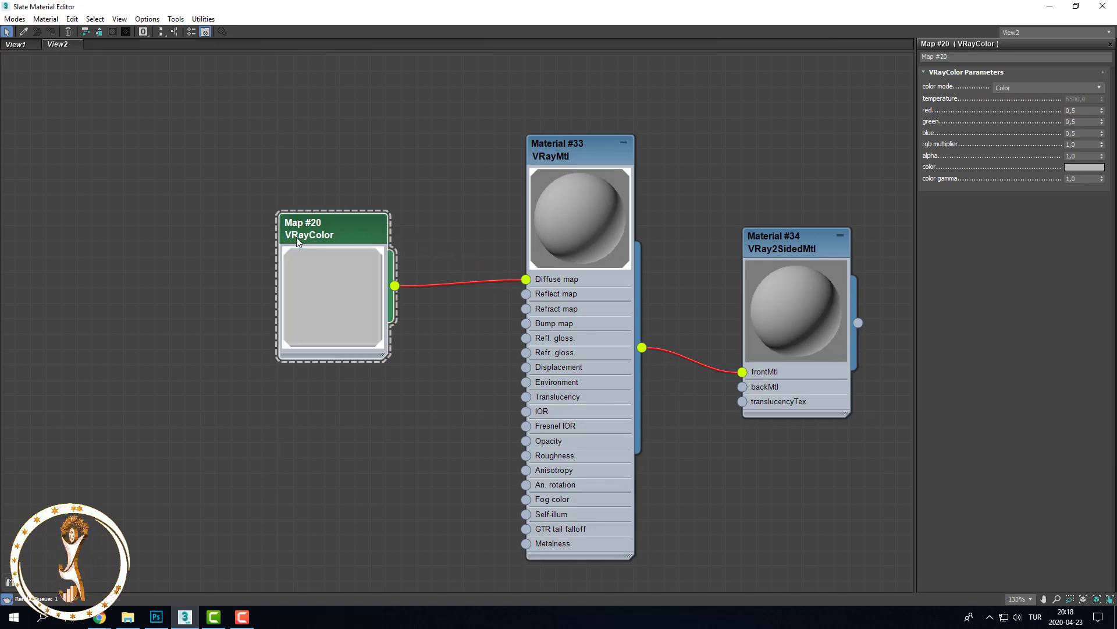
left_click_drag(296, 236, 333, 155)
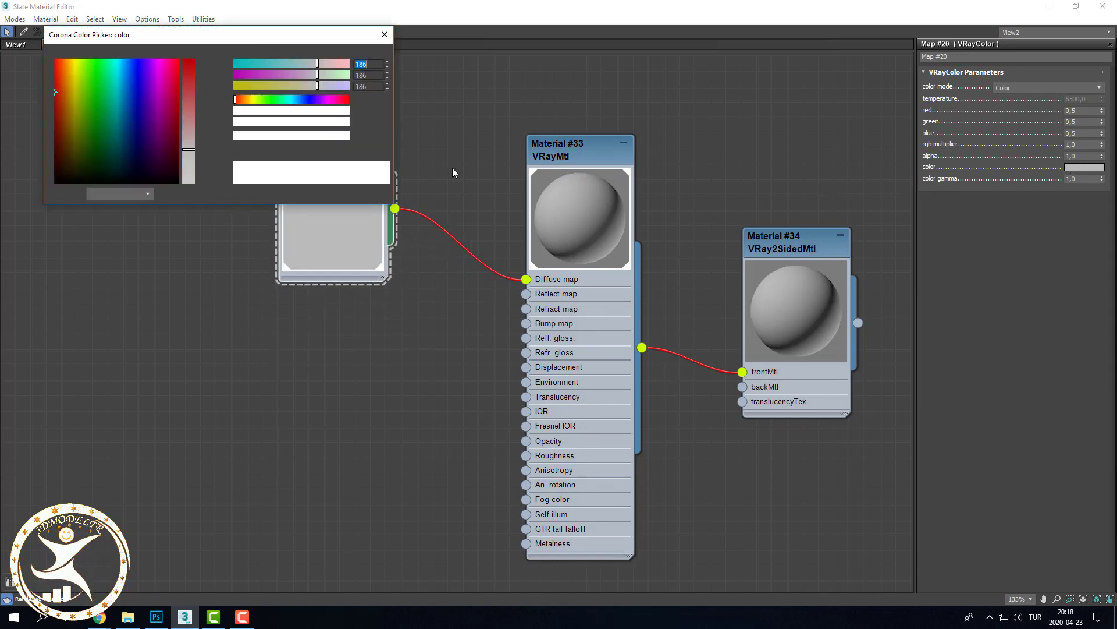
left_click(353, 125)
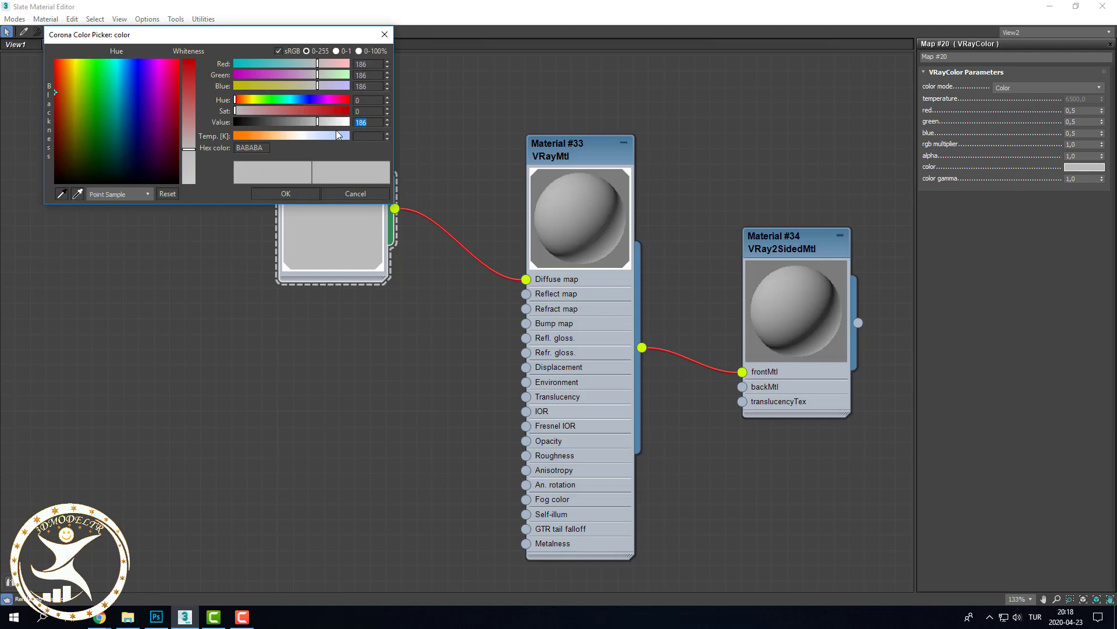
type("34")
key("Return")
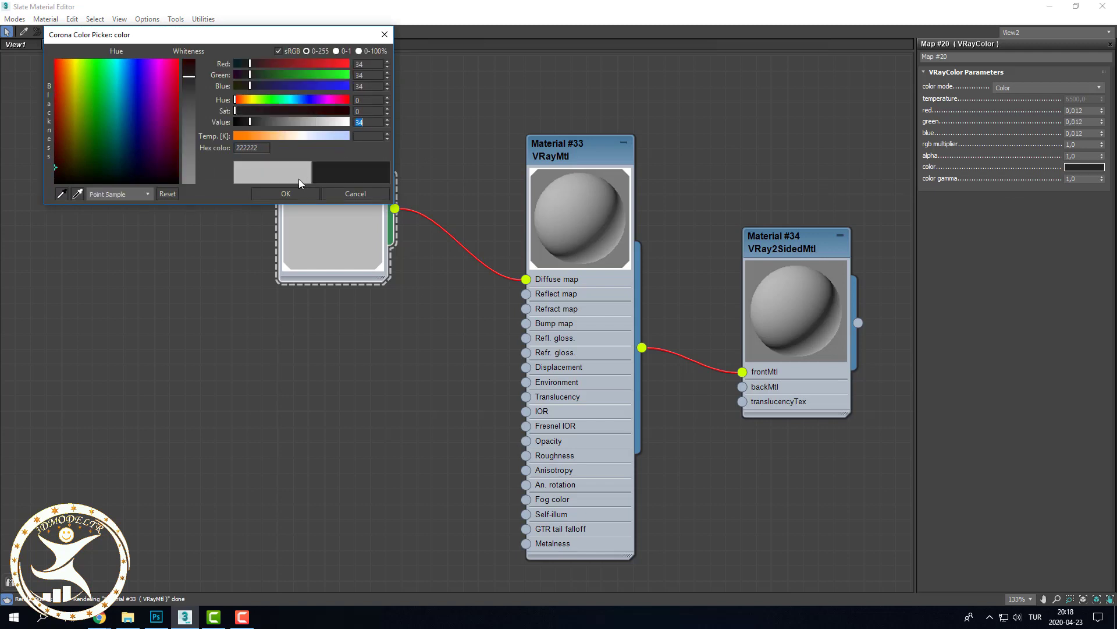
Step: Confirm the dark grey colour and add VRayTriplanarTex Map #21 beside Material #33
left_click(292, 193)
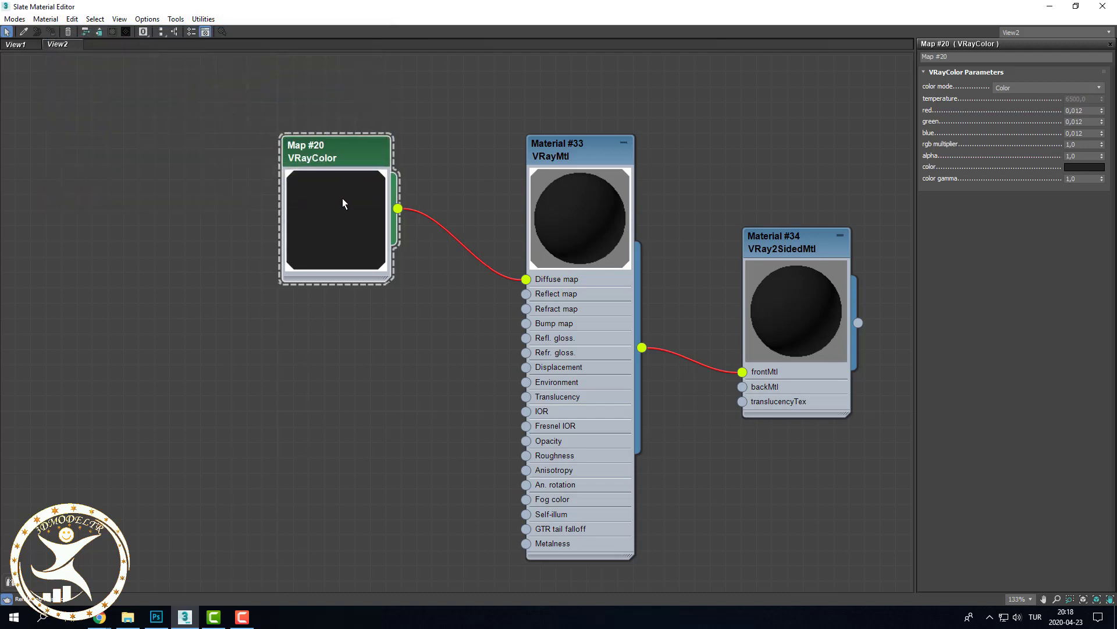
mouse_move(326, 210)
left_mouse_down()
mouse_move(393, 225)
mouse_move(372, 204)
left_mouse_up()
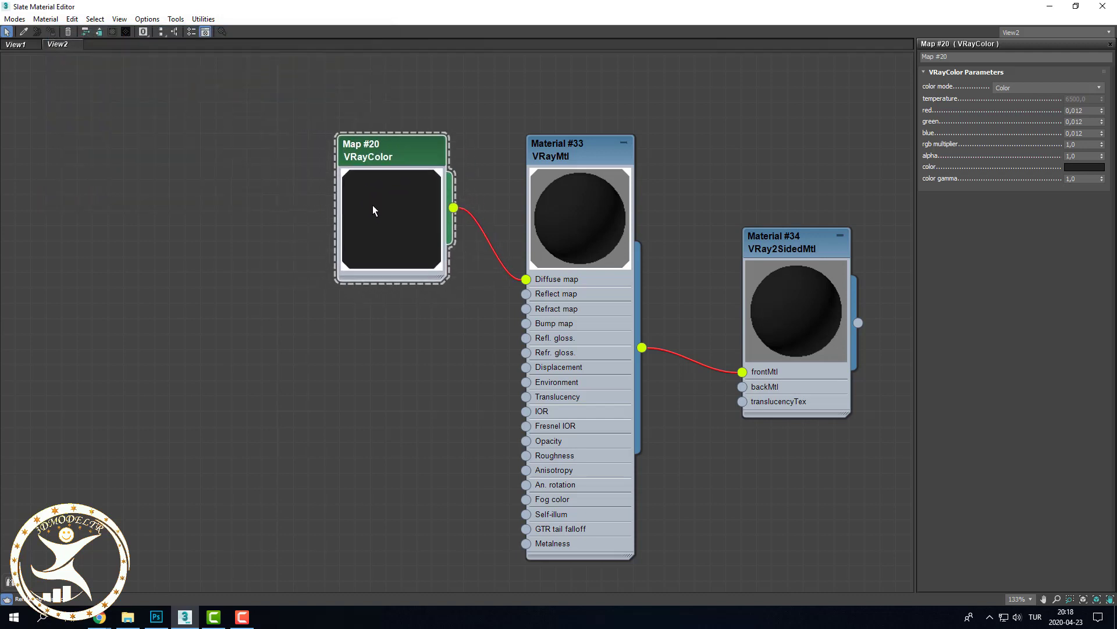
right_click(125, 239)
mouse_move(201, 337)
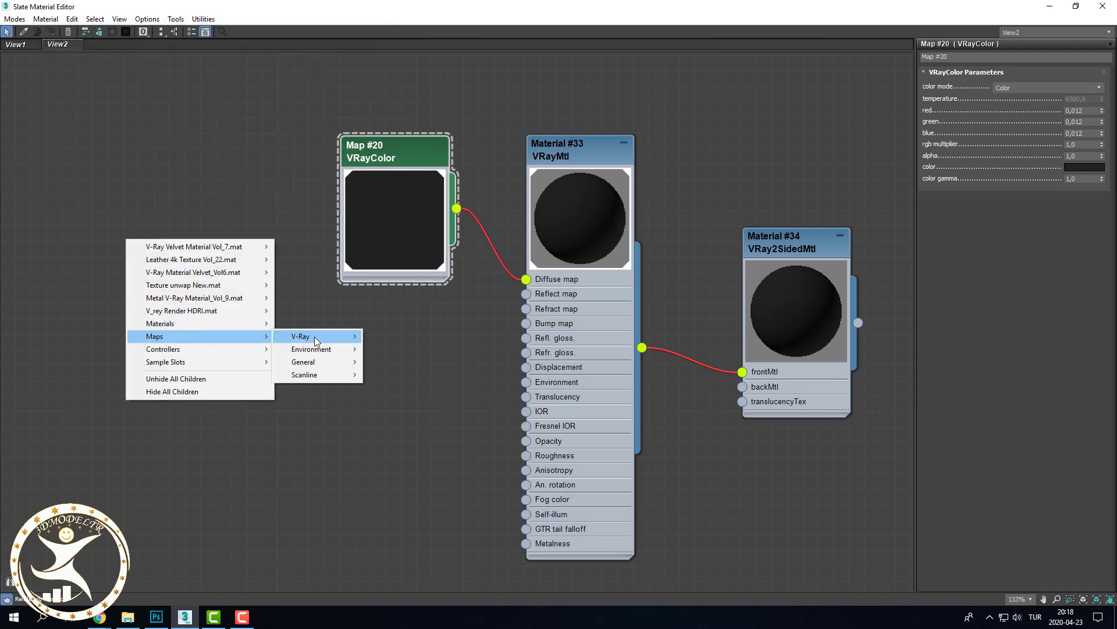
mouse_move(313, 337)
left_click(406, 314)
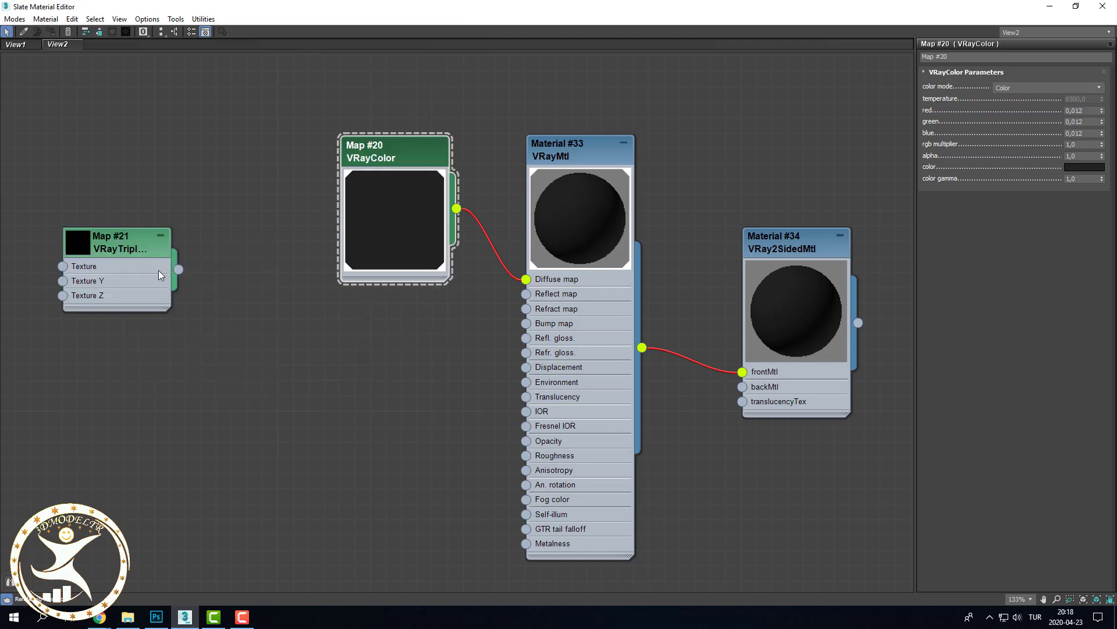
left_click_drag(130, 257, 390, 346)
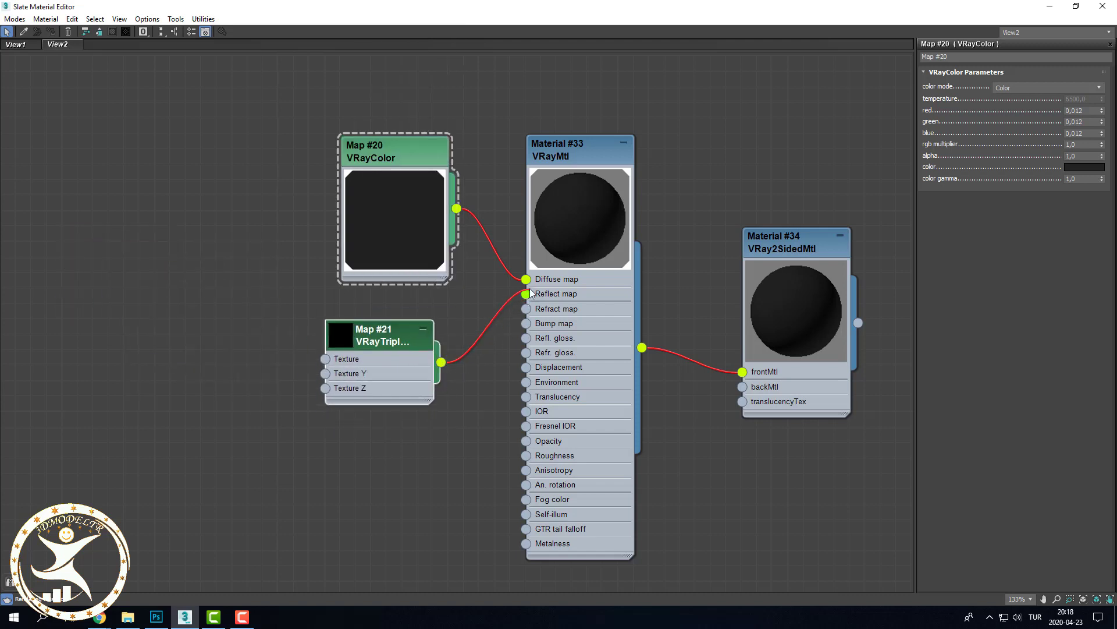
left_click_drag(543, 297, 575, 281)
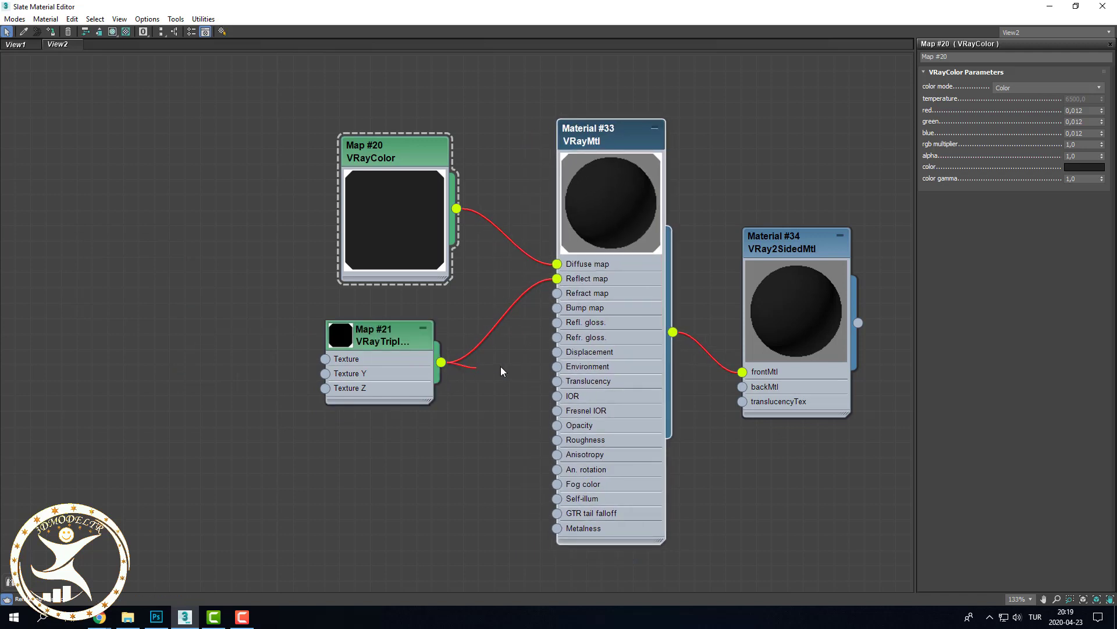
left_click_drag(372, 351, 388, 349)
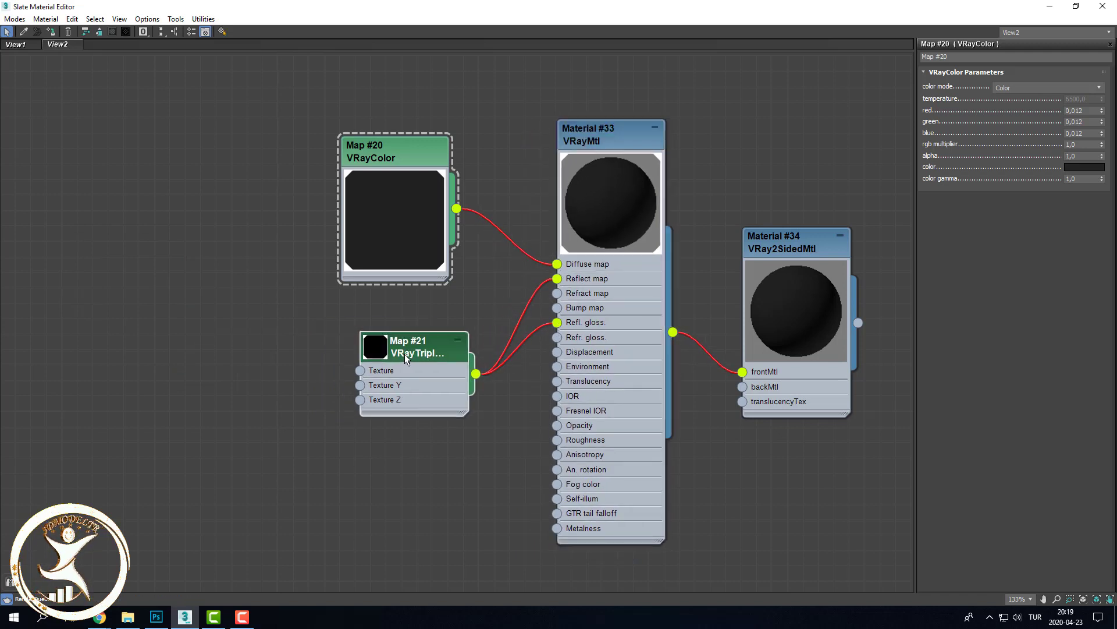
middle_click_drag(383, 296, 491, 310)
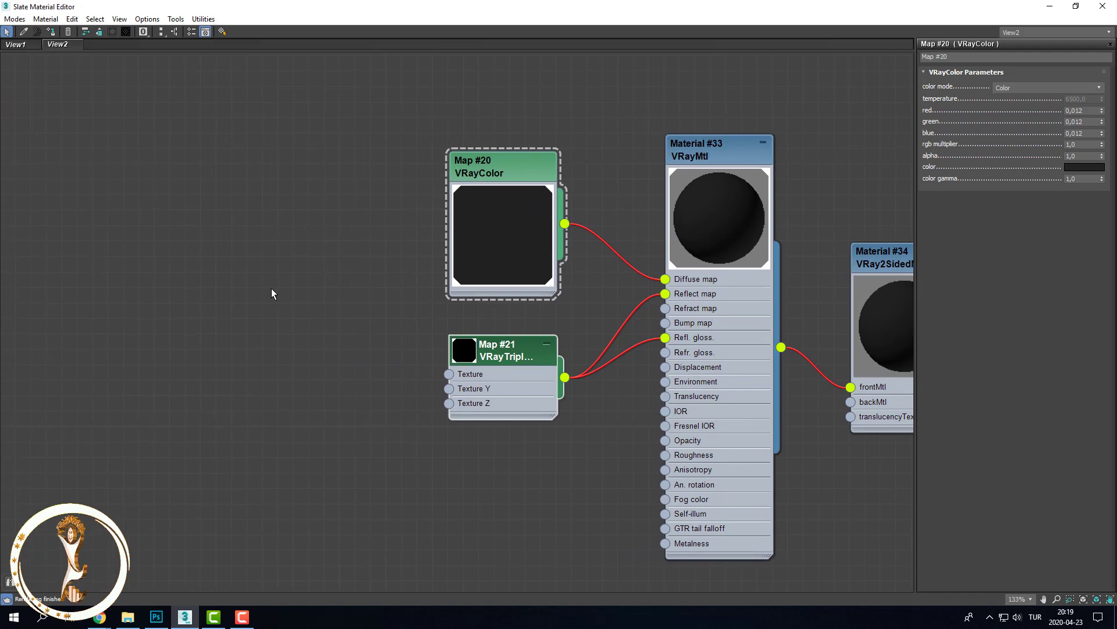
Step: Add a VRayHDRI map, Map #22, loaded with the Texture 001_Reflection image
right_click(236, 262)
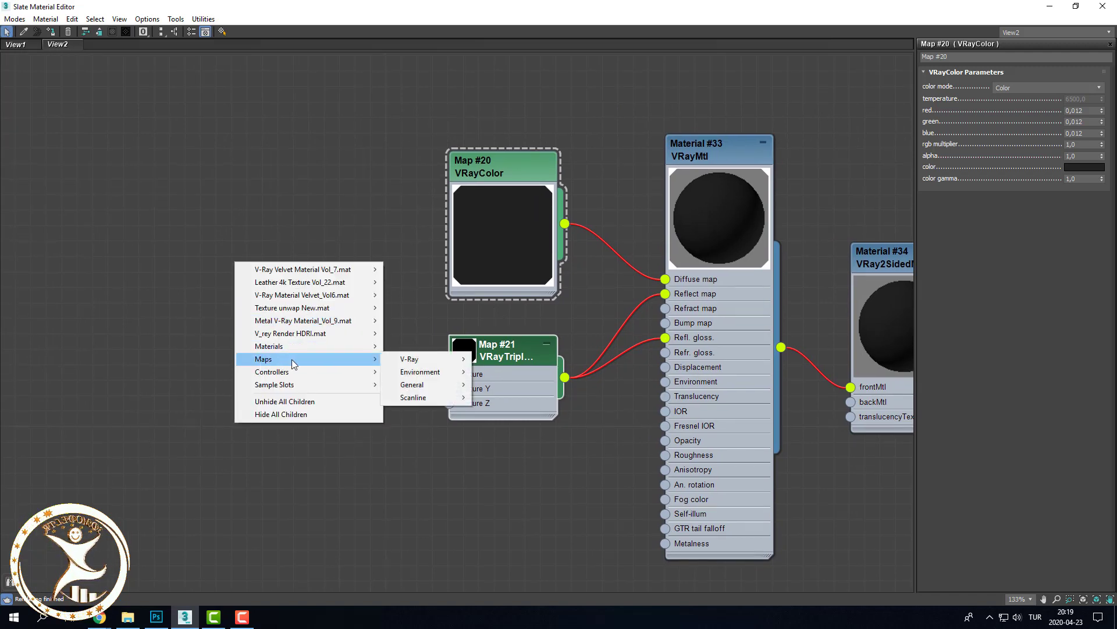
mouse_move(426, 359)
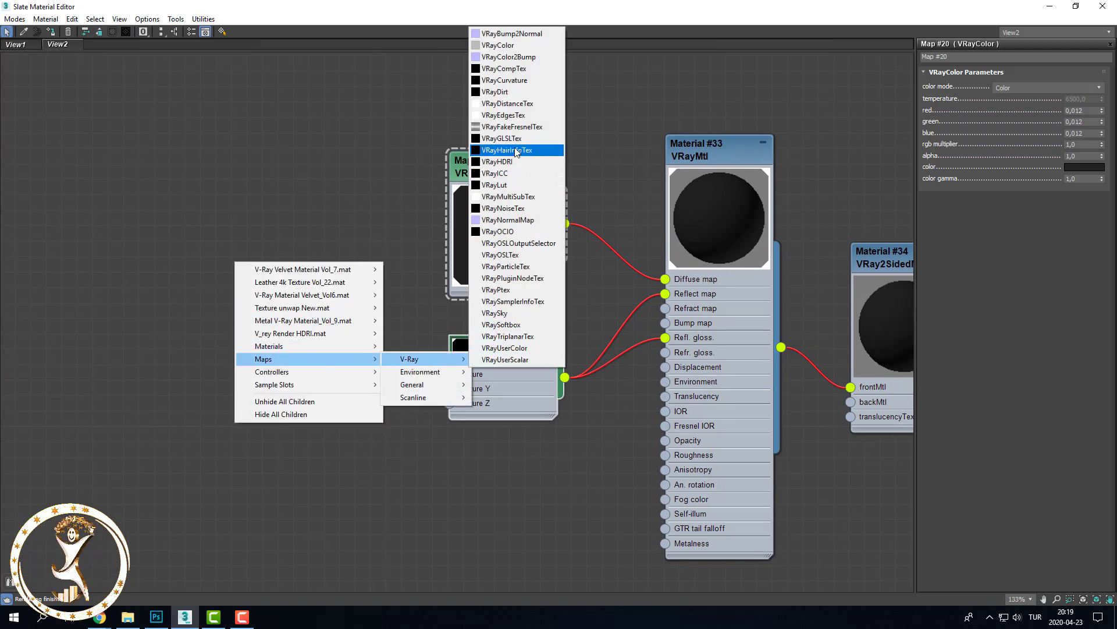
left_click(515, 162)
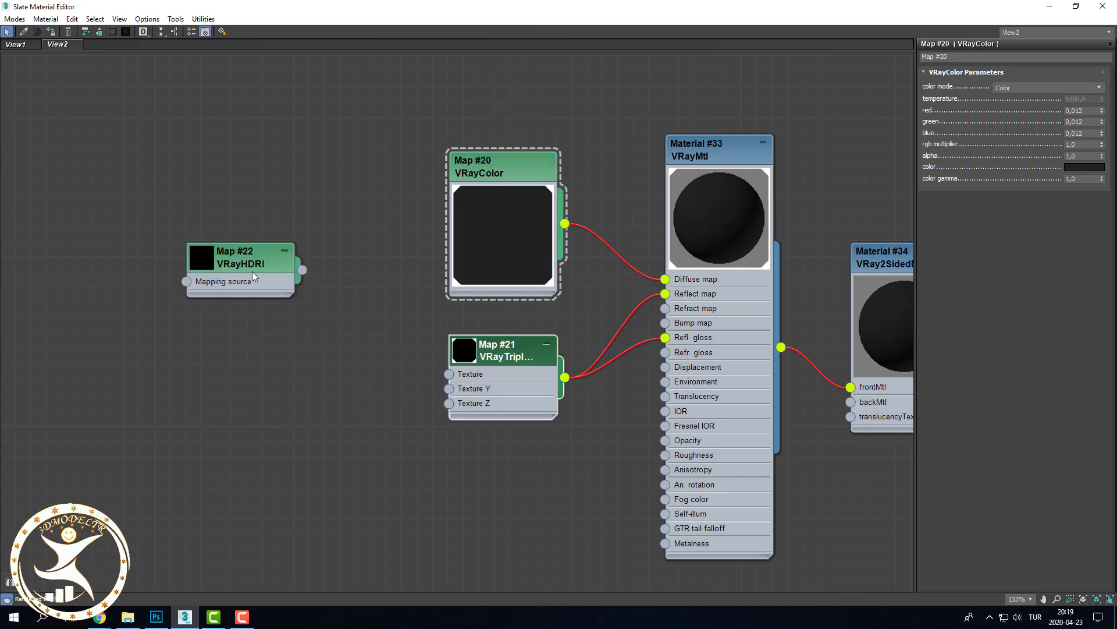
double_click(208, 260)
left_click_drag(221, 254, 217, 251)
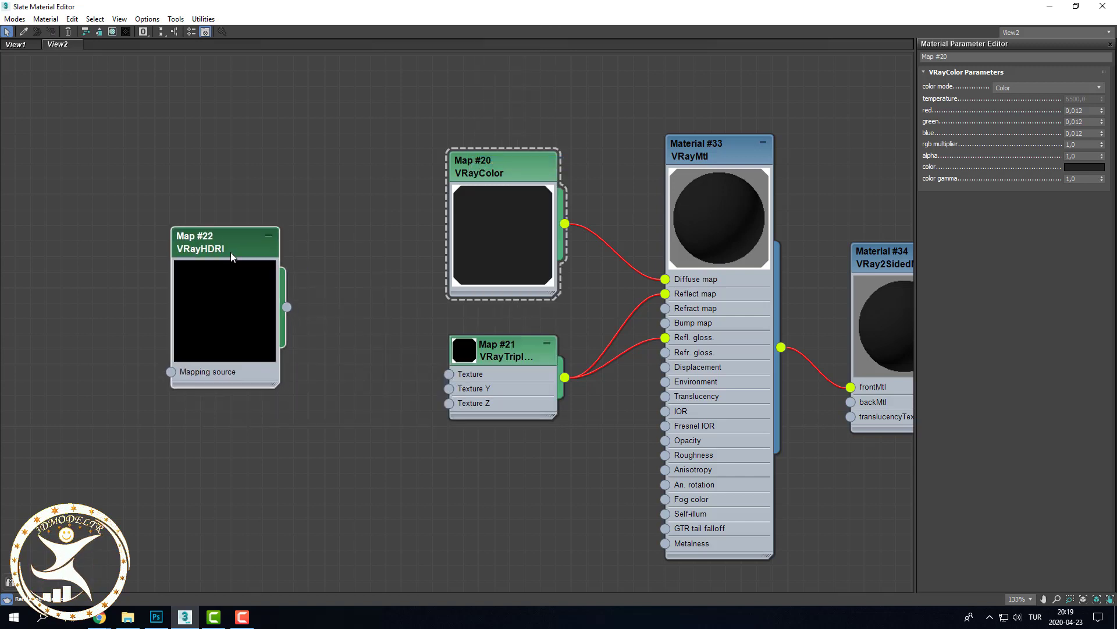
double_click(230, 253)
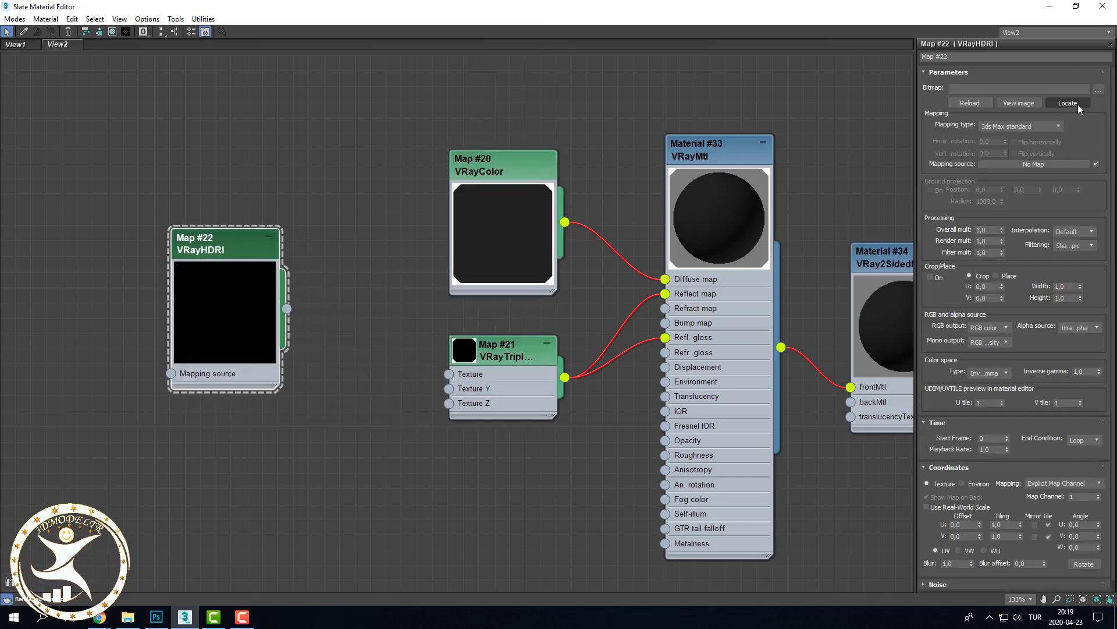
left_click(1099, 90)
left_click(135, 112)
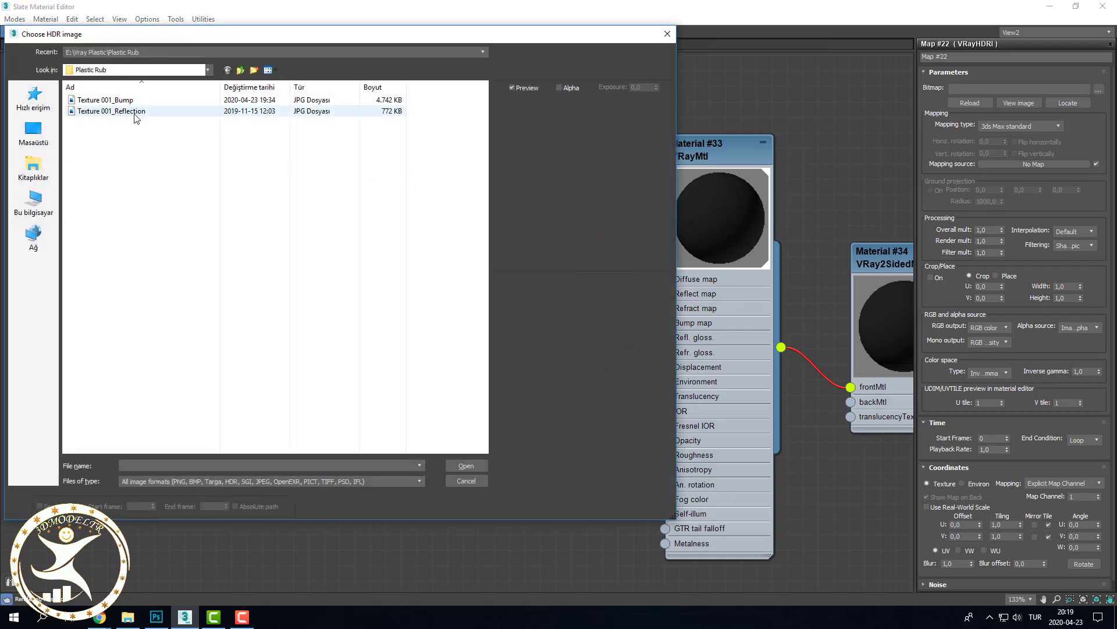
left_click(465, 466)
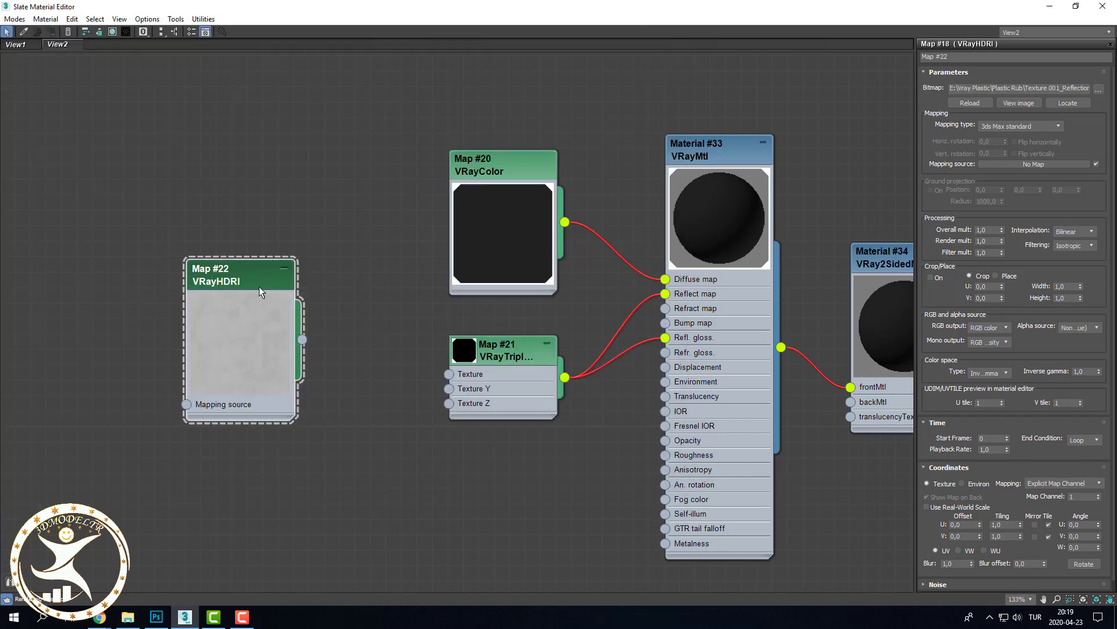
Step: Wire Map #22 into the triplanar map's Texture, Texture Y and Texture Z inputs
scroll(319, 298, "down", 3)
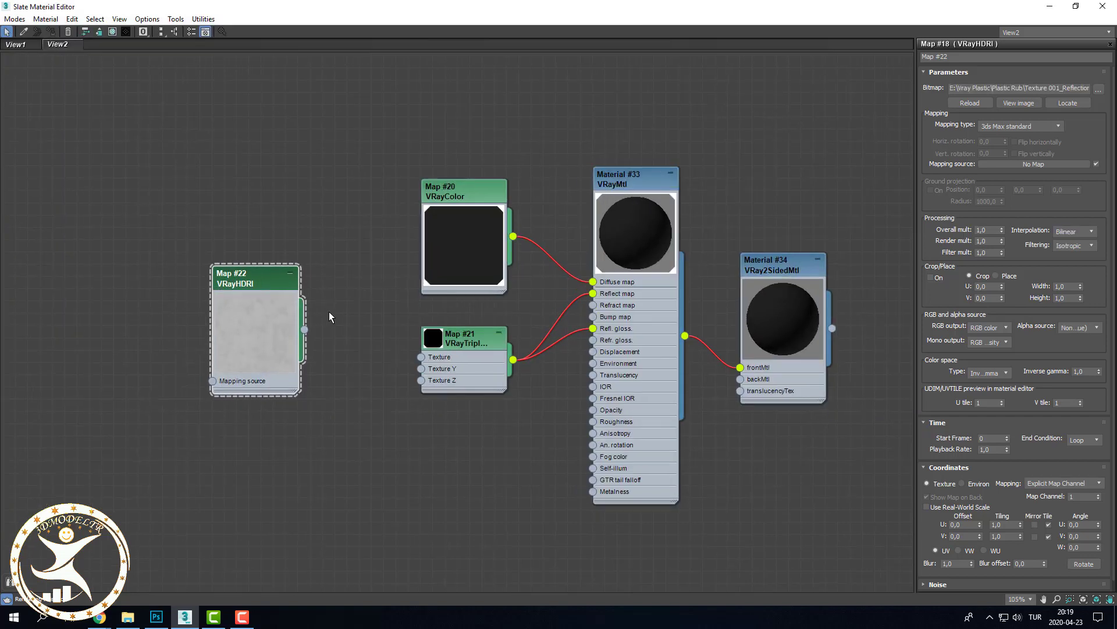
scroll(335, 316, "up", 1)
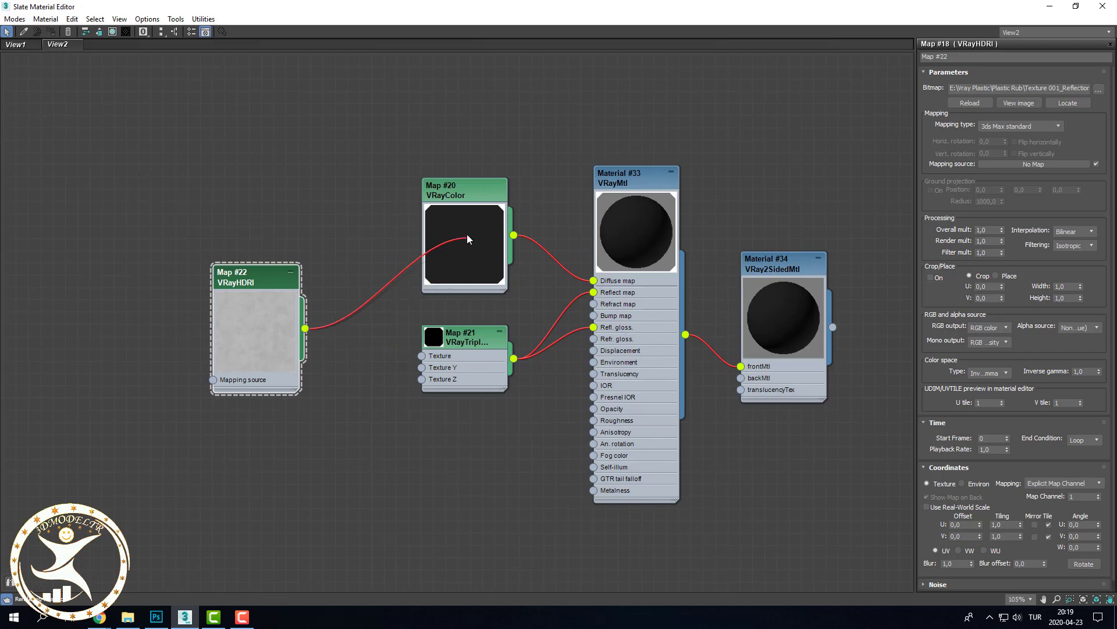
mouse_move(467, 235)
left_mouse_down()
mouse_move(409, 356)
mouse_move(421, 354)
left_mouse_up()
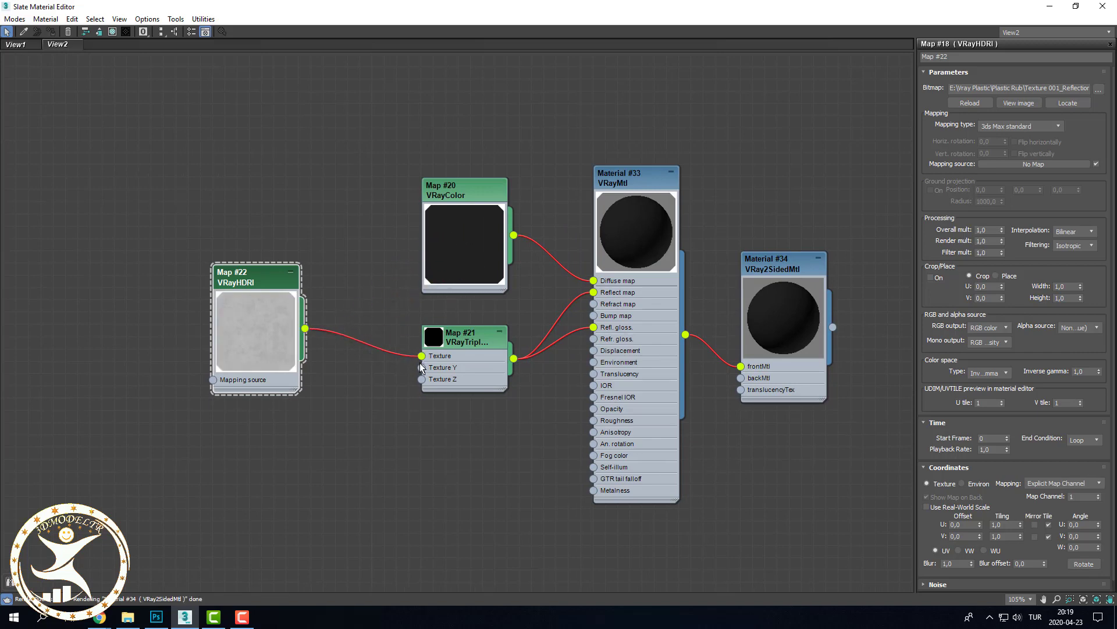
scroll(421, 354, "up", 2)
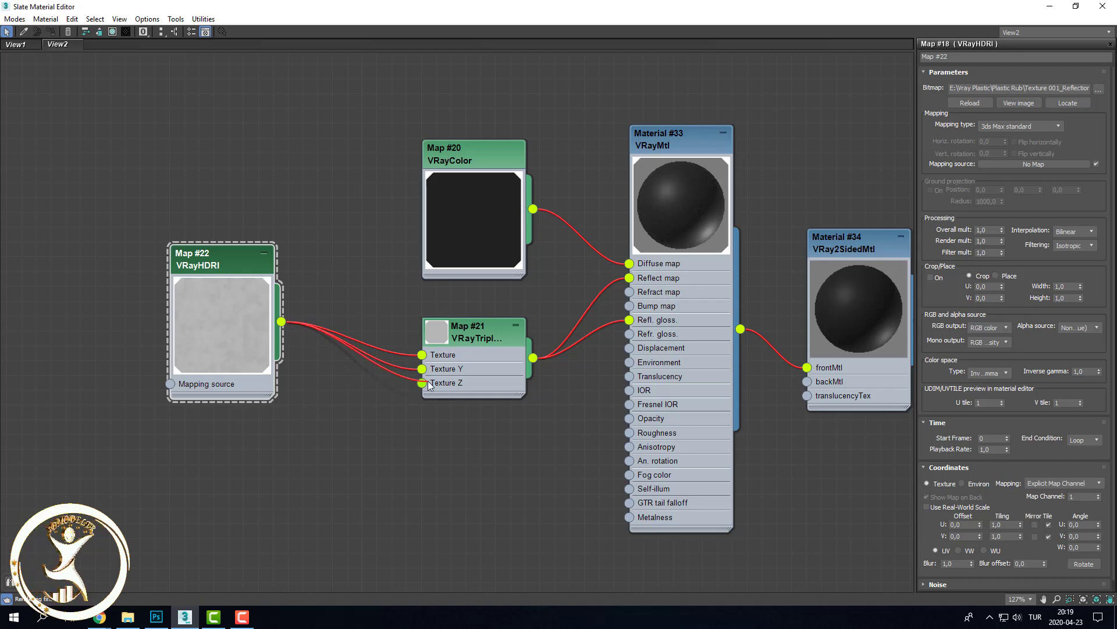
left_click_drag(282, 322, 425, 382)
scroll(426, 385, "down", 1)
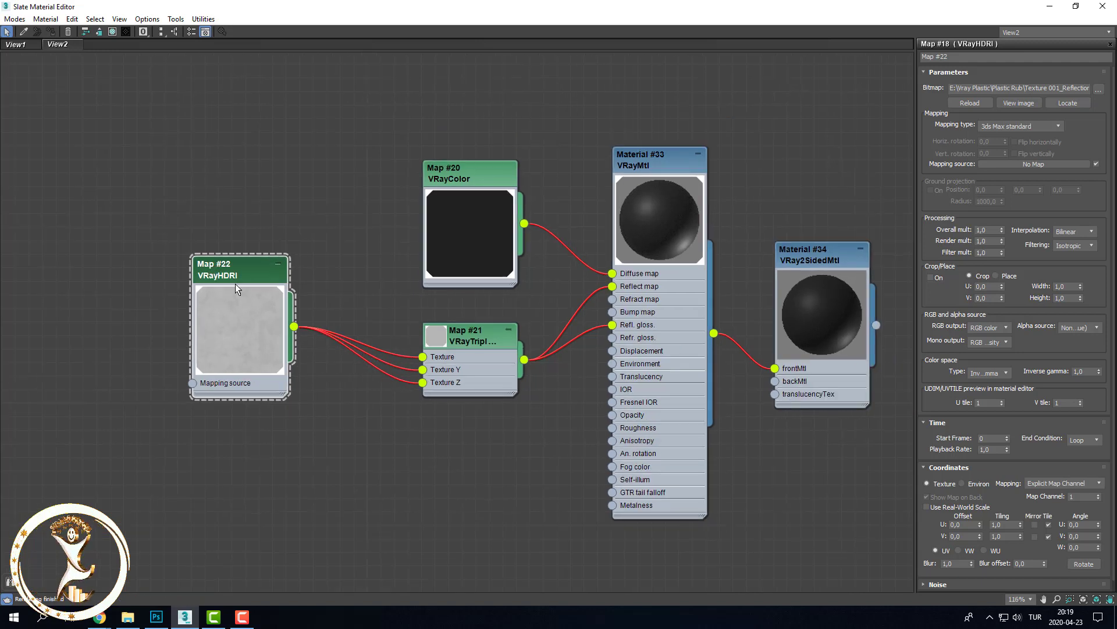
mouse_move(284, 396)
left_mouse_down()
mouse_move(333, 441)
mouse_move(343, 544)
left_mouse_up()
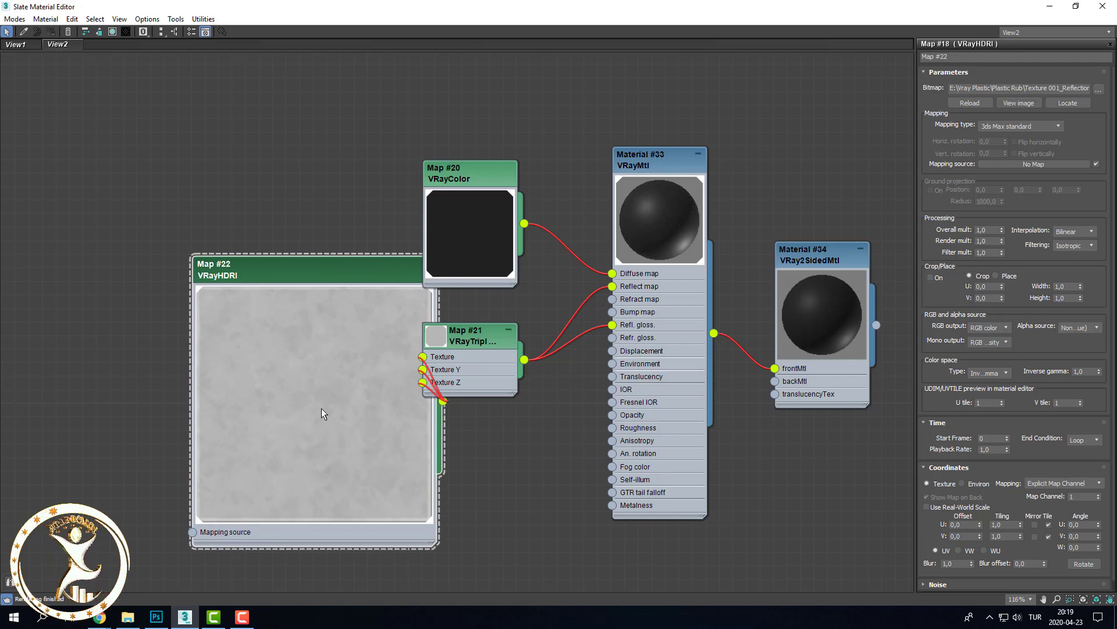
left_click_drag(321, 414, 239, 259)
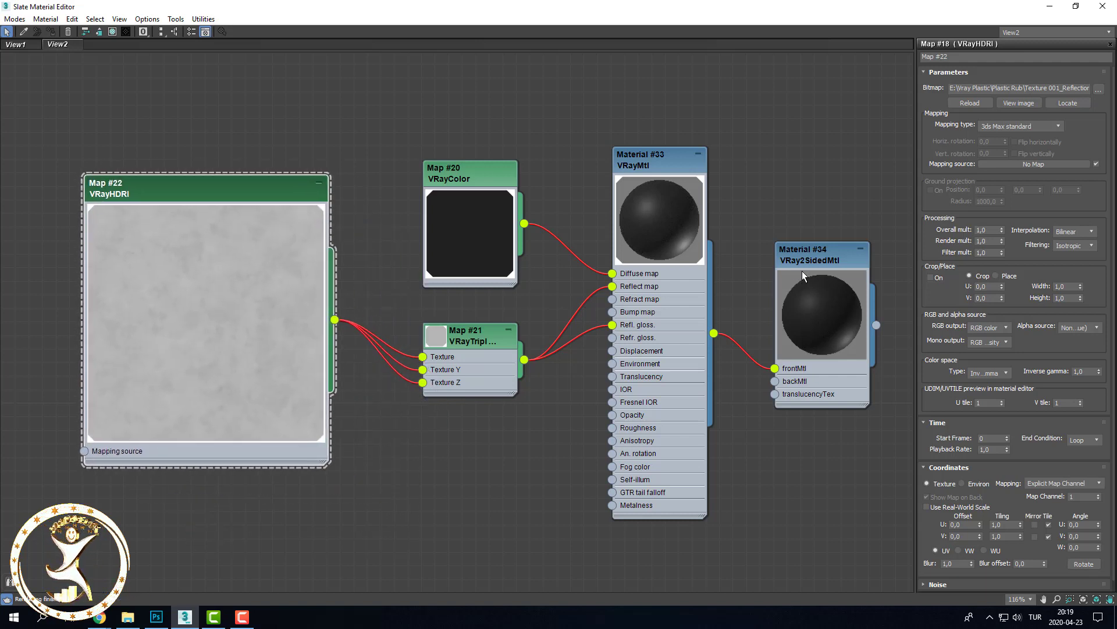
left_click_drag(803, 270, 811, 243)
left_click(476, 342)
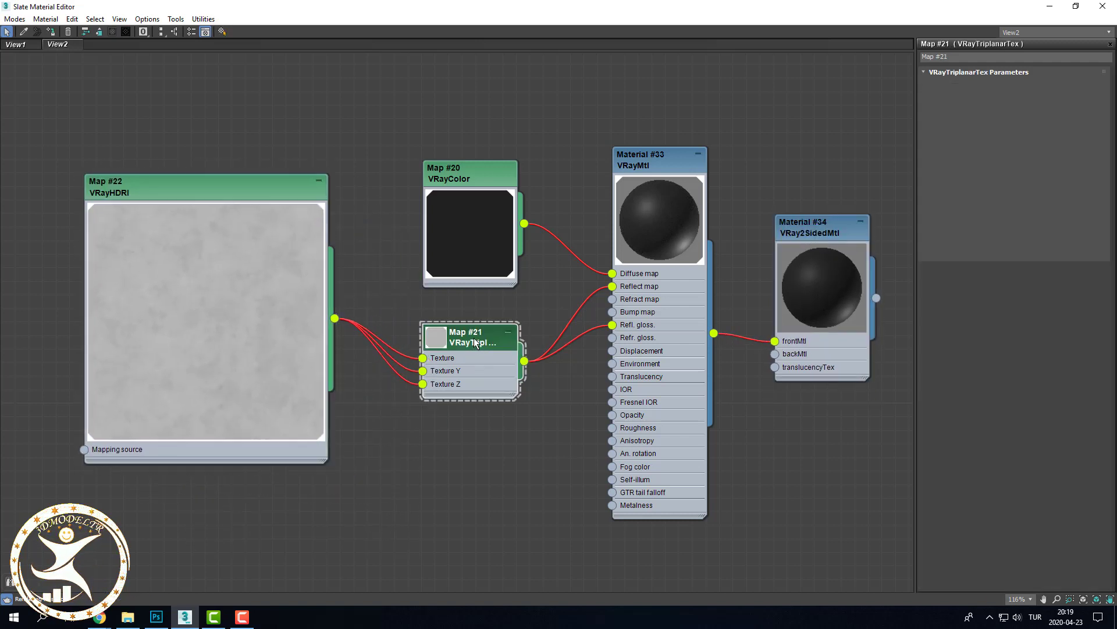
Step: Set the triplanar map's size to 0,2cm with blend 0,5
double_click(1080, 133)
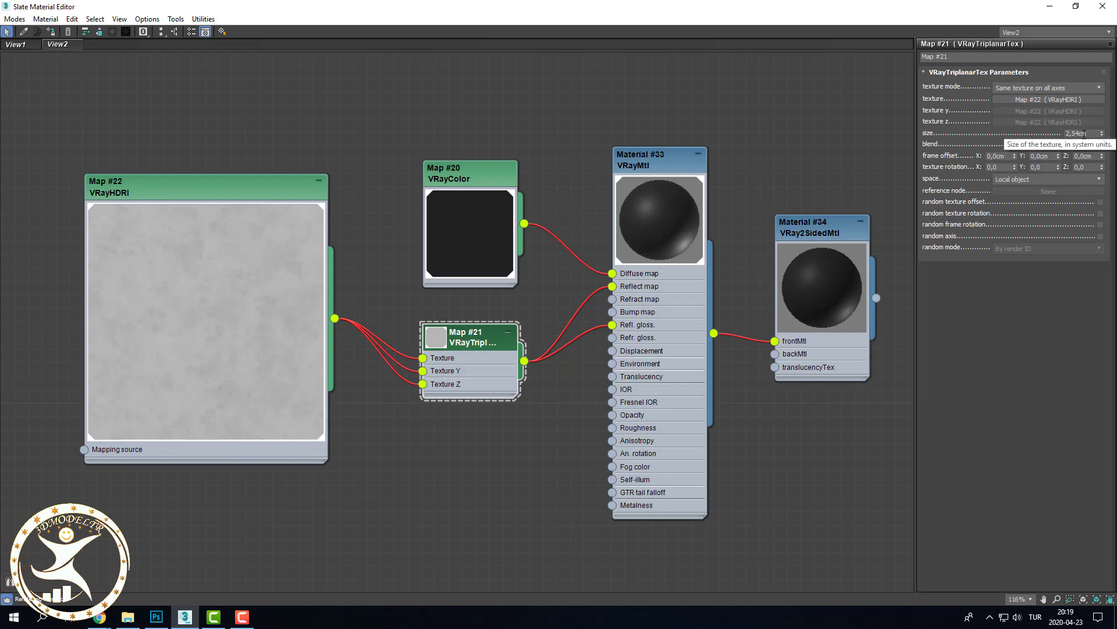
type("1")
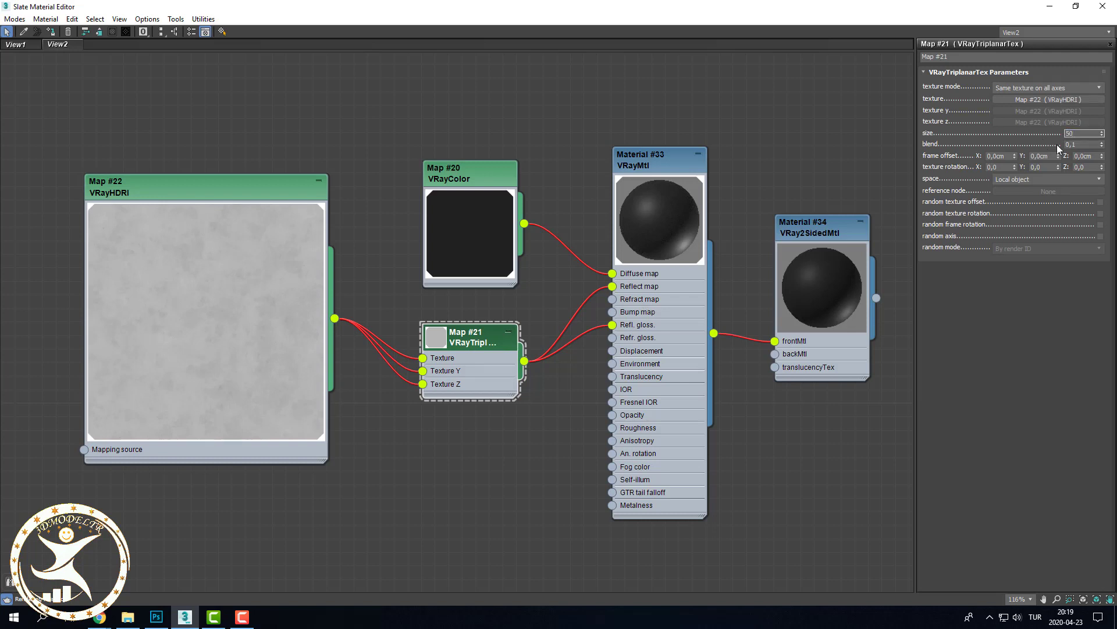
key("ctrl+a")
type("0")
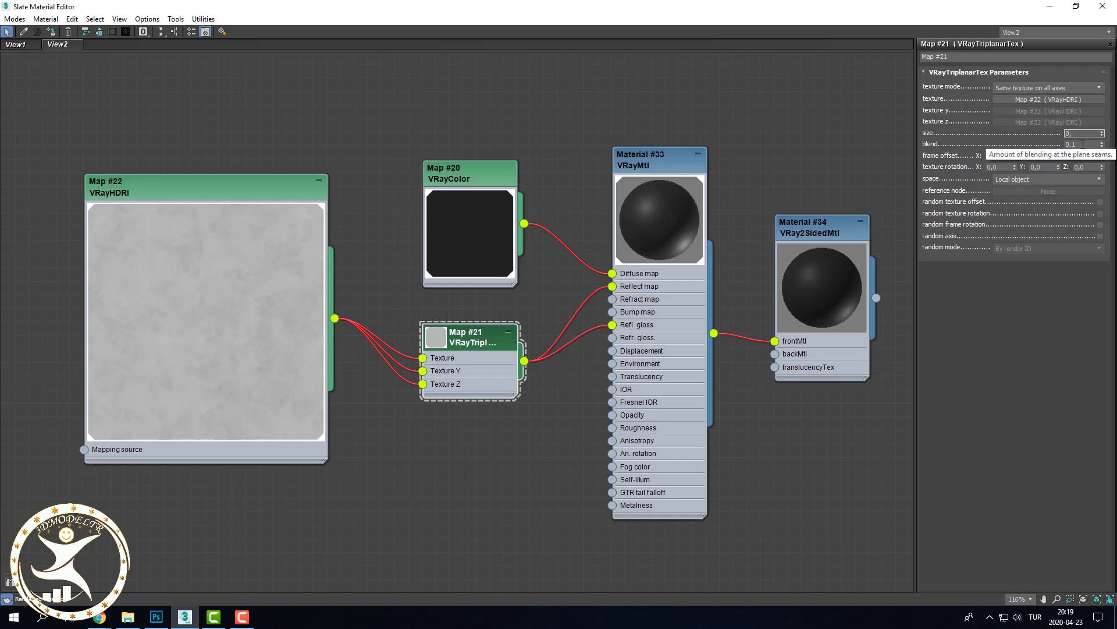
key("Return")
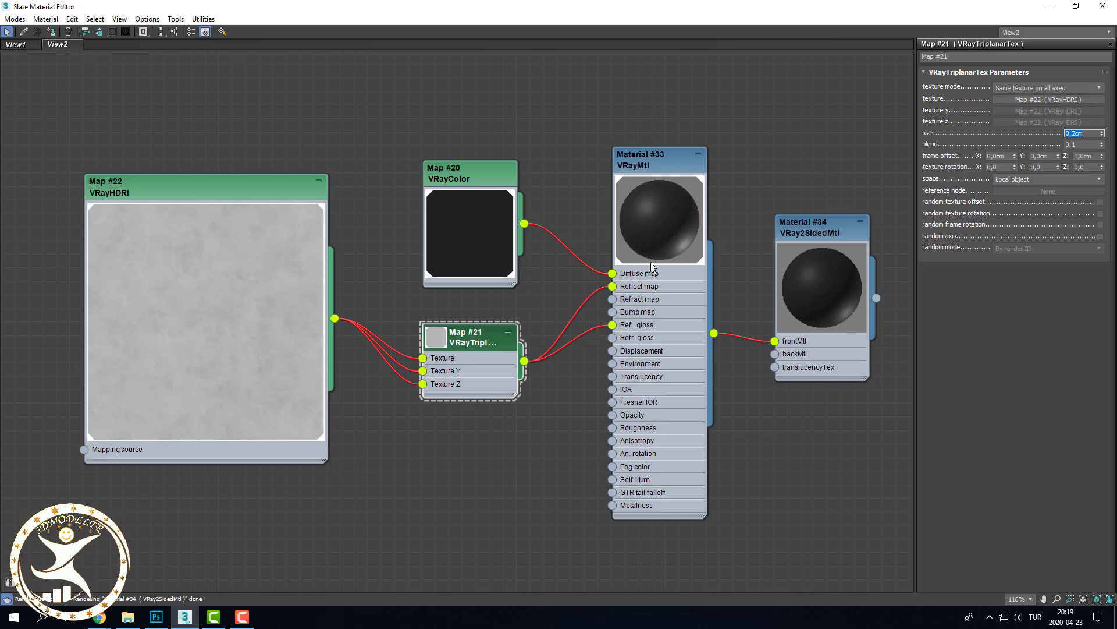
Step: Tidy the Map #21, Material #33 and #34 nodes and restore the editor window
left_click(438, 340)
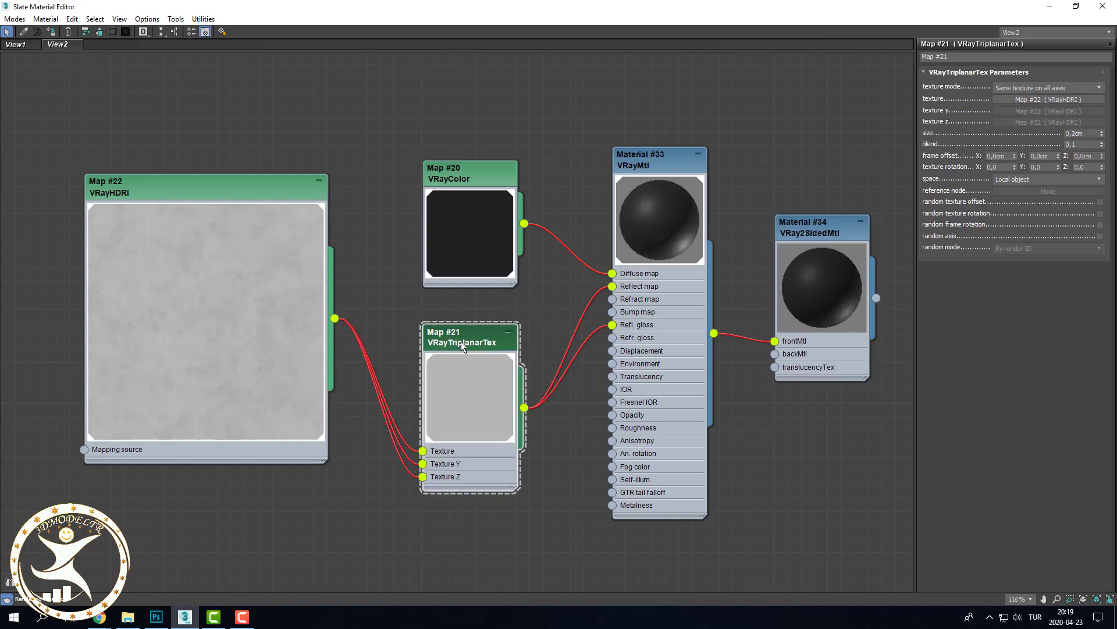
left_click_drag(461, 341, 475, 326)
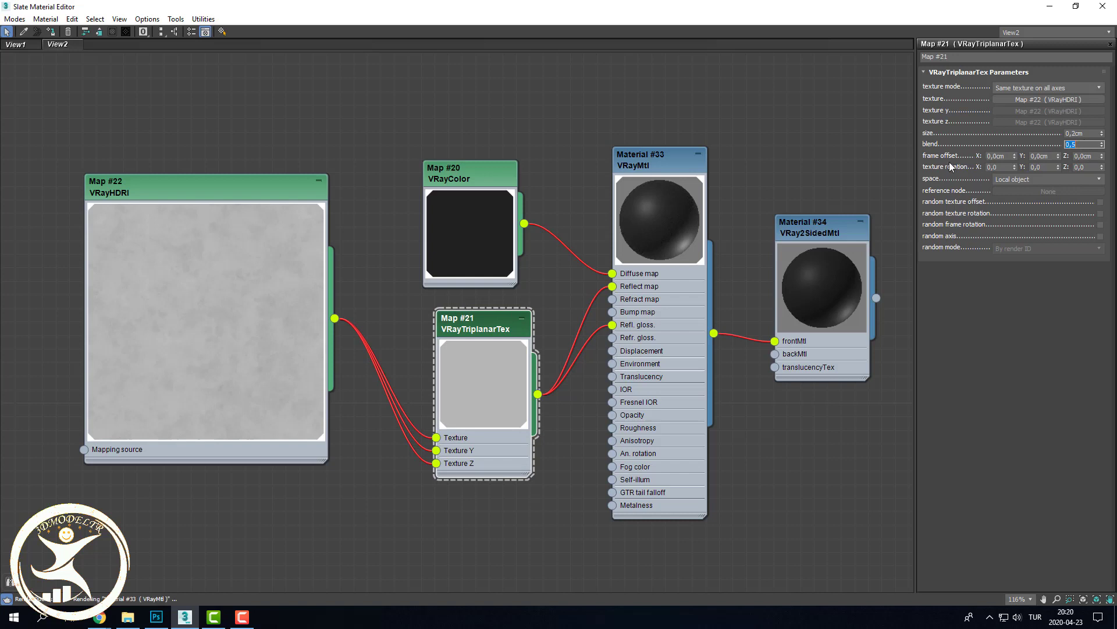
left_click_drag(693, 169, 706, 182)
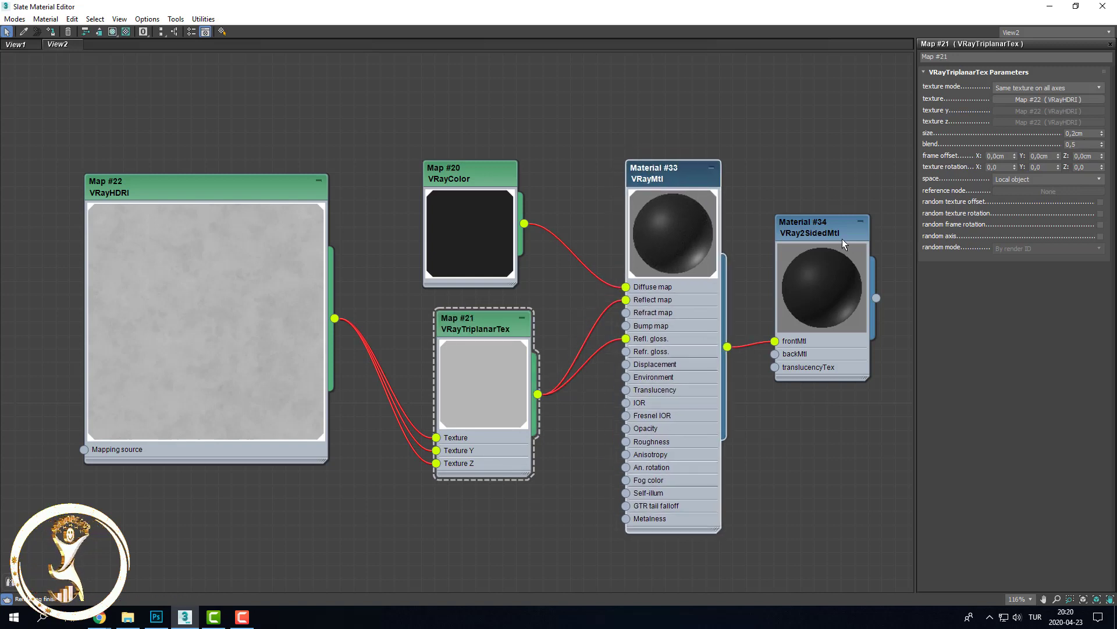
left_click_drag(843, 242, 856, 258)
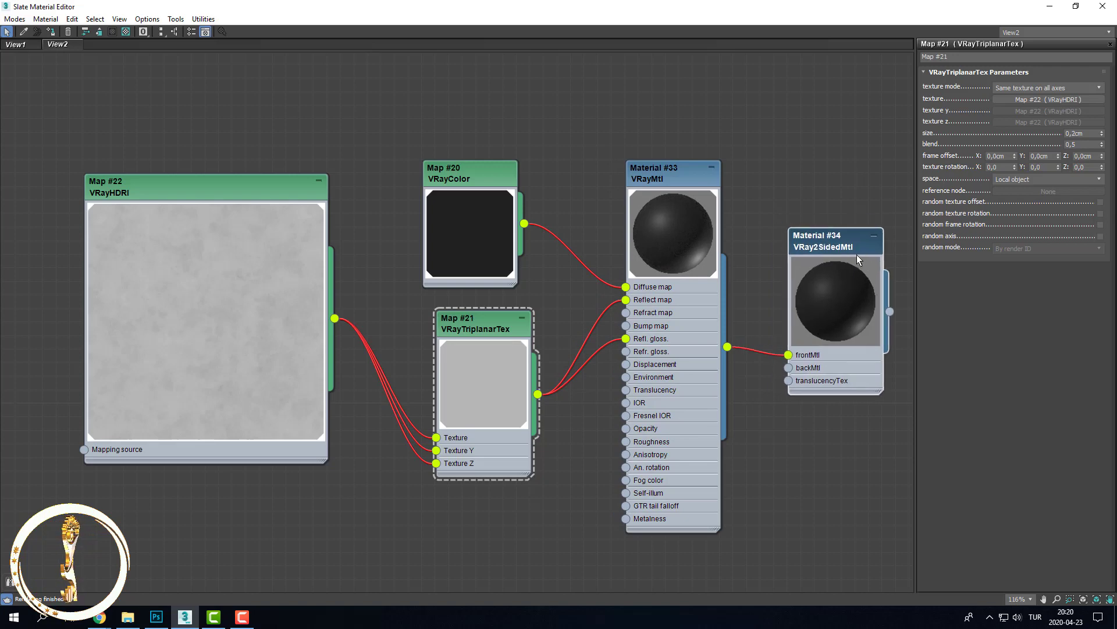
left_click(1078, 7)
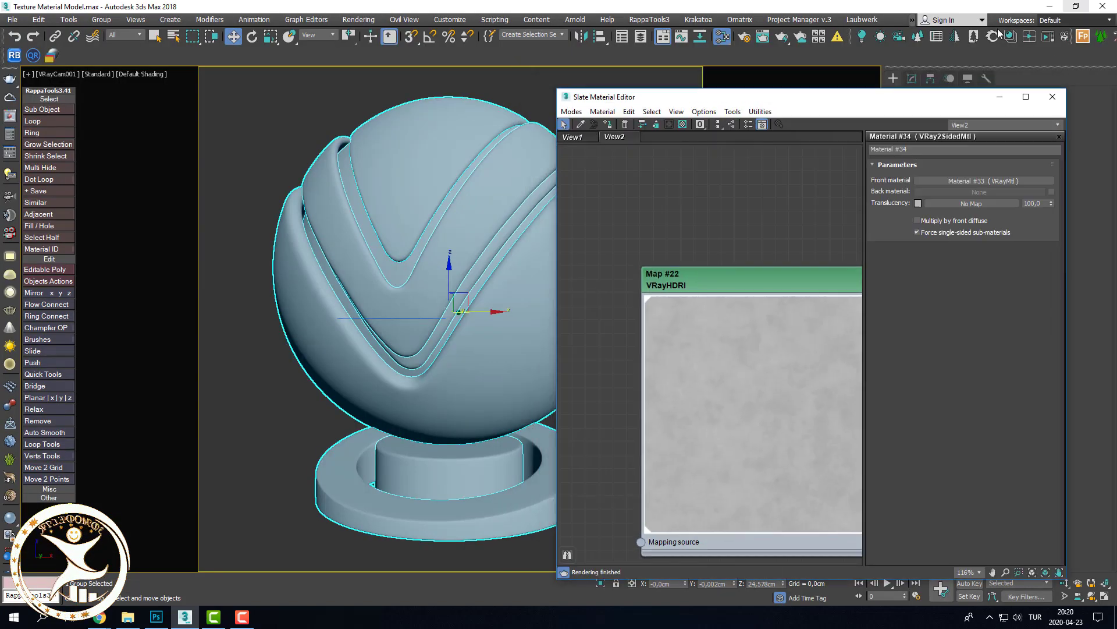
Step: Zoom out to frame the whole node network and start a V-Ray render from Render Setup
left_click(590, 157)
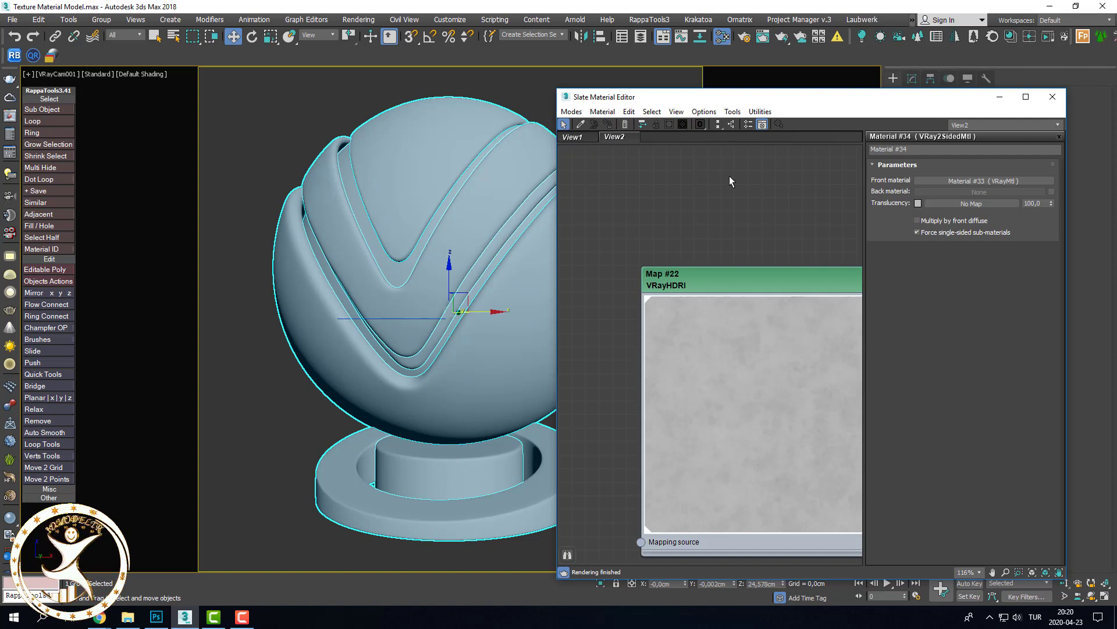
scroll(731, 288, "down", 2)
scroll(739, 295, "down", 2)
scroll(739, 295, "down", 2)
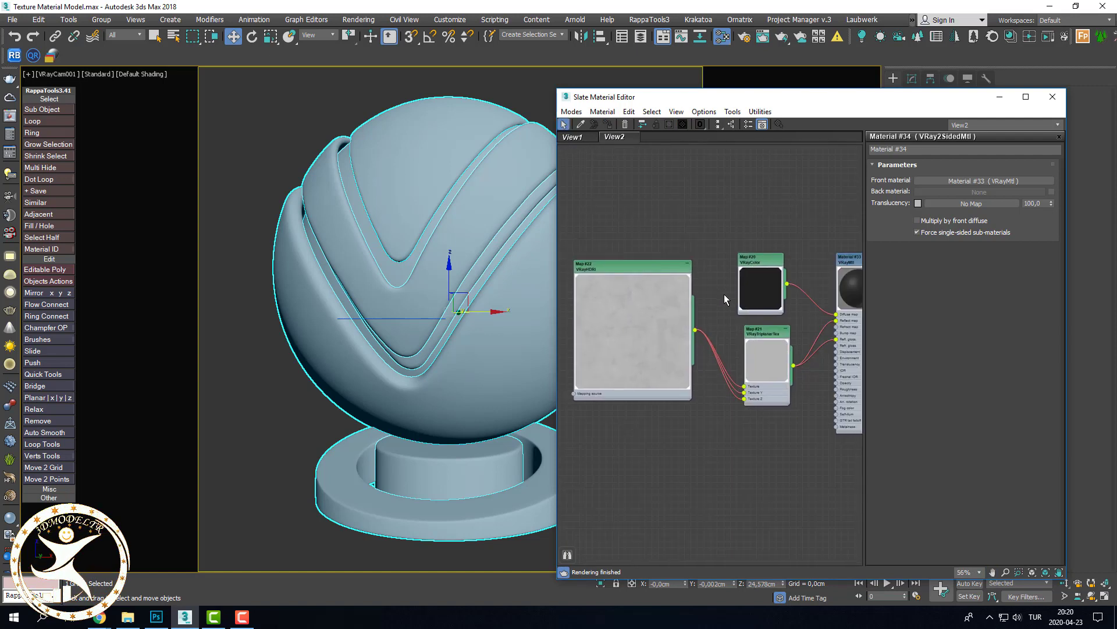
scroll(743, 299, "down", 1)
scroll(743, 299, "down", 1)
middle_click_drag(742, 299, 734, 294)
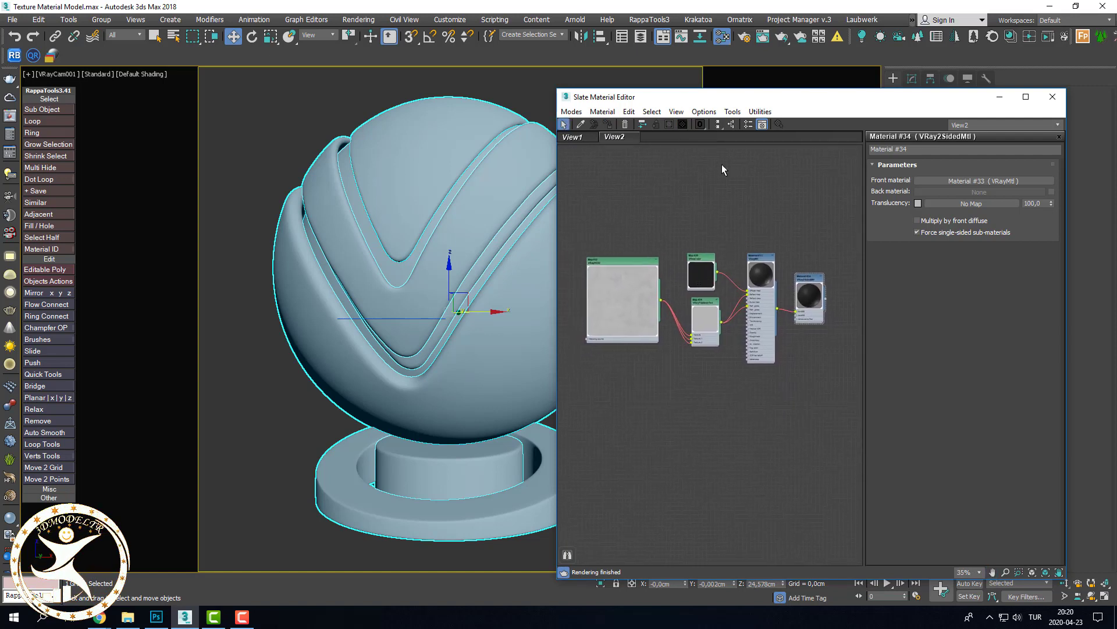
left_click(745, 41)
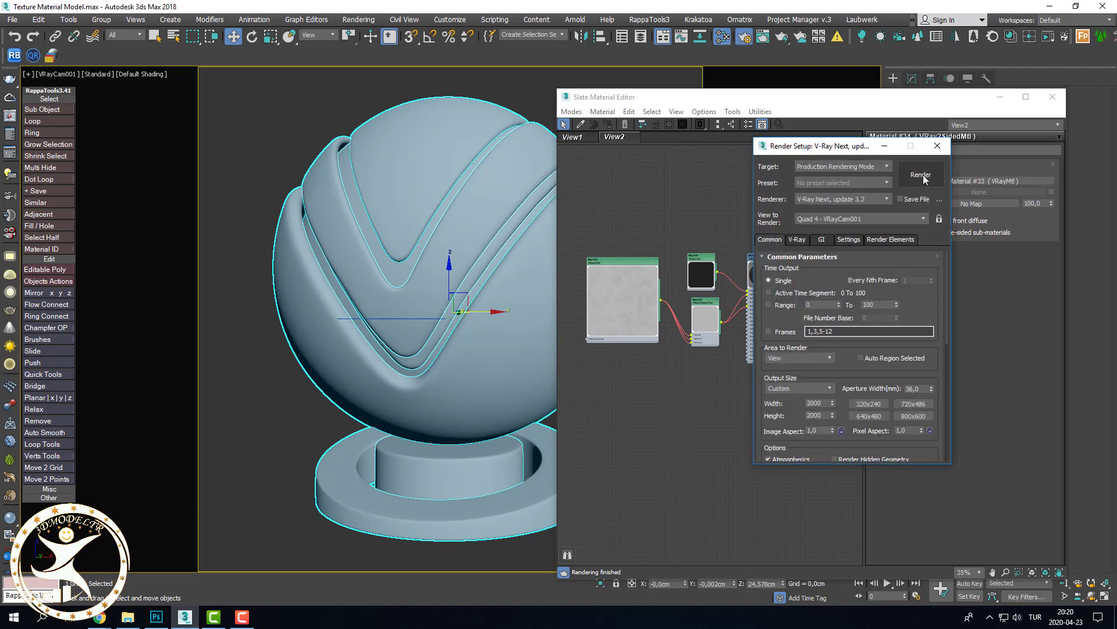
left_click(922, 176)
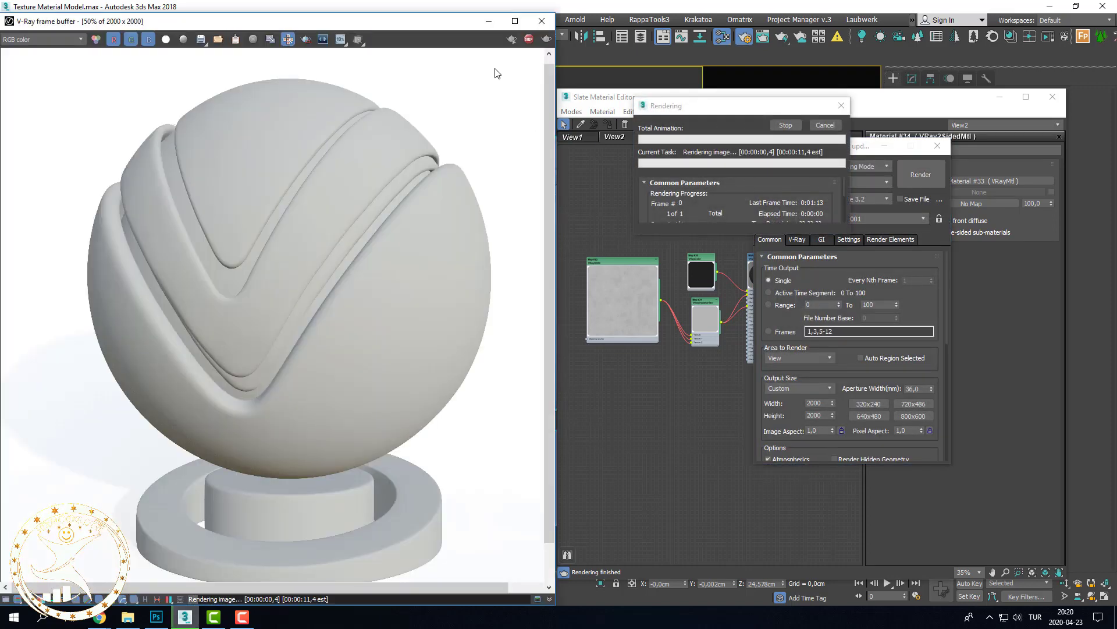
Step: Maximize the frame buffer and zoom in and out on the sphere as it renders
left_click(516, 22)
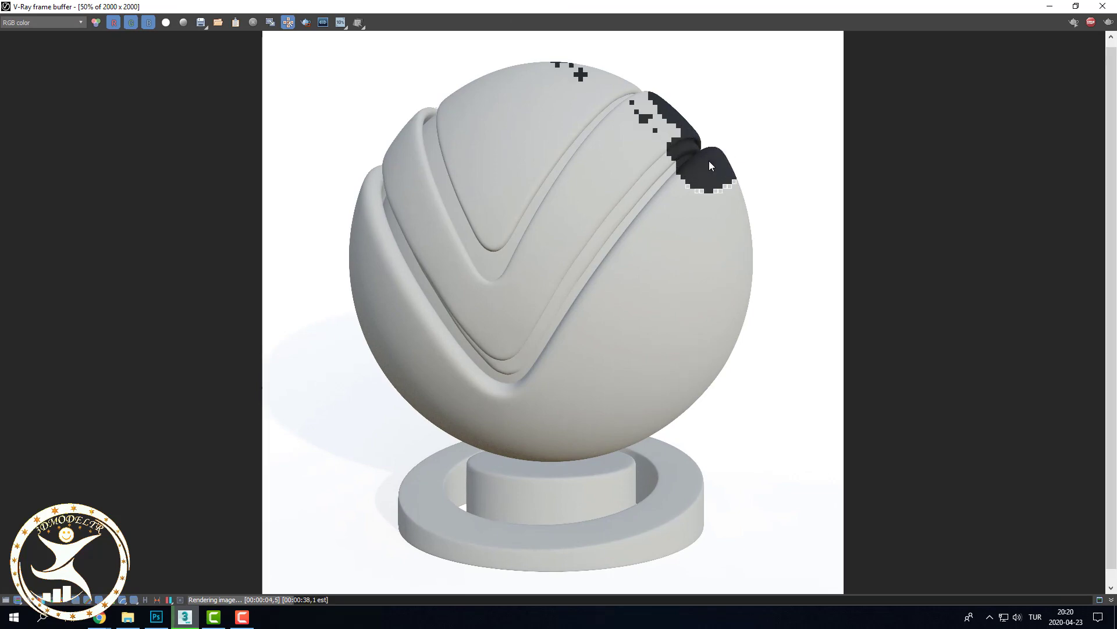
scroll(735, 194, "up", 1)
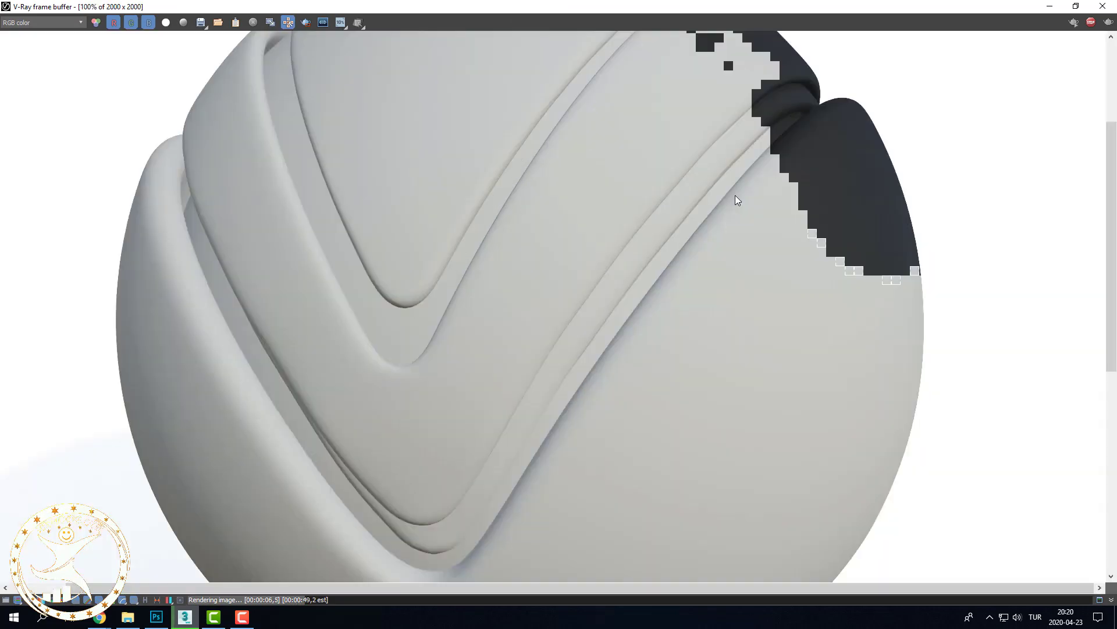
scroll(801, 214, "up", 1)
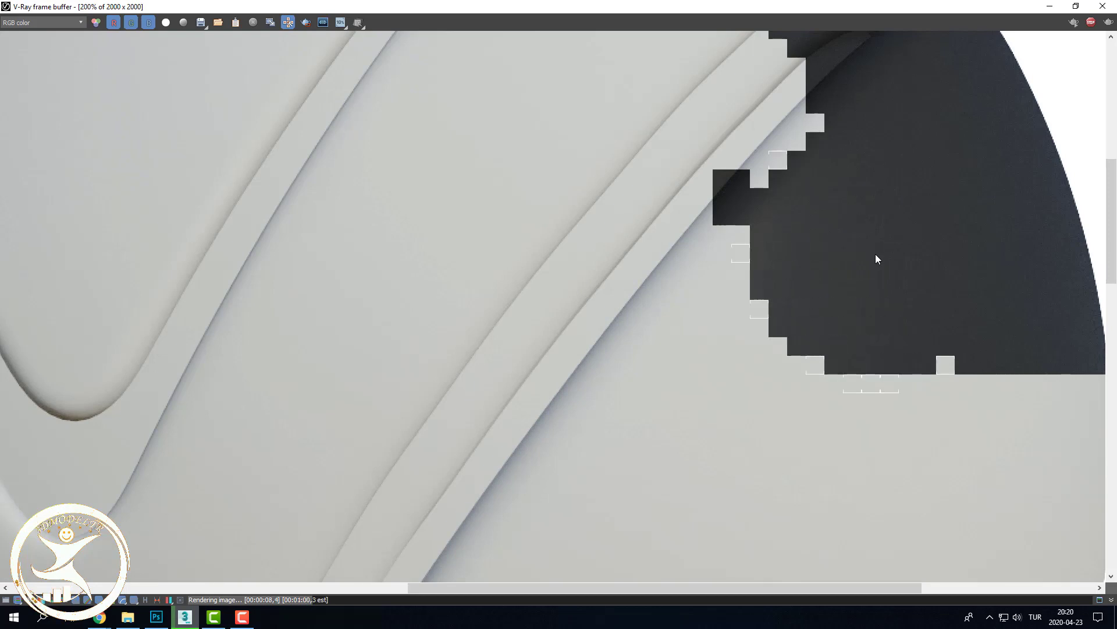
scroll(876, 254, "down", 1)
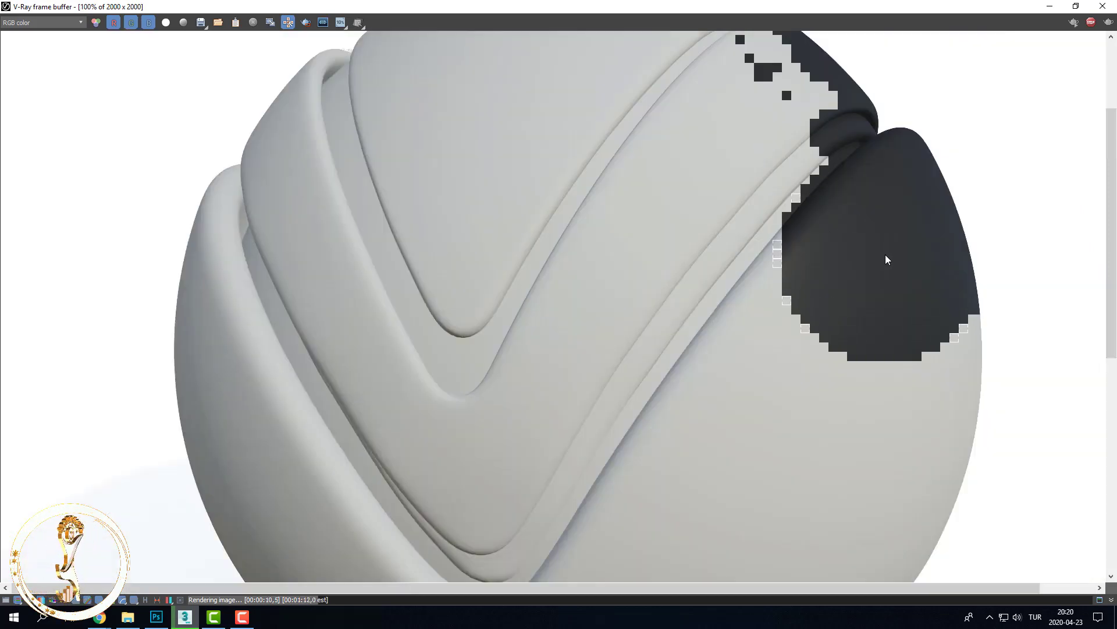
scroll(885, 254, "down", 1)
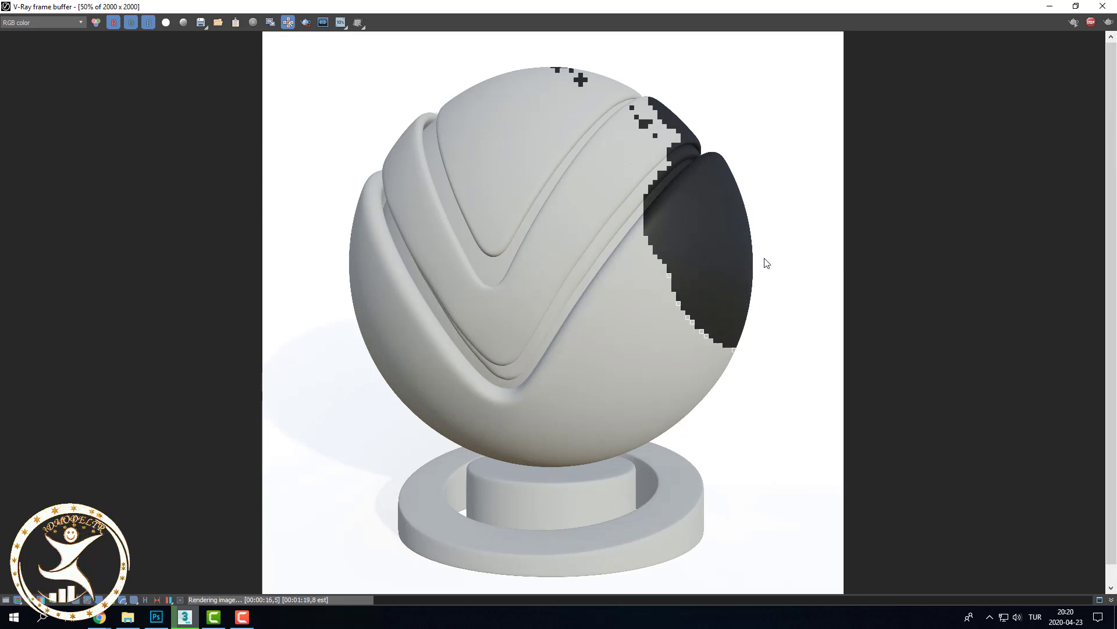
double_click(644, 113)
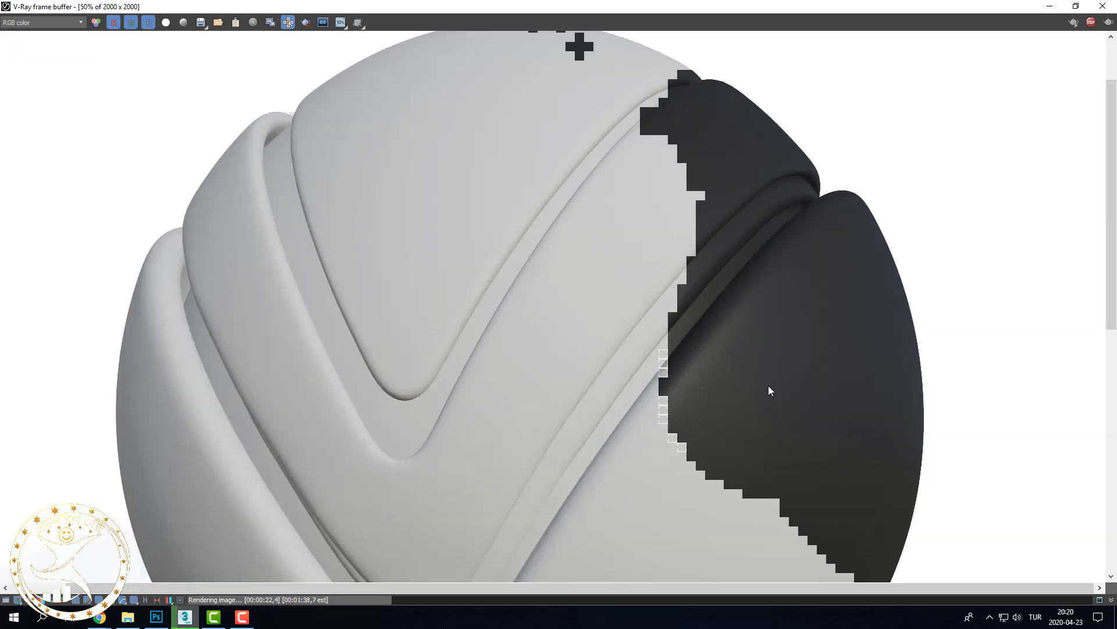
scroll(768, 386, "down", 2)
scroll(767, 385, "up", 1)
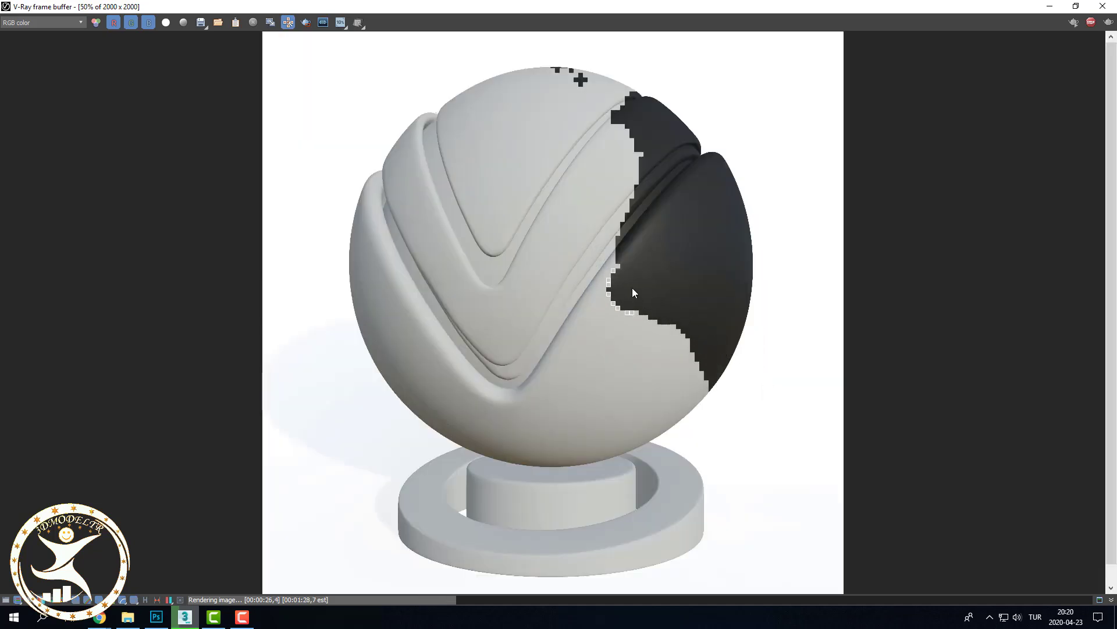
scroll(632, 287, "up", 1)
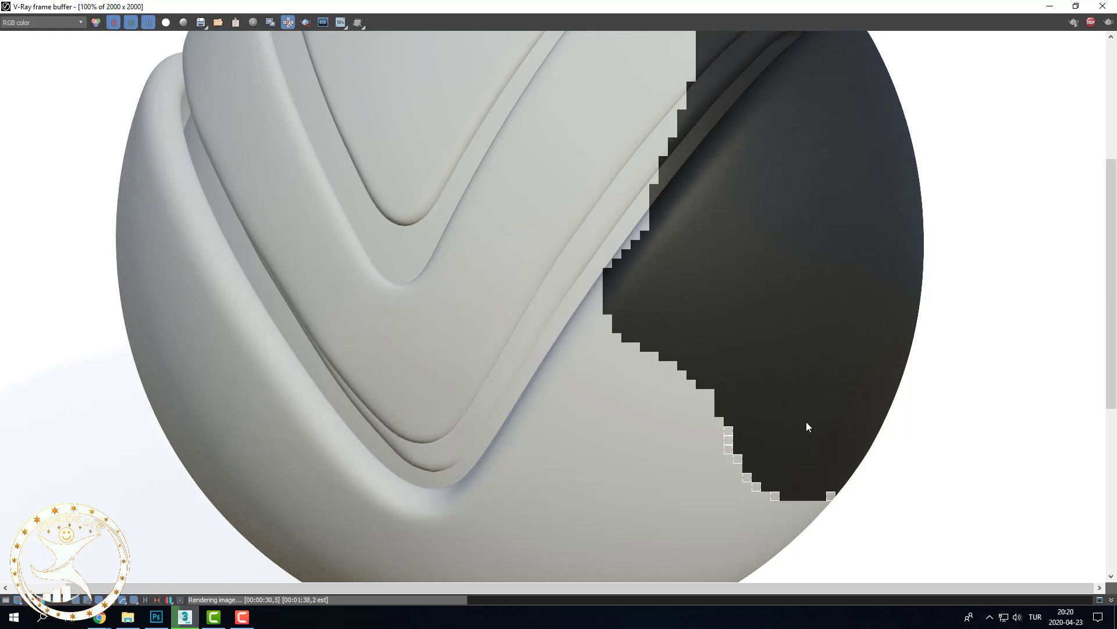
scroll(807, 427, "down", 1)
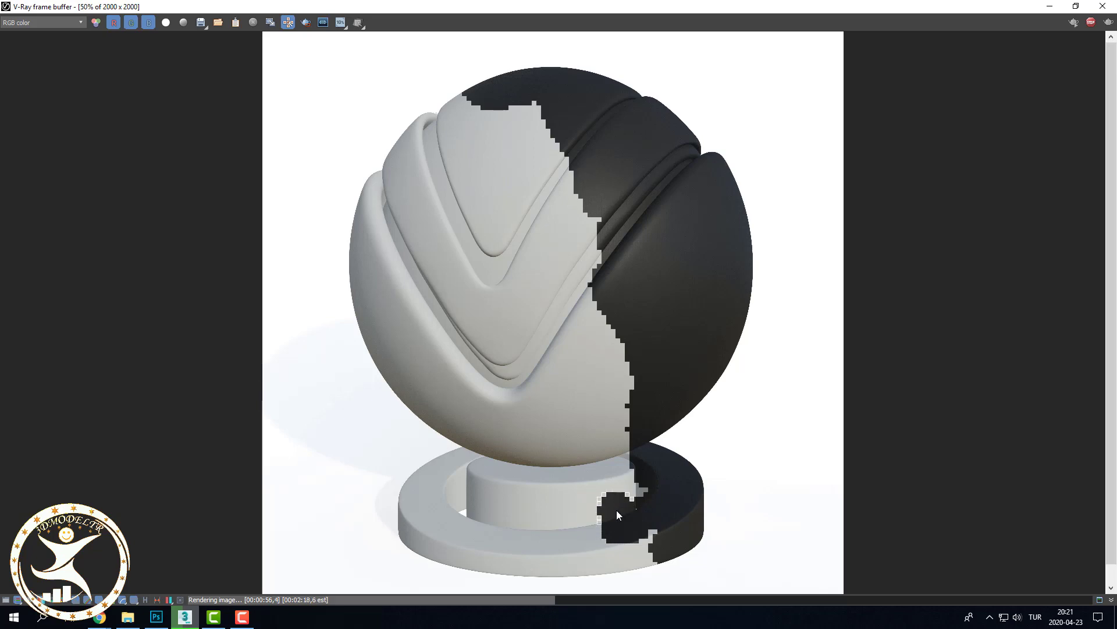
scroll(616, 510, "up", 1)
Step: Inspect the finished render at 100%, then restore the frame buffer to reveal 3ds Max
scroll(648, 264, "up", 2)
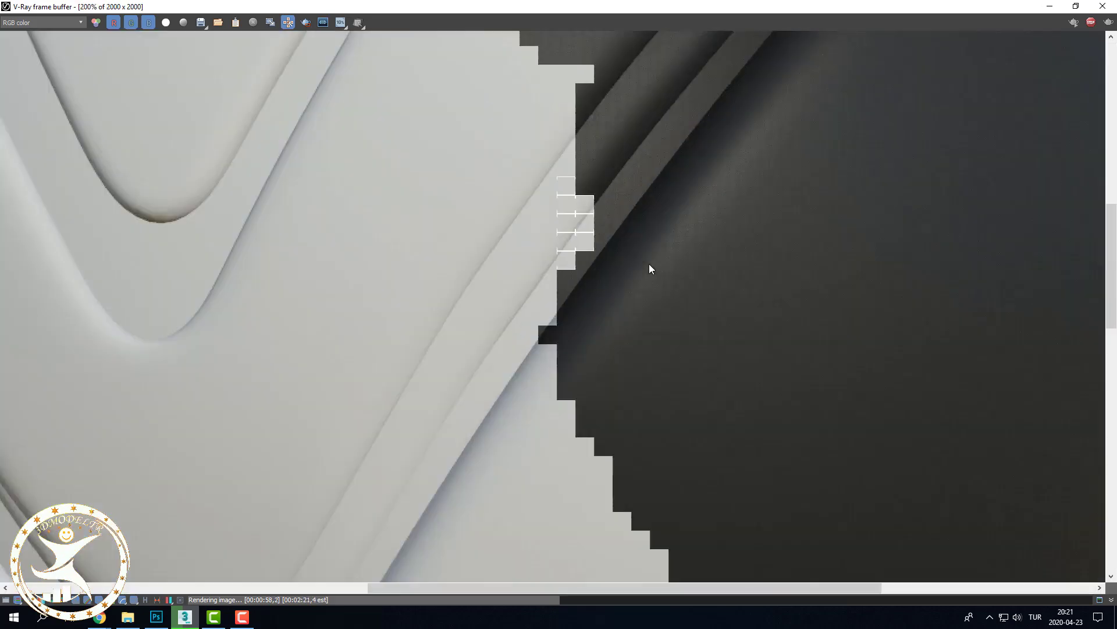
scroll(668, 299, "down", 1)
scroll(669, 299, "down", 1)
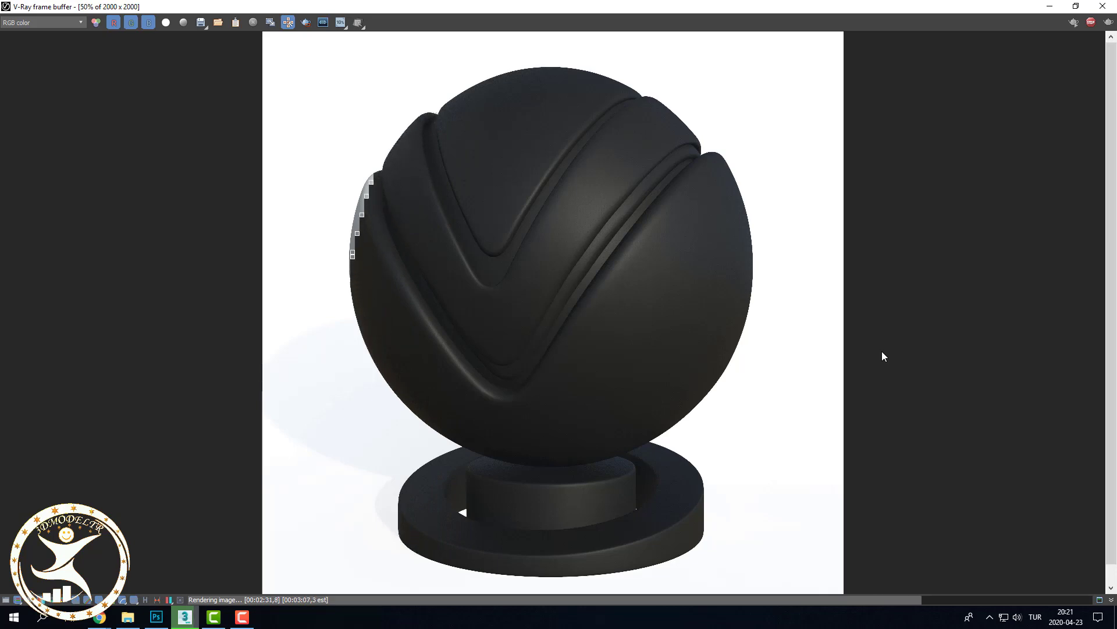
double_click(535, 277)
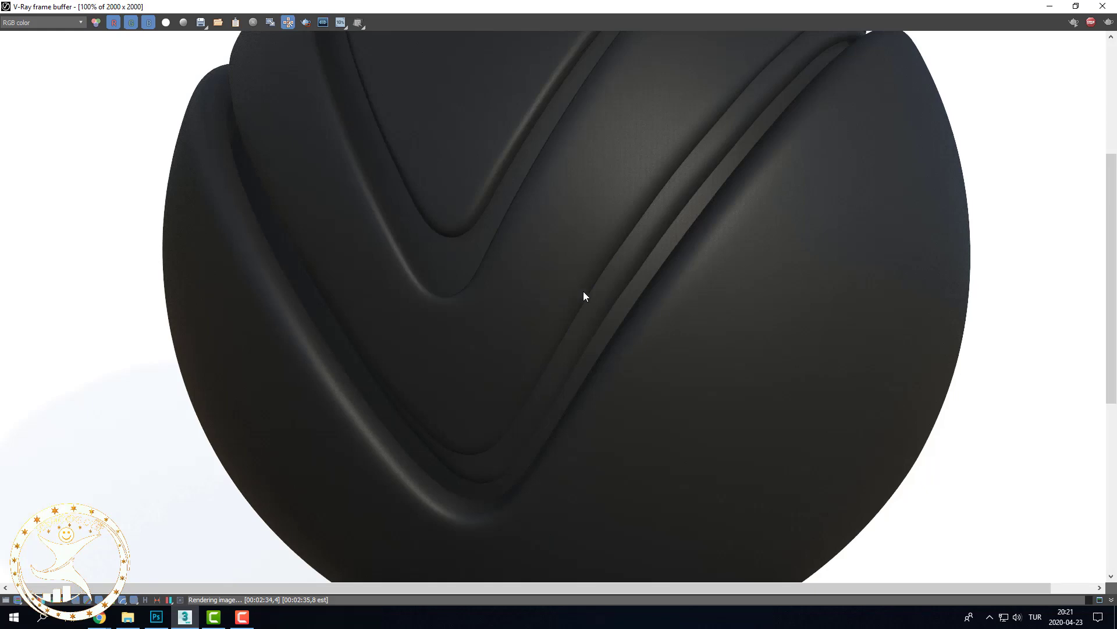
scroll(583, 291, "down", 1)
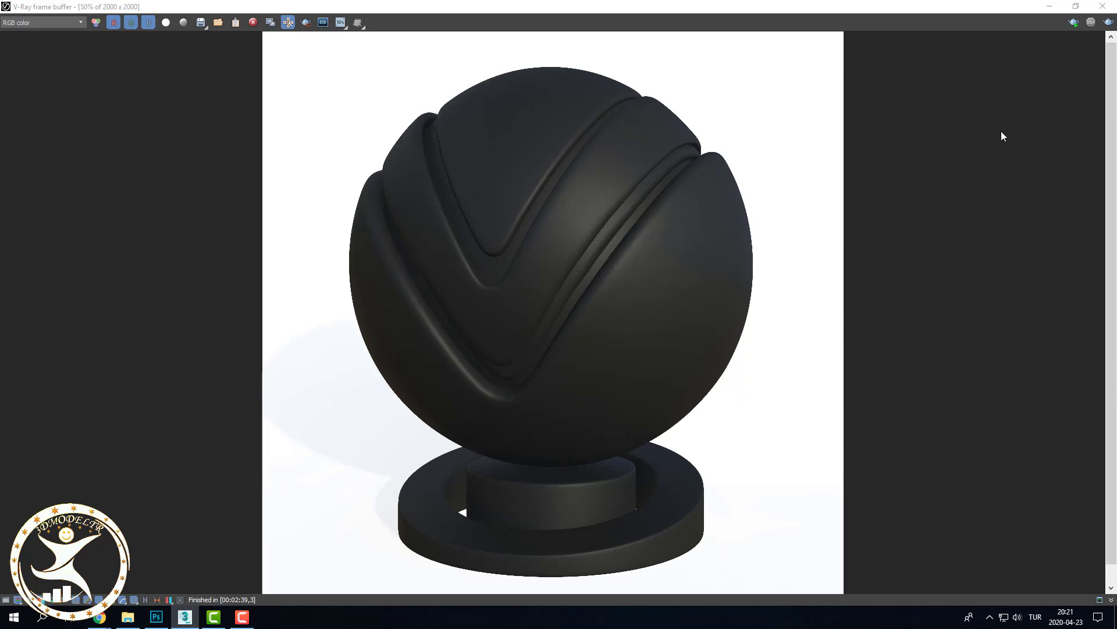
left_click(1075, 7)
double_click(812, 308)
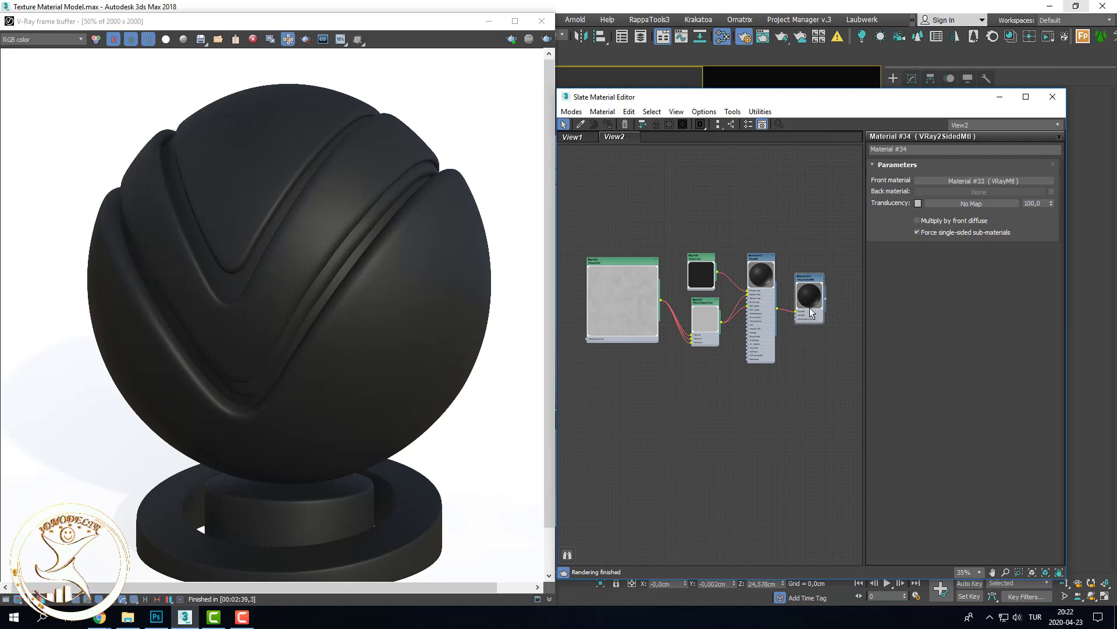
Step: Maximize the Slate editor and select the VRayTriplanarTex Map #21 node
scroll(804, 282, "up", 1)
scroll(834, 282, "up", 1)
scroll(771, 282, "up", 1)
scroll(759, 264, "up", 1)
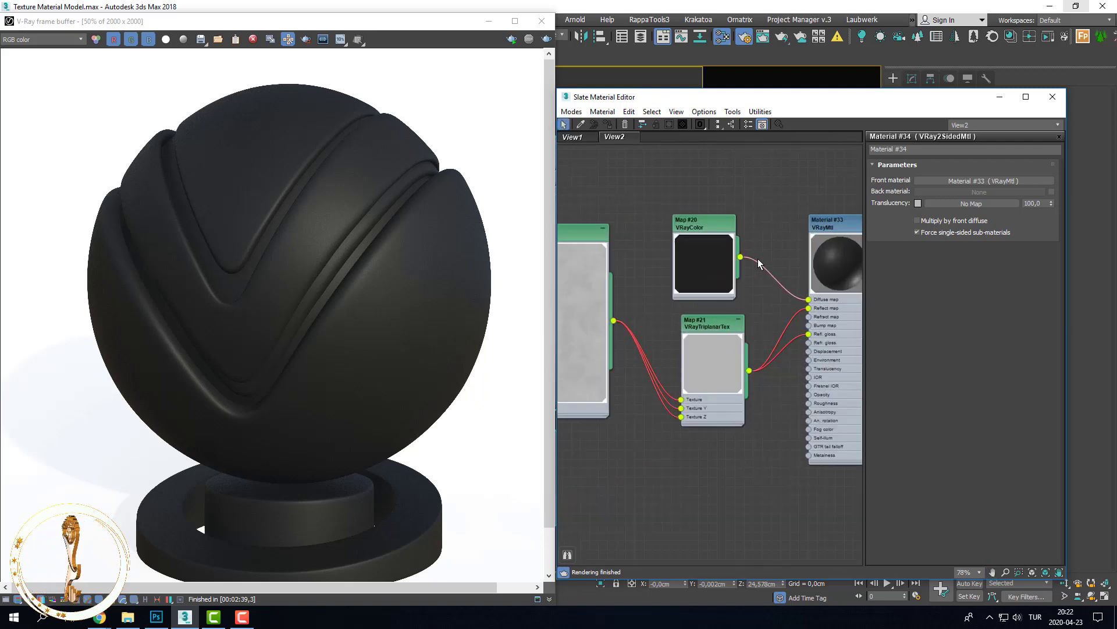
scroll(757, 262, "down", 1)
scroll(740, 256, "down", 2)
scroll(728, 250, "up", 1)
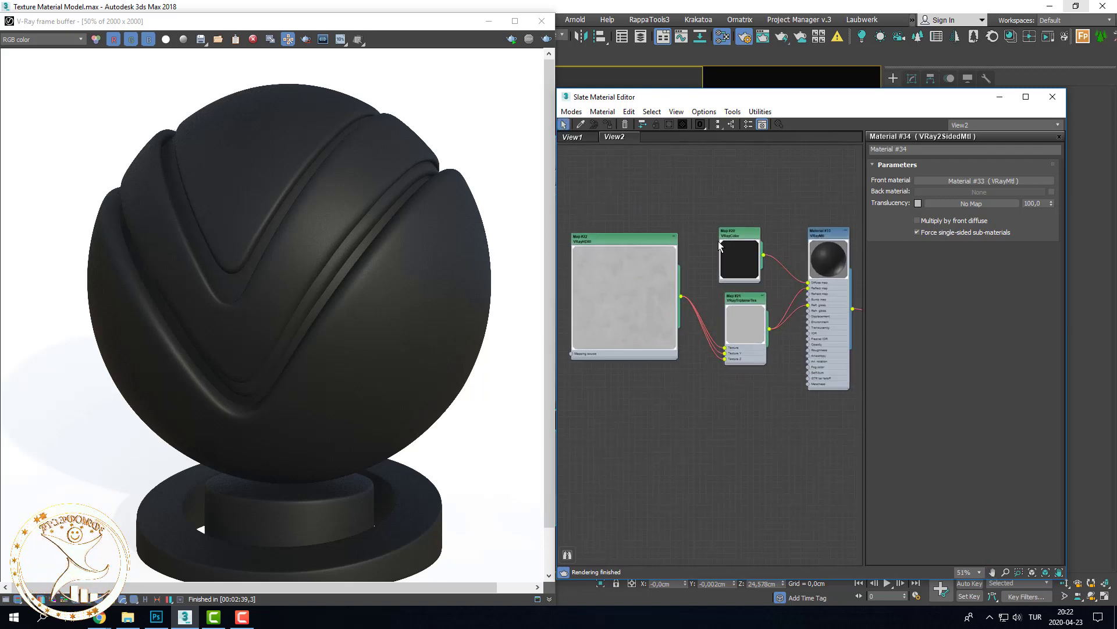
scroll(719, 247, "up", 1)
scroll(716, 248, "up", 1)
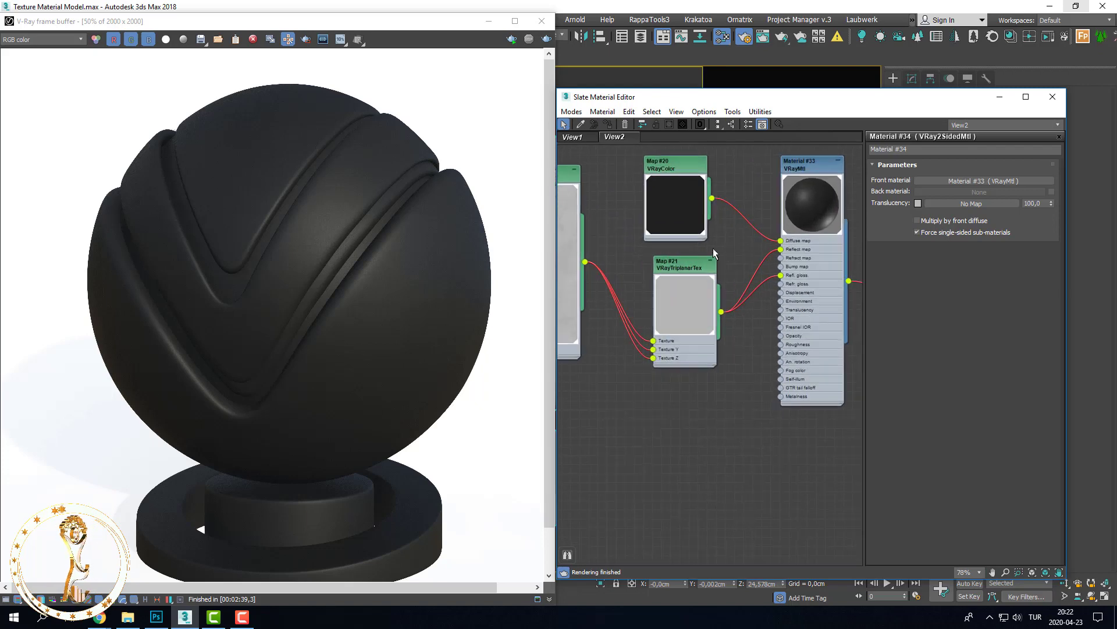
left_click(1028, 98)
scroll(454, 350, "up", 1)
scroll(445, 324, "up", 1)
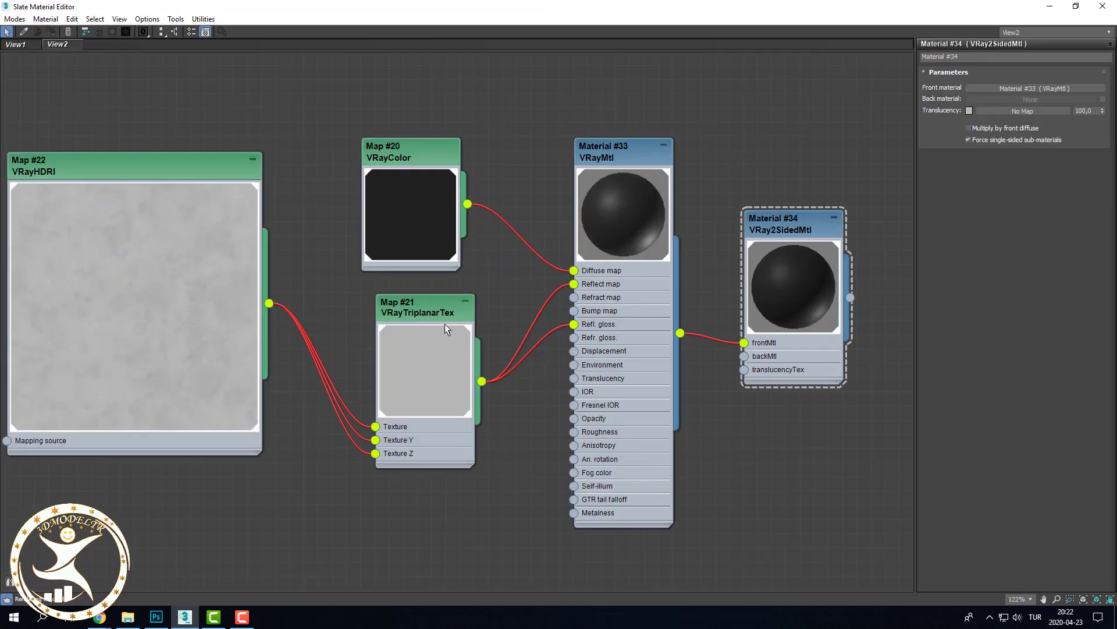
left_click(431, 315)
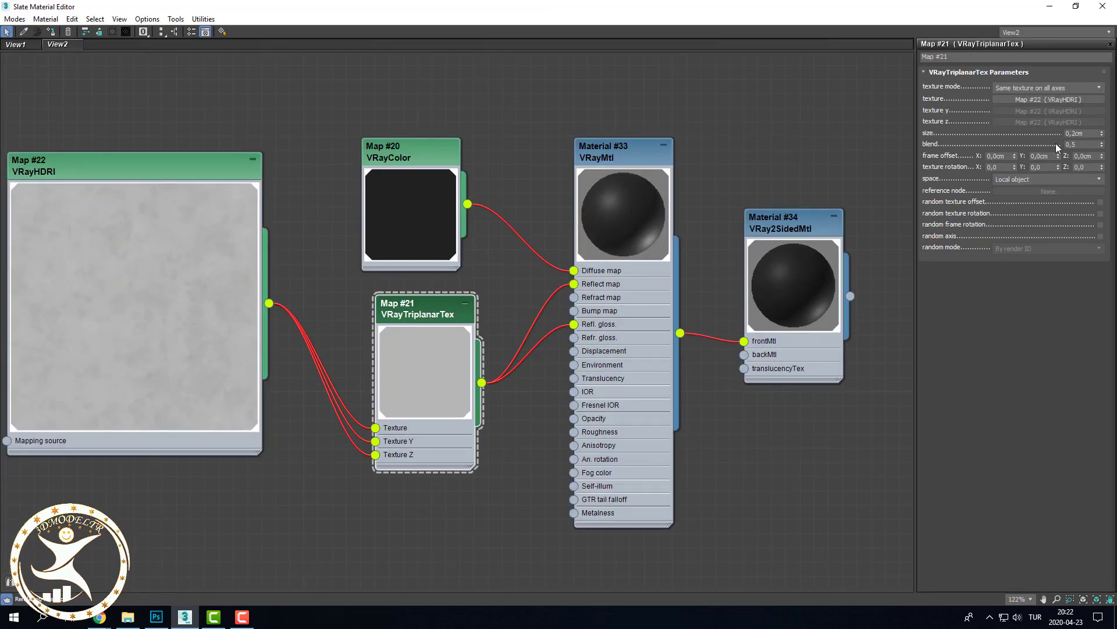
Step: Change the triplanar size to 50cm and return the editor to a smaller window
double_click(1080, 134)
type("50")
key("Return")
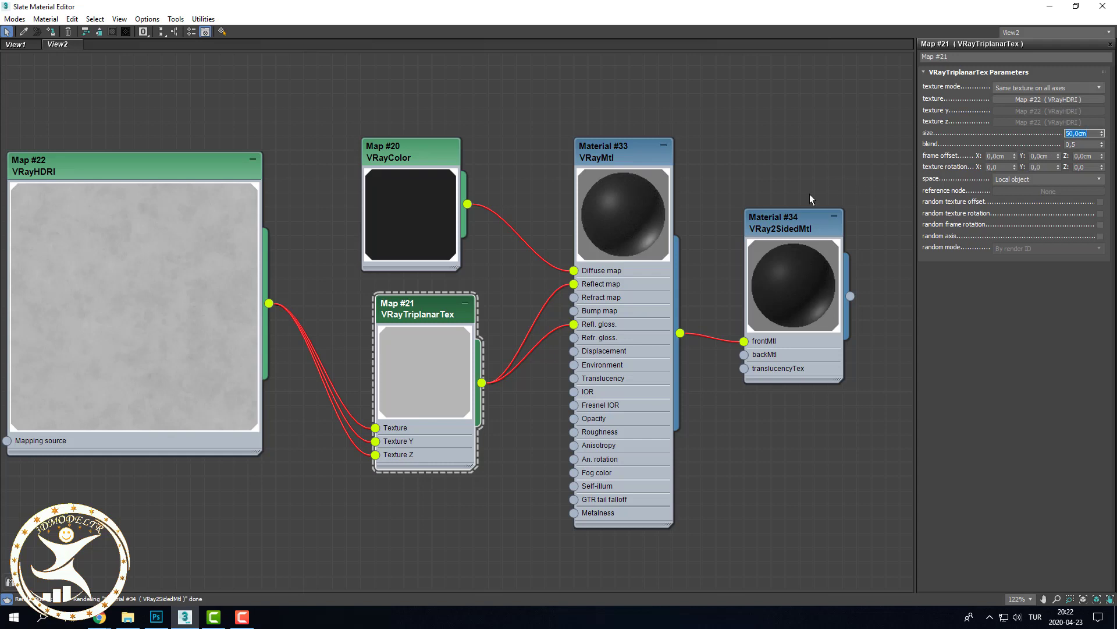
scroll(809, 195, "down", 2)
scroll(804, 214, "down", 2)
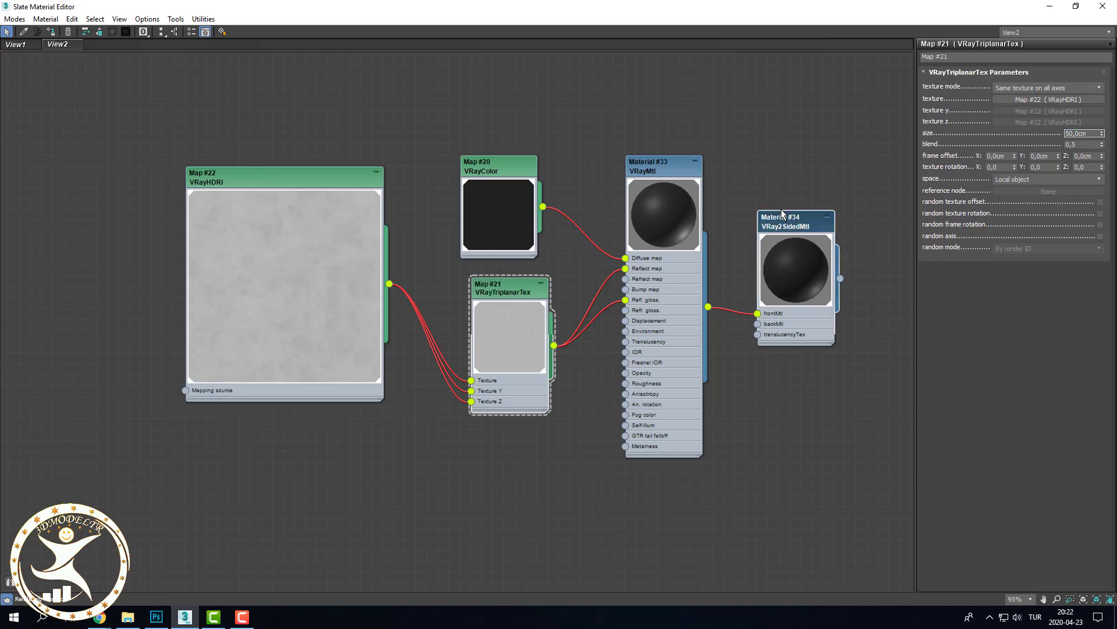
left_click_drag(782, 210, 771, 212)
scroll(795, 226, "up", 1)
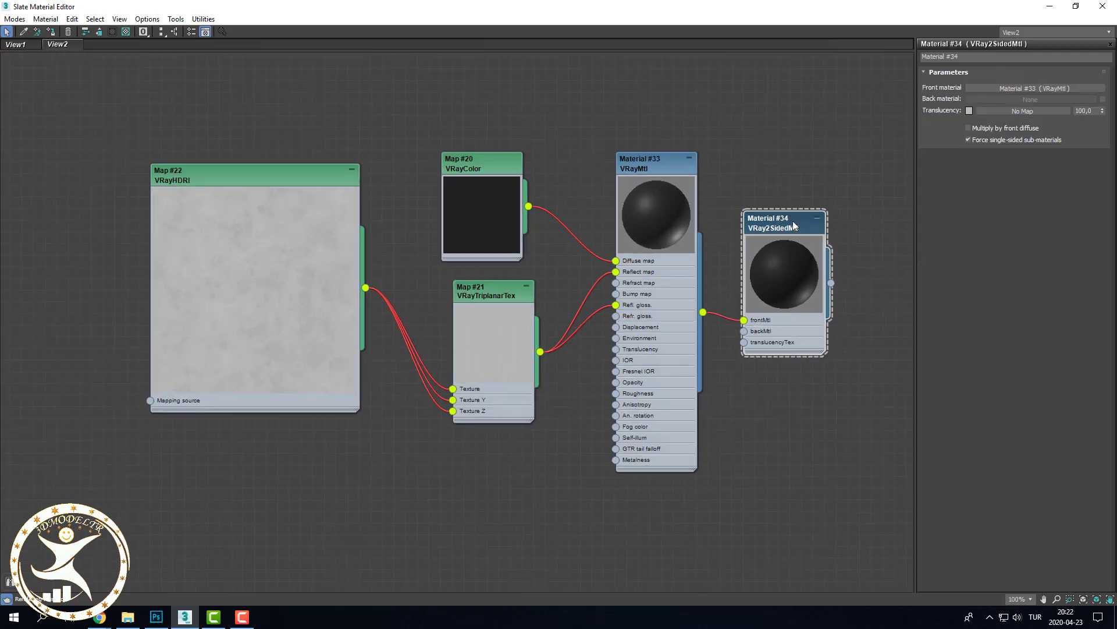
double_click(483, 292)
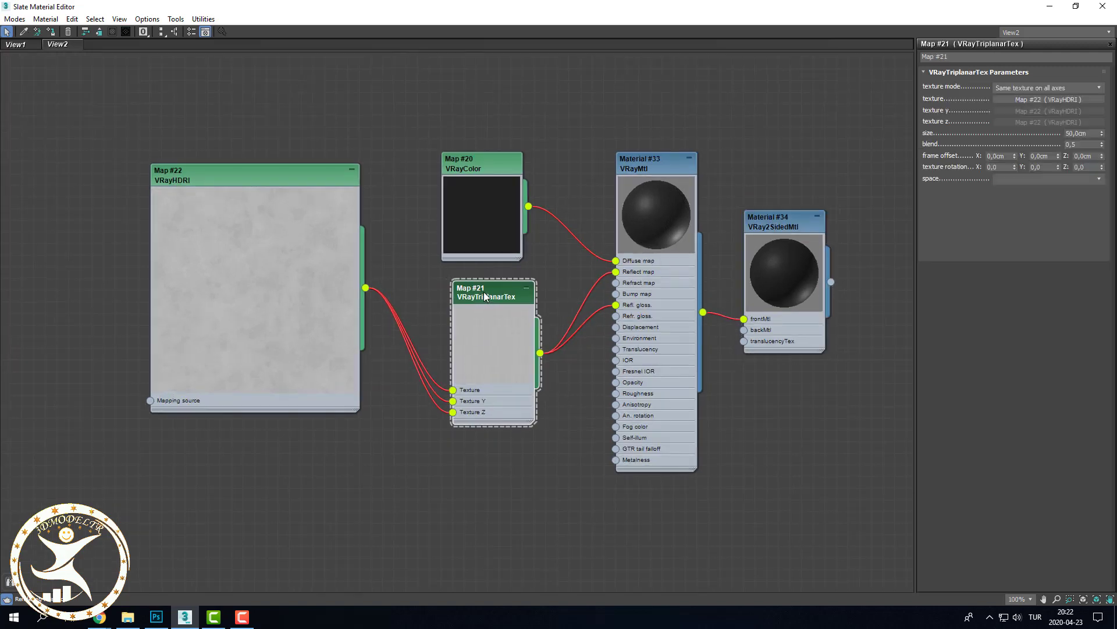
left_click(1077, 7)
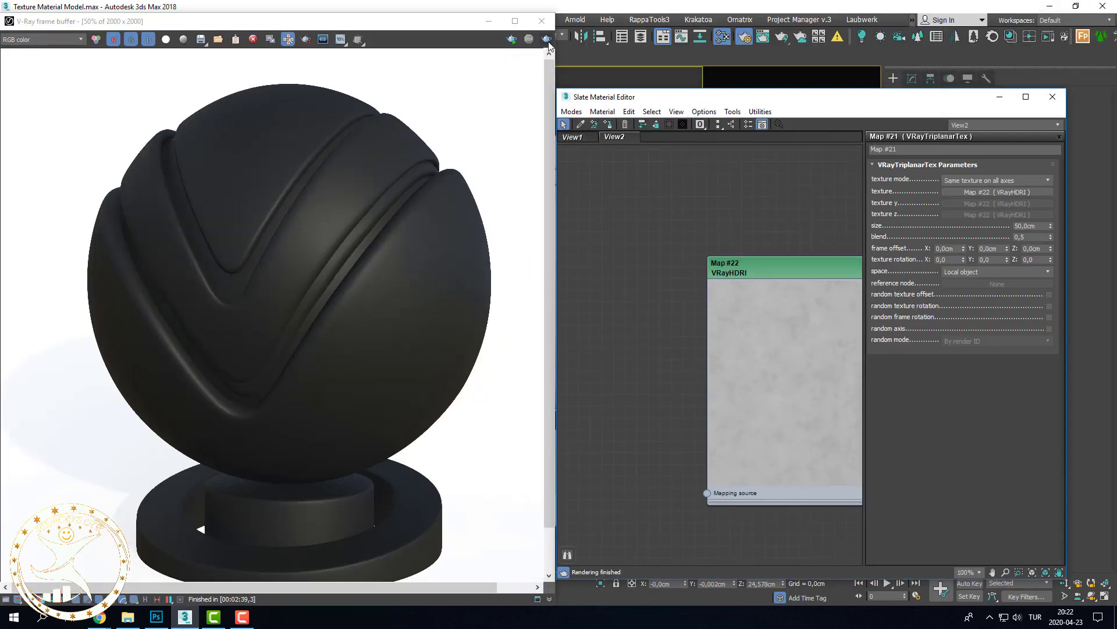
Step: Re-render the sphere with the 50cm triplanar size
scroll(418, 243, "up", 1)
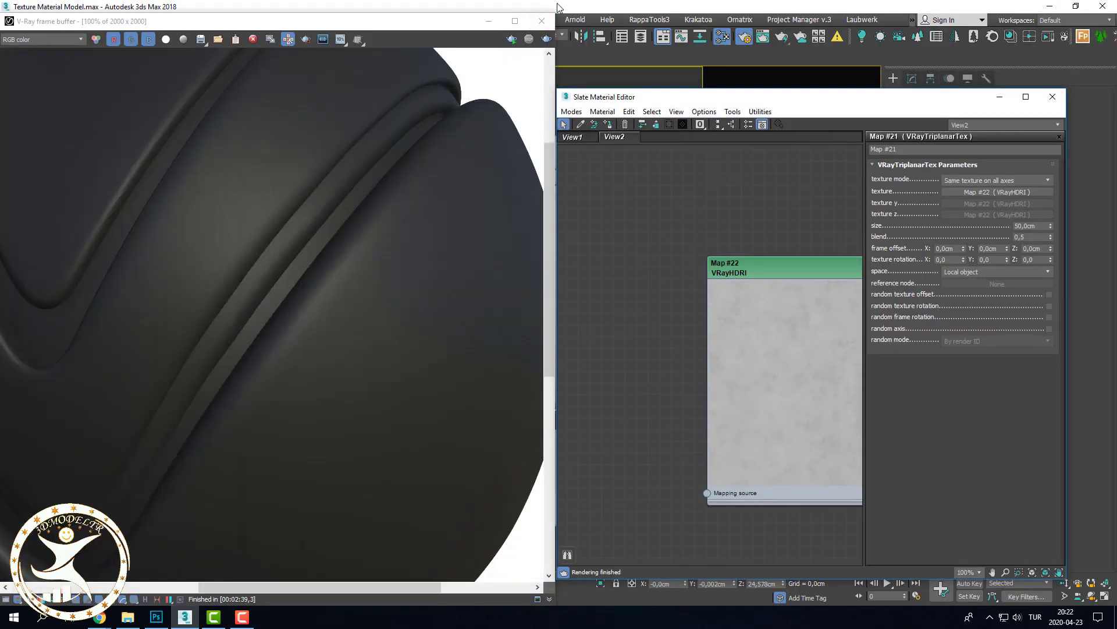
left_click(546, 39)
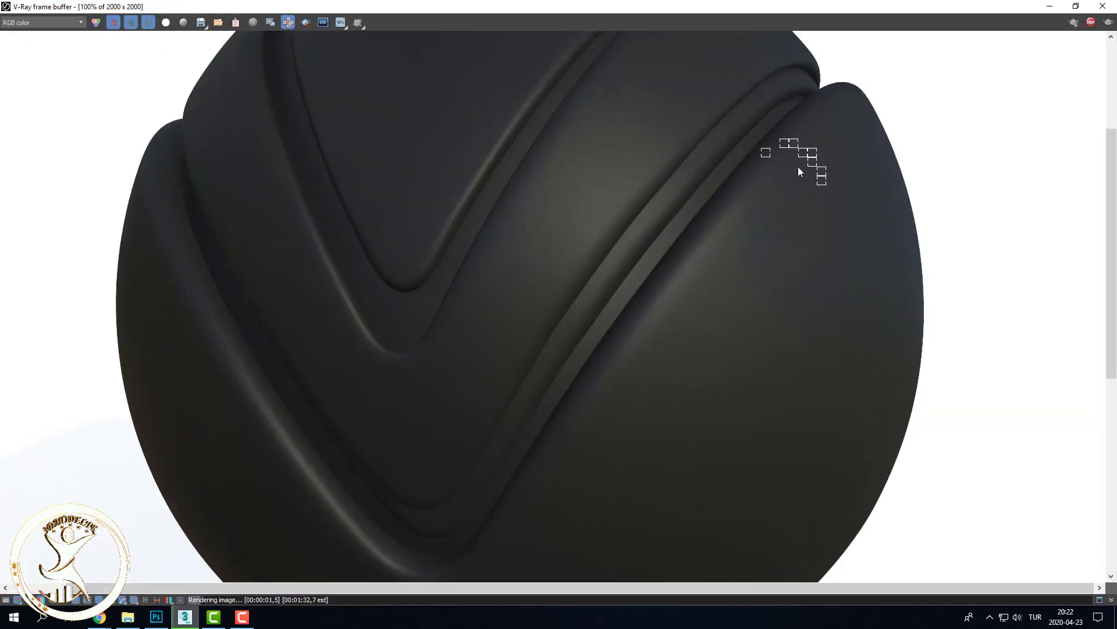
scroll(780, 212, "up", 1)
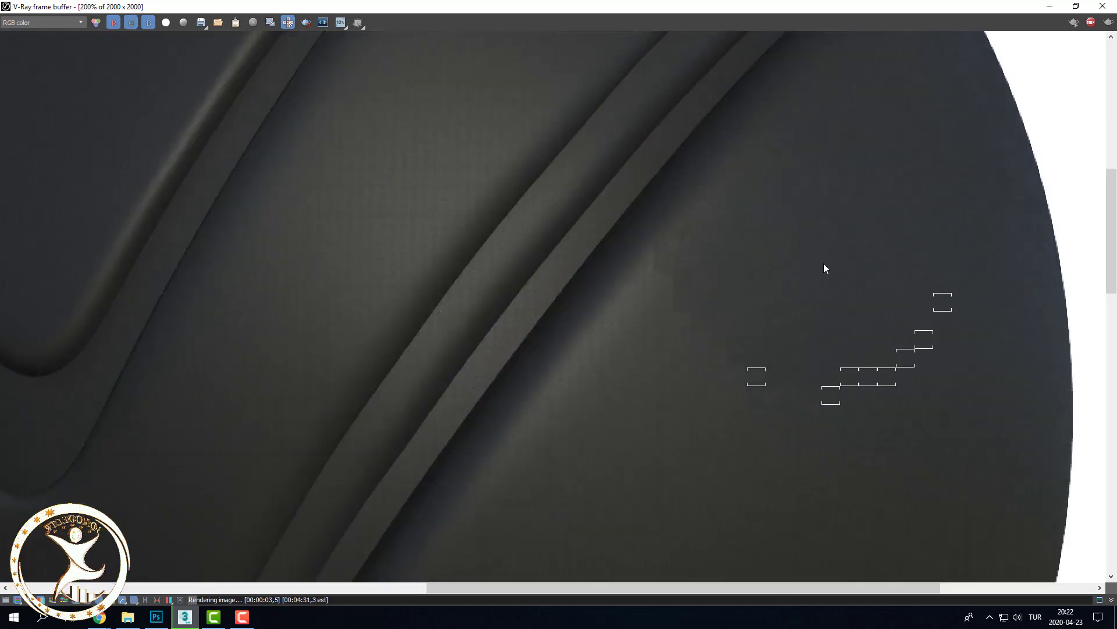
scroll(839, 271, "down", 1)
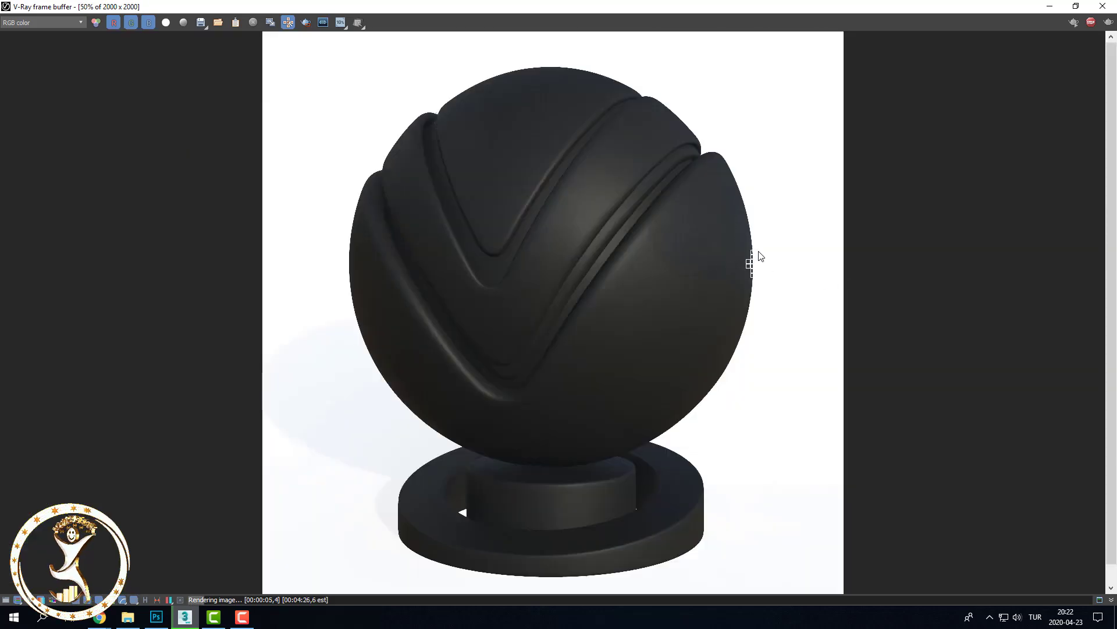
scroll(731, 233, "up", 1)
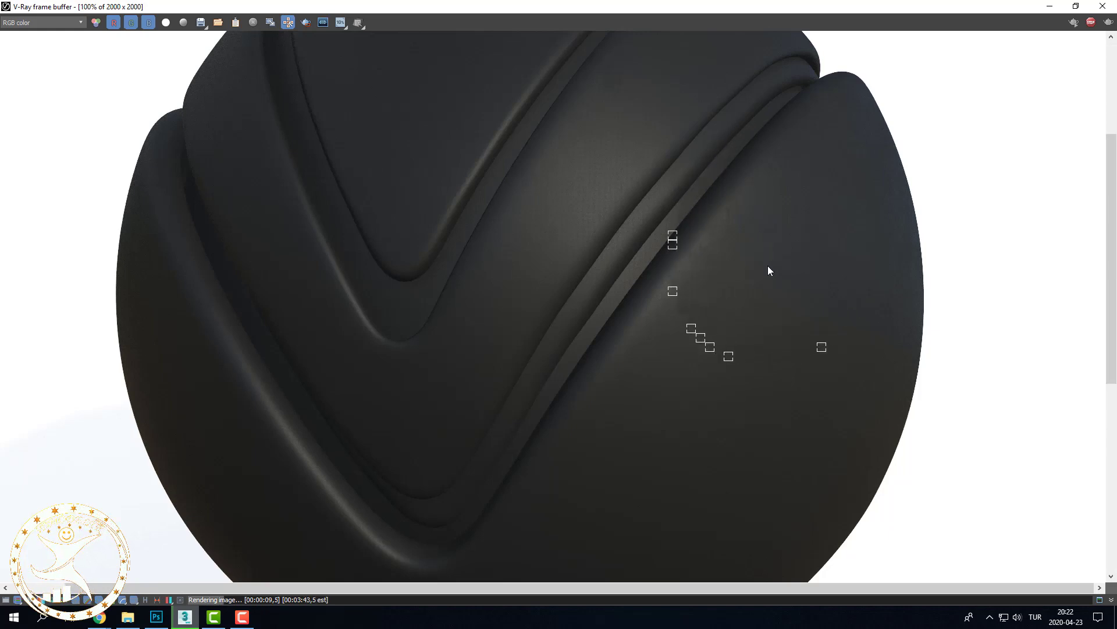
scroll(769, 270, "up", 1)
scroll(767, 266, "down", 1)
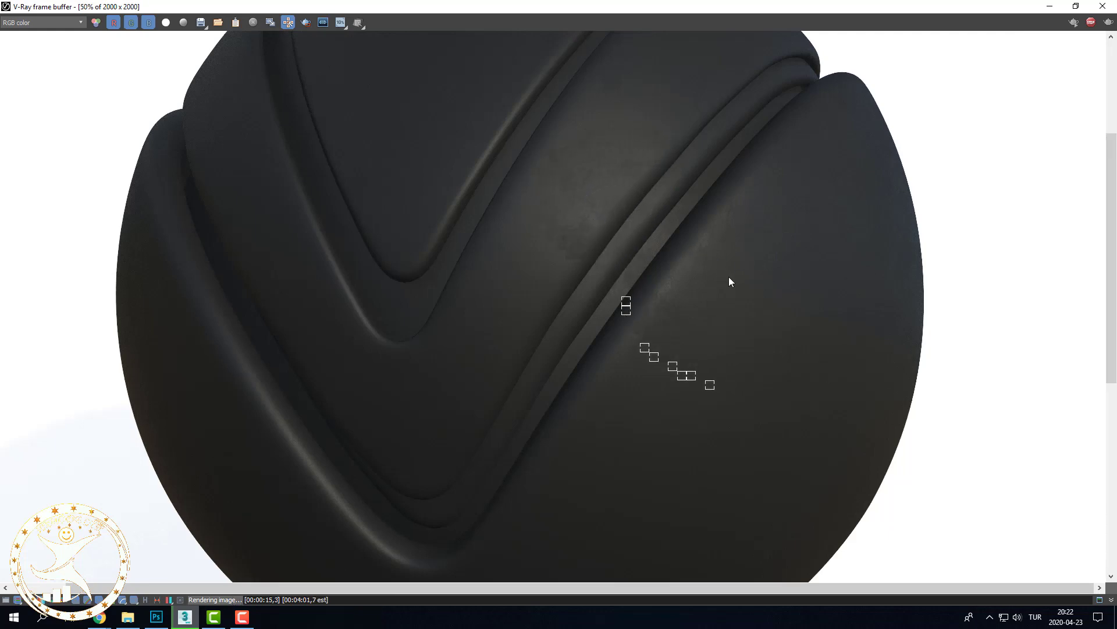
Step: Zoom in and out on the frame buffer to inspect the finished render
scroll(729, 278, "down", 1)
scroll(705, 239, "up", 1)
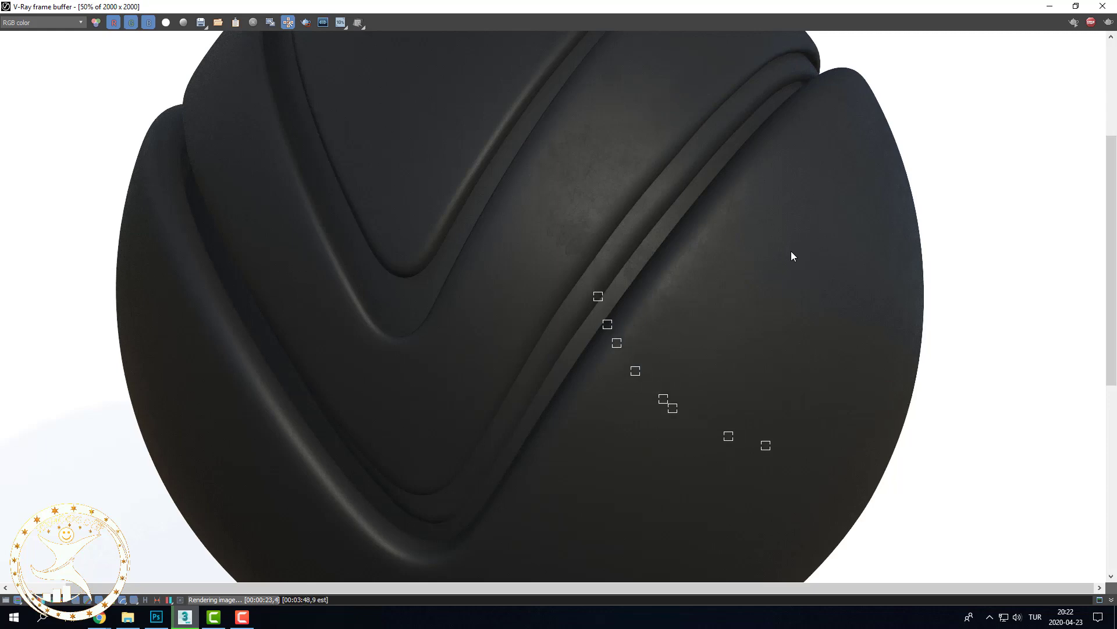
scroll(793, 252, "down", 1)
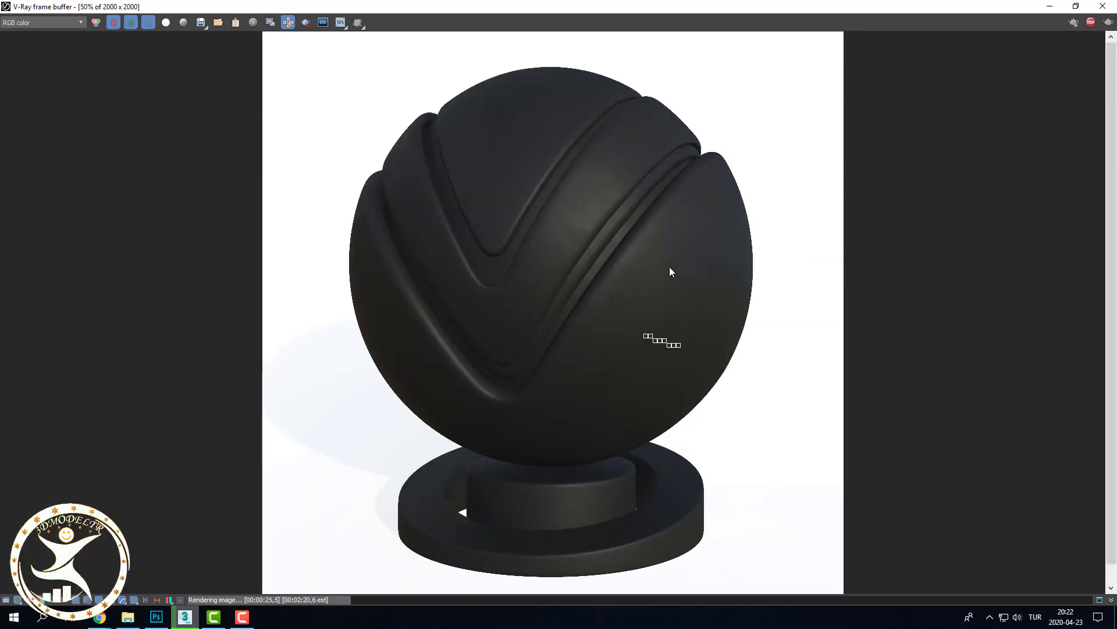
scroll(670, 267, "up", 1)
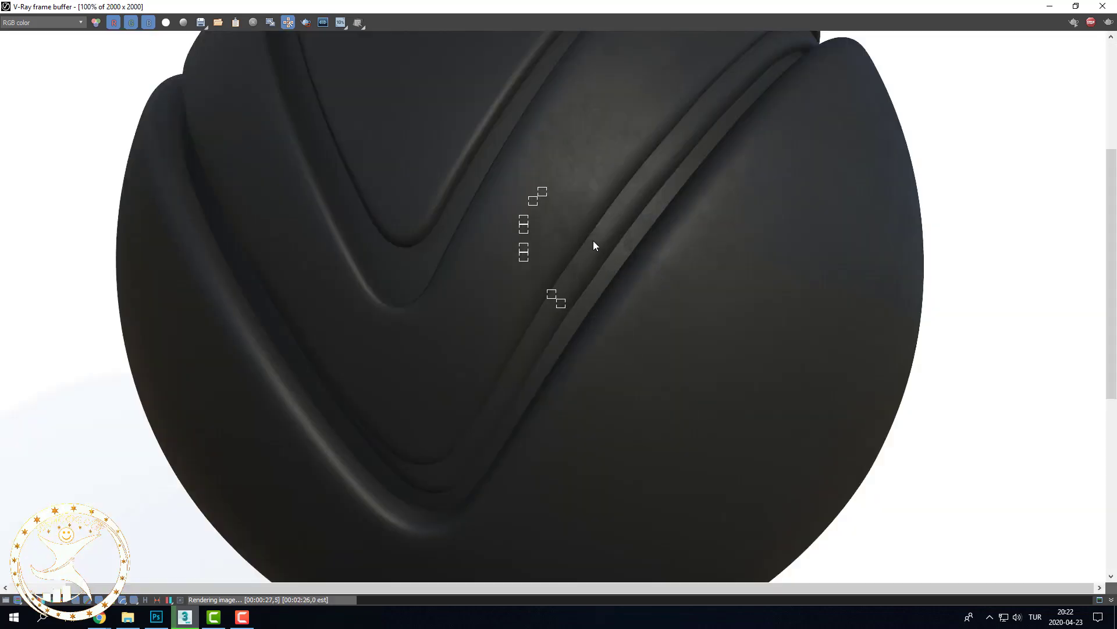
scroll(532, 192, "up", 1)
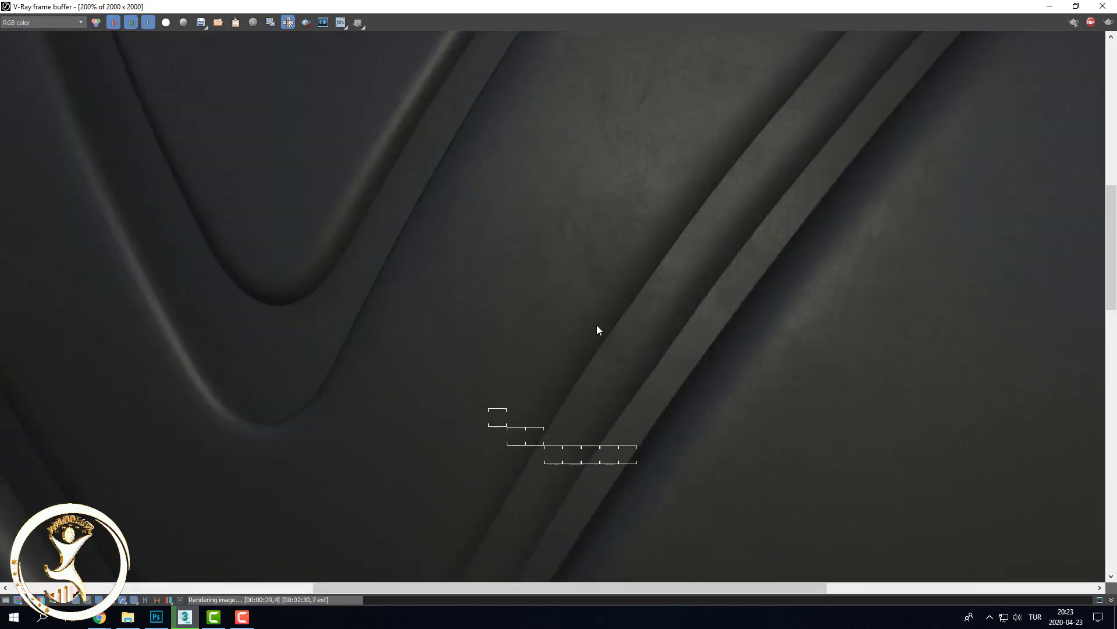
scroll(598, 335, "down", 1)
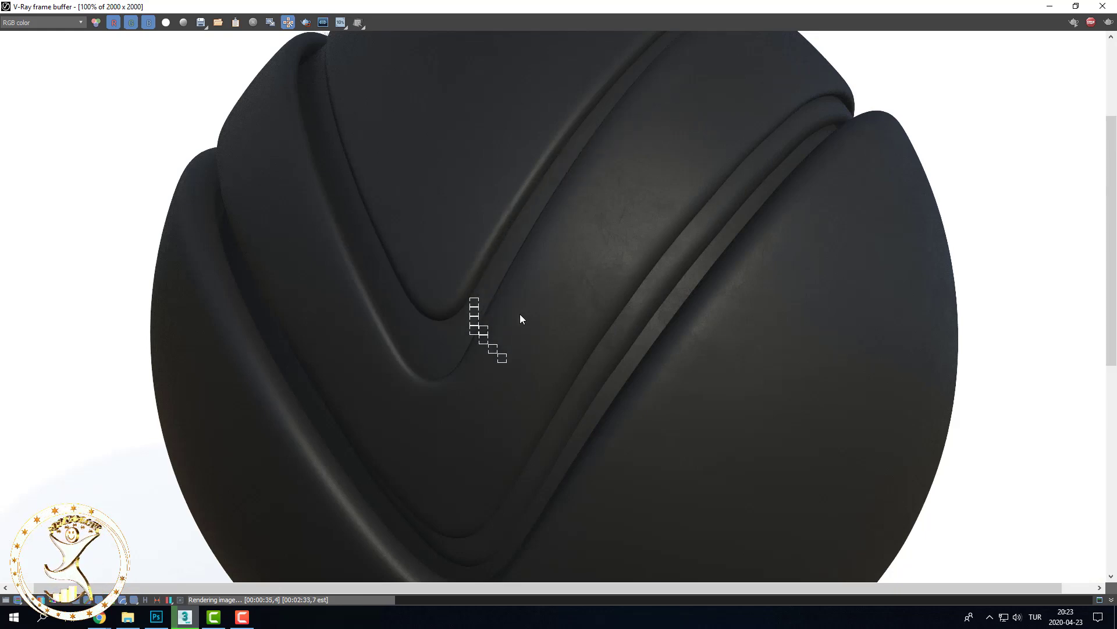
scroll(454, 293, "up", 1)
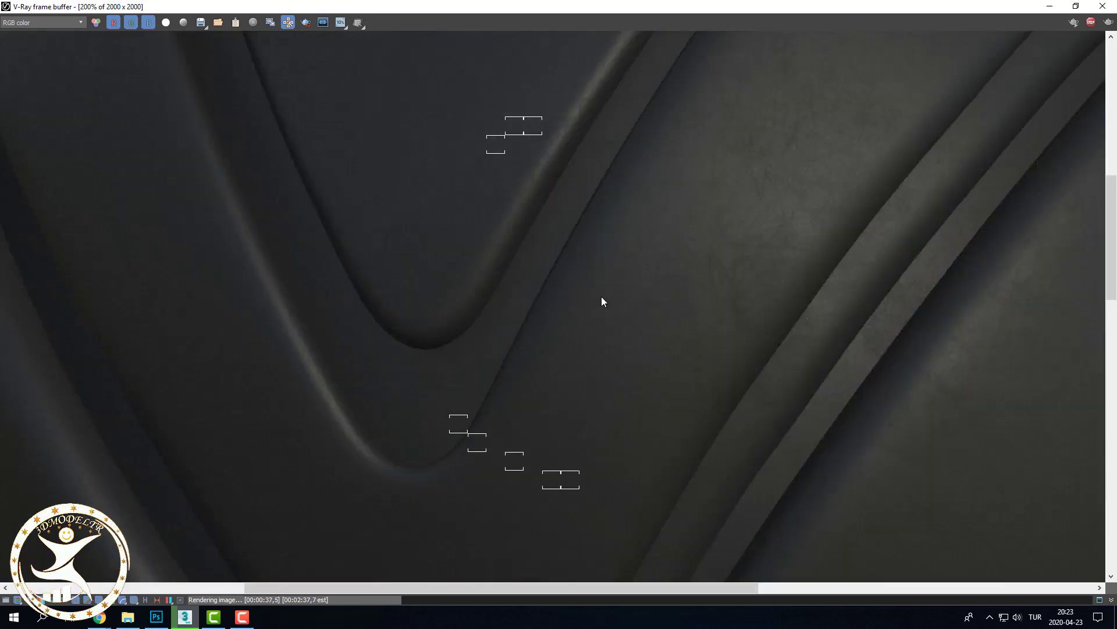
scroll(602, 295, "down", 2)
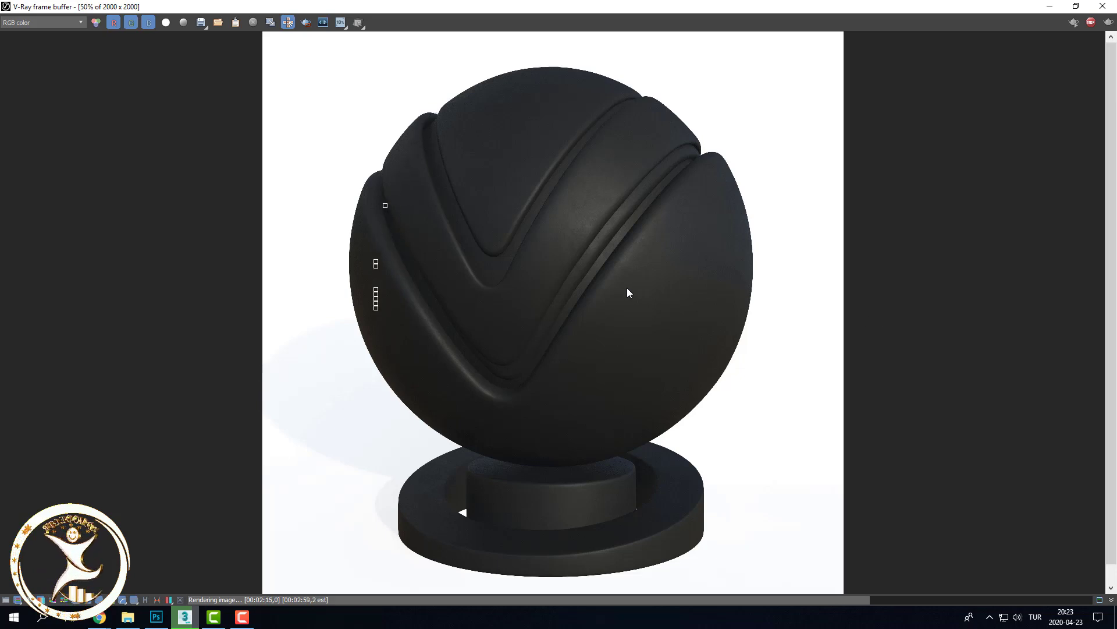
scroll(627, 287, "up", 2)
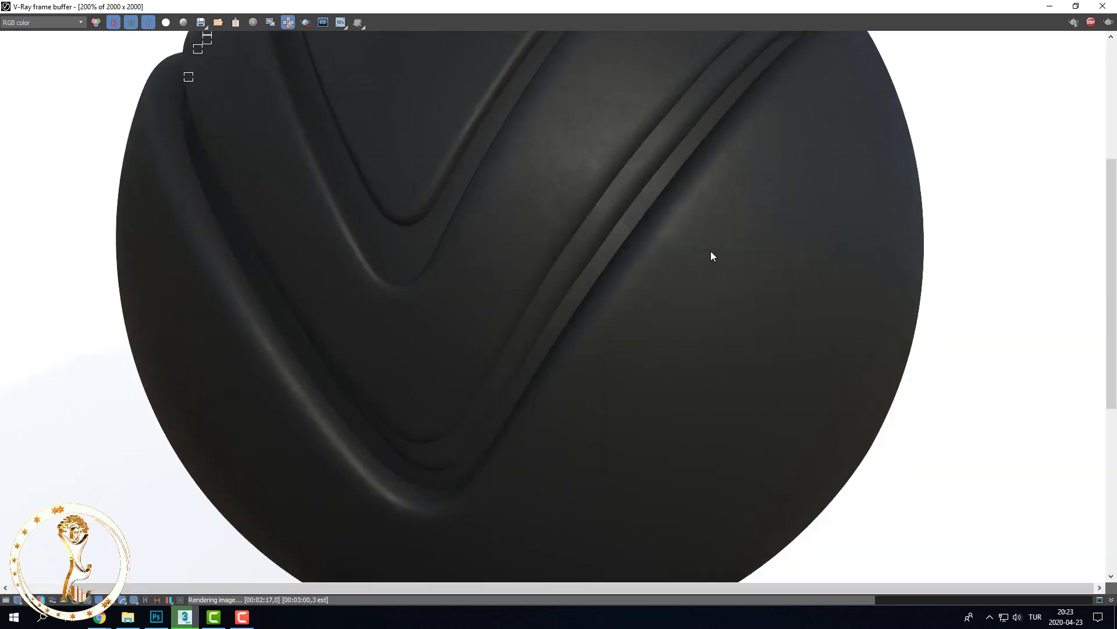
scroll(662, 300, "up", 1)
scroll(658, 302, "down", 2)
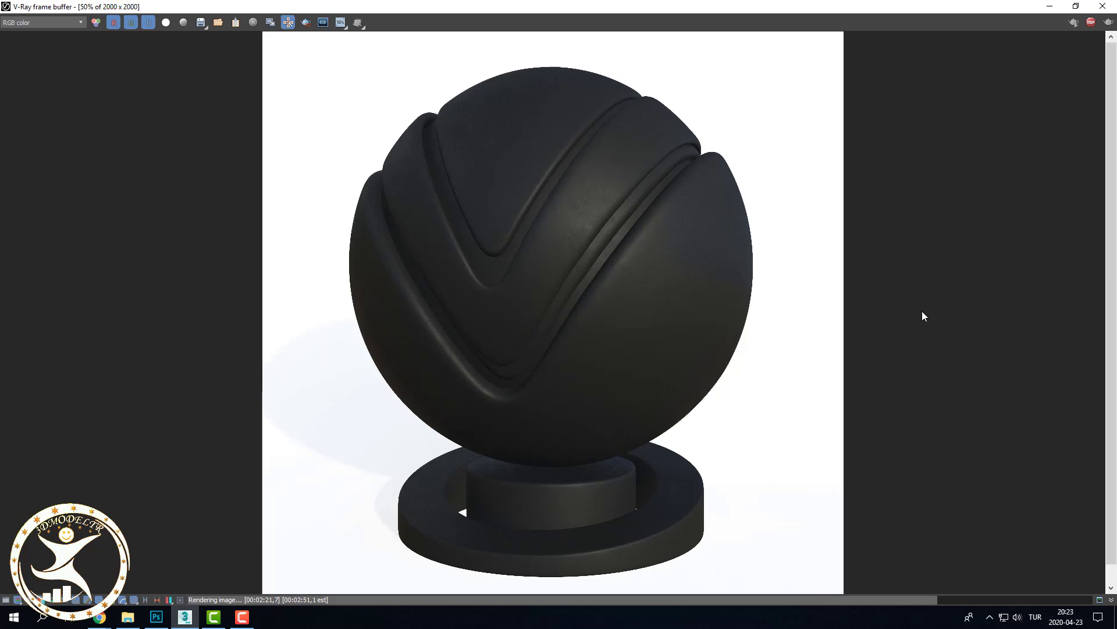
scroll(650, 274, "up", 1)
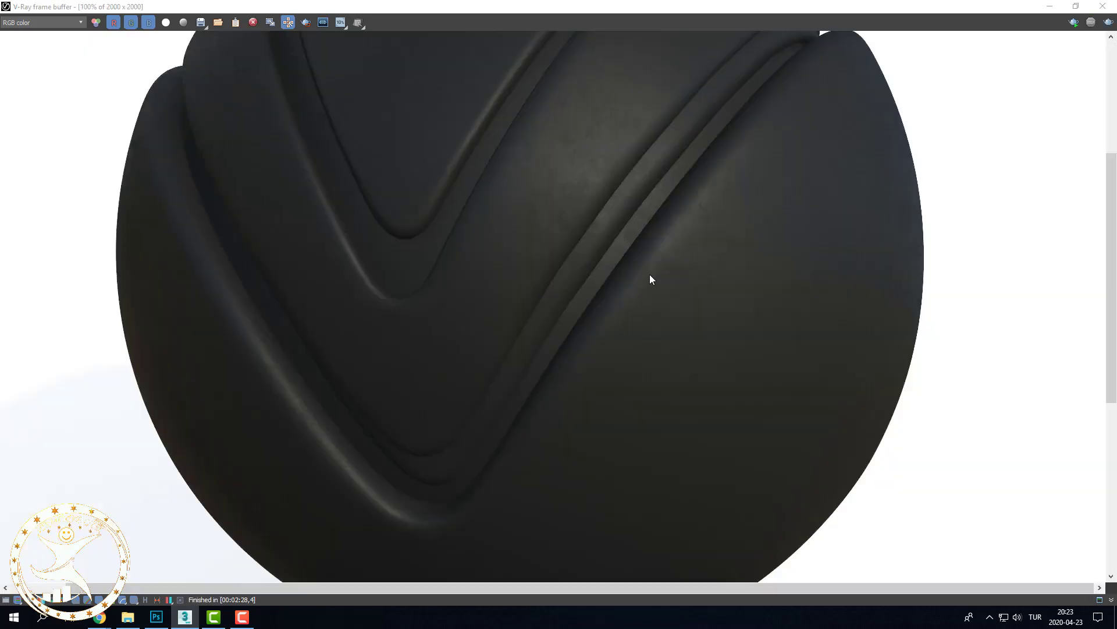
scroll(653, 272, "up", 1)
scroll(653, 272, "down", 2)
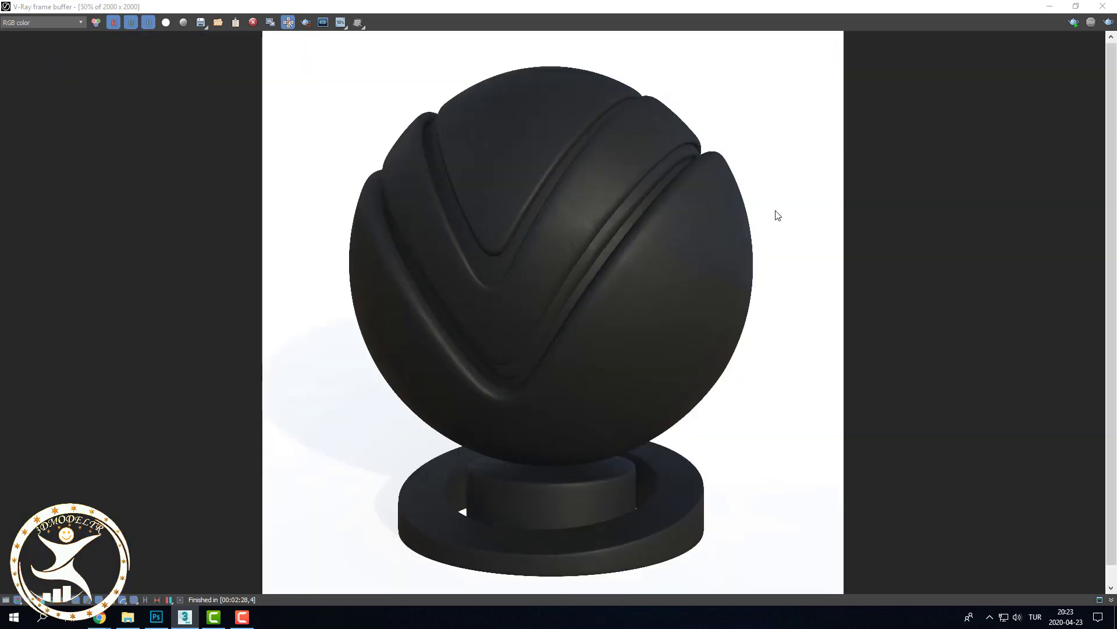
Step: Restore down the V-Ray frame buffer to reveal the Slate Material Editor behind it
left_click(1075, 6)
scroll(678, 249, "down", 2)
scroll(677, 250, "down", 2)
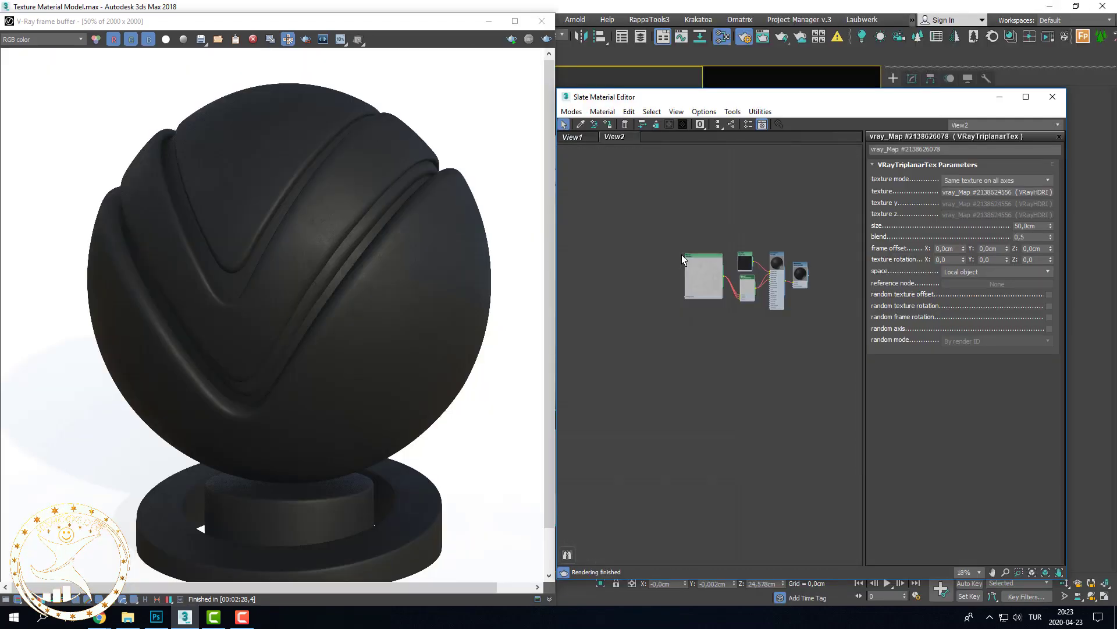
scroll(801, 270, "up", 2)
scroll(811, 267, "up", 2)
scroll(818, 280, "up", 2)
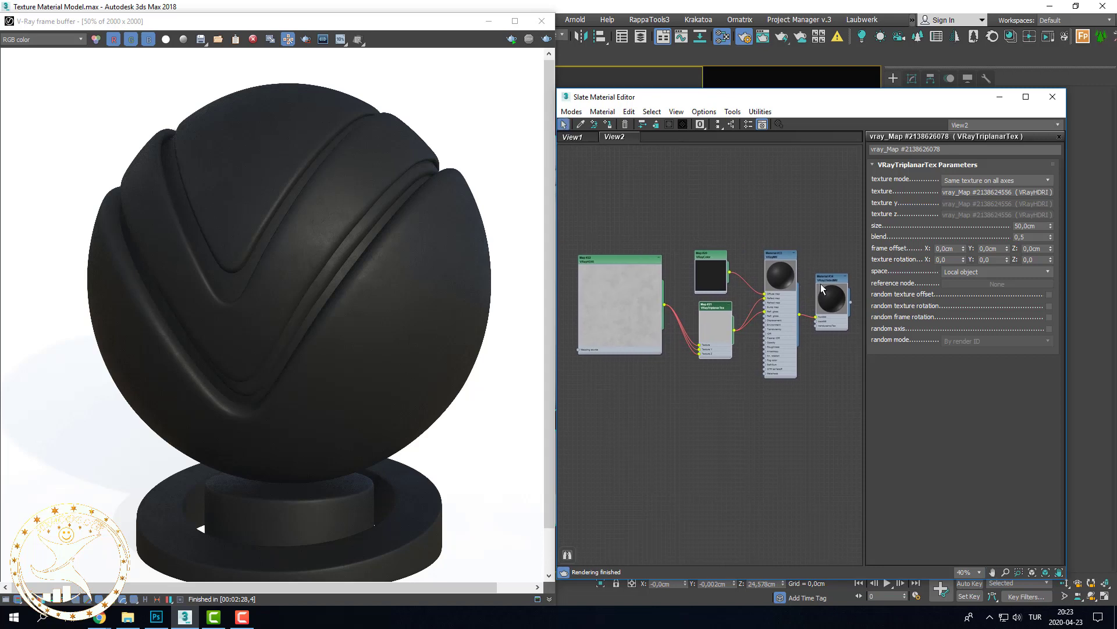
Step: Maximize the Slate Material Editor and pan and zoom to center the node graph
left_click(1026, 96)
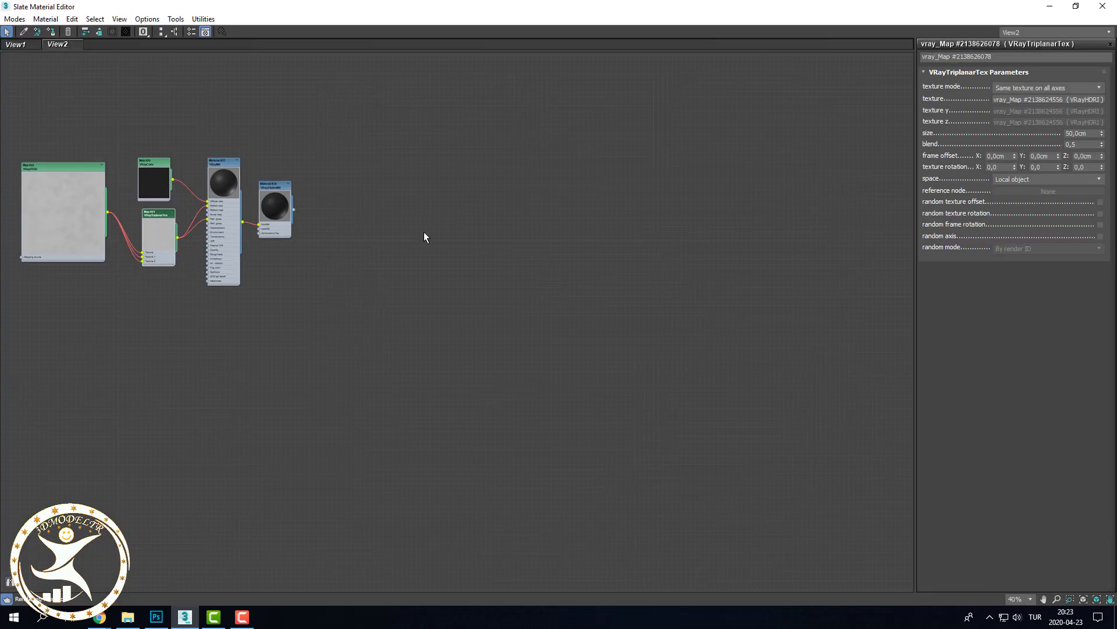
middle_click_drag(424, 236, 631, 320)
scroll(545, 283, "up", 2)
scroll(545, 283, "up", 2)
middle_click_drag(517, 282, 600, 289)
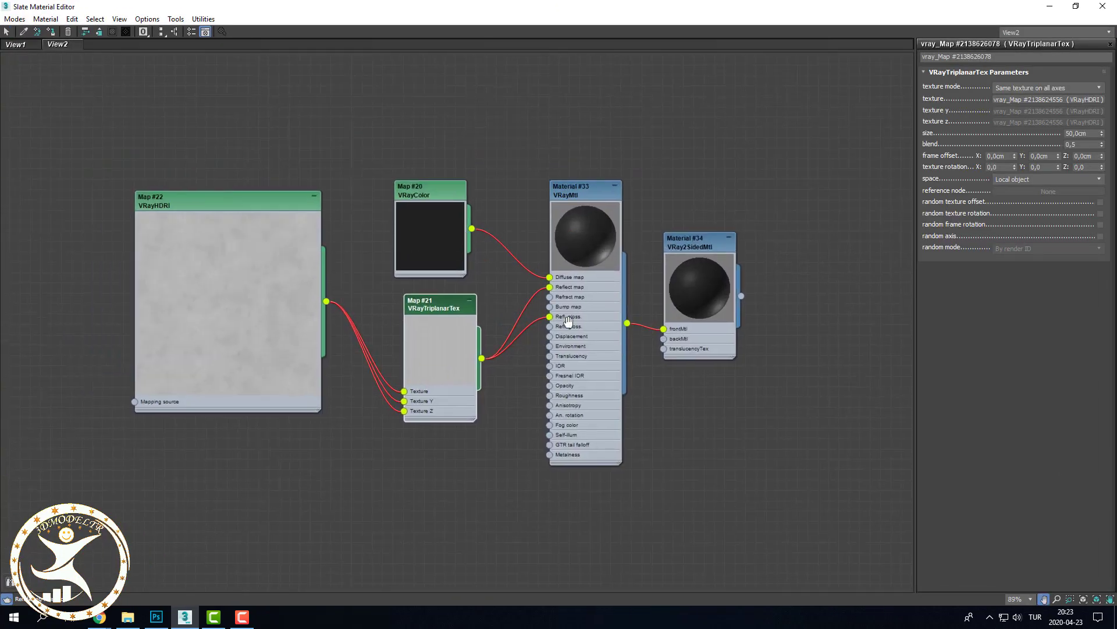
scroll(658, 296, "up", 1)
scroll(727, 245, "up", 1)
Step: Nudge Material #34 to the right and select Material #33 to inspect its settings
left_click_drag(726, 239, 748, 231)
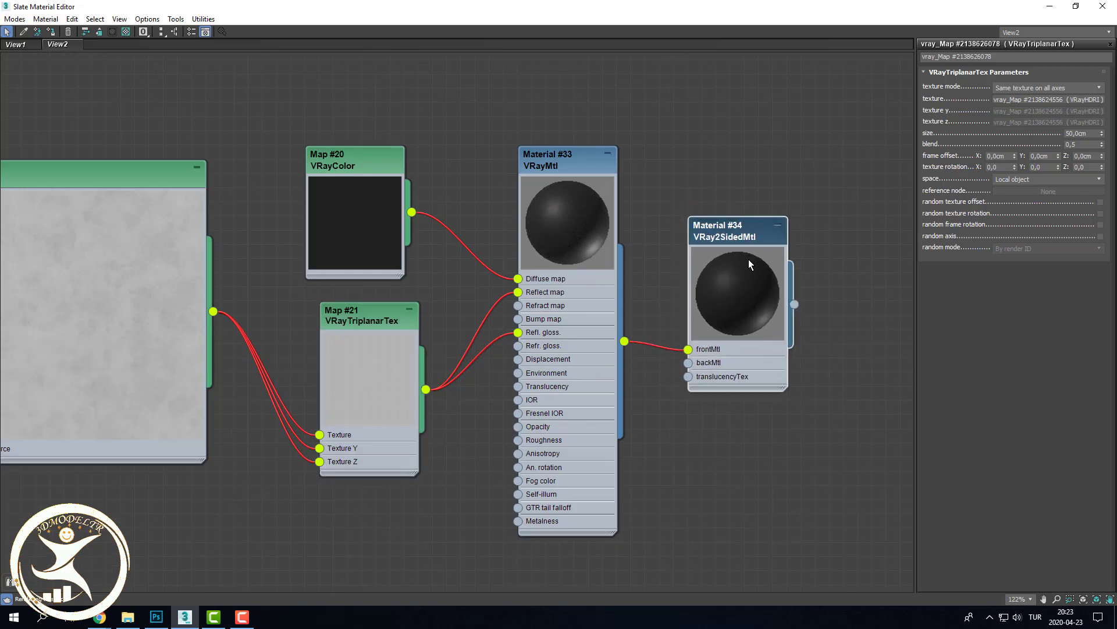
scroll(748, 260, "down", 1)
middle_click_drag(575, 184, 664, 183)
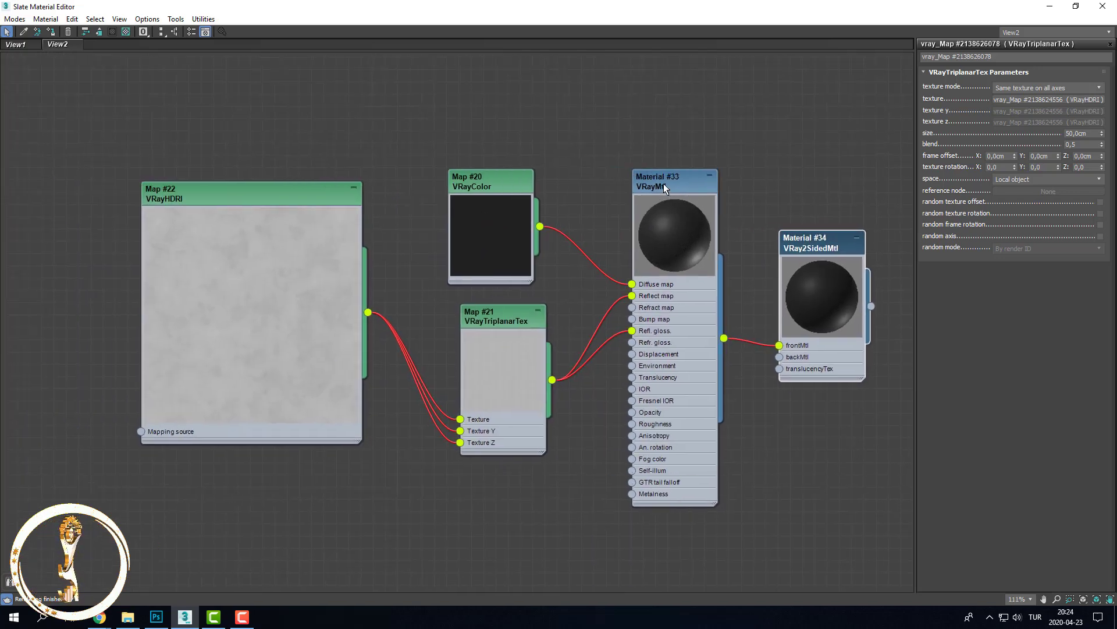
scroll(668, 183, "up", 1)
left_click_drag(668, 184, 653, 184)
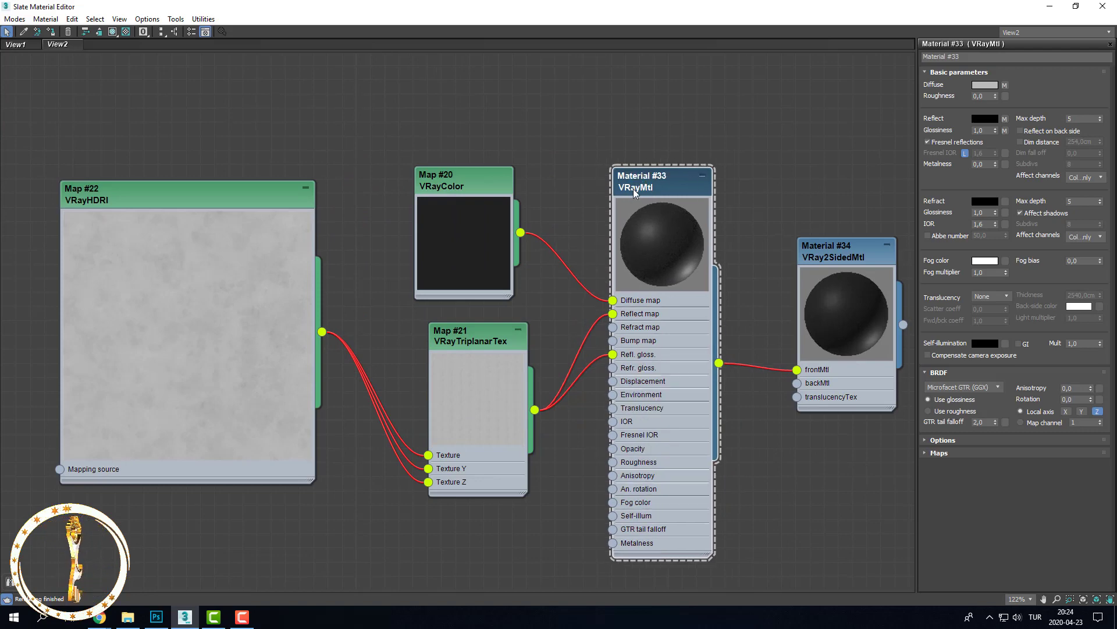
scroll(634, 190, "down", 1)
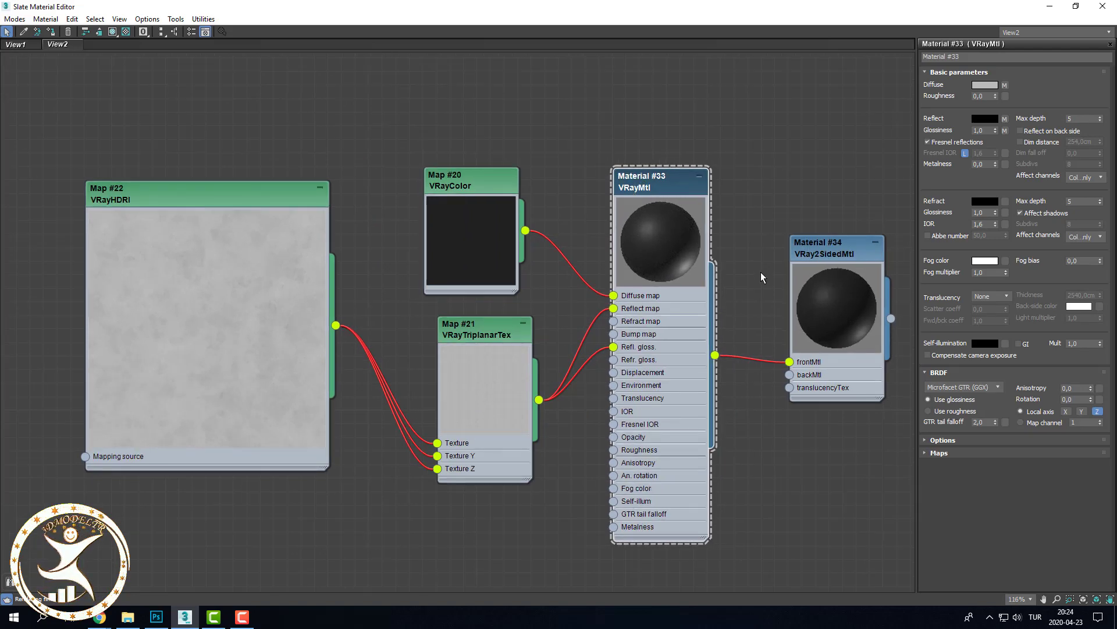
mouse_move(760, 271)
middle_mouse_down()
mouse_move(751, 217)
mouse_move(750, 261)
middle_mouse_up()
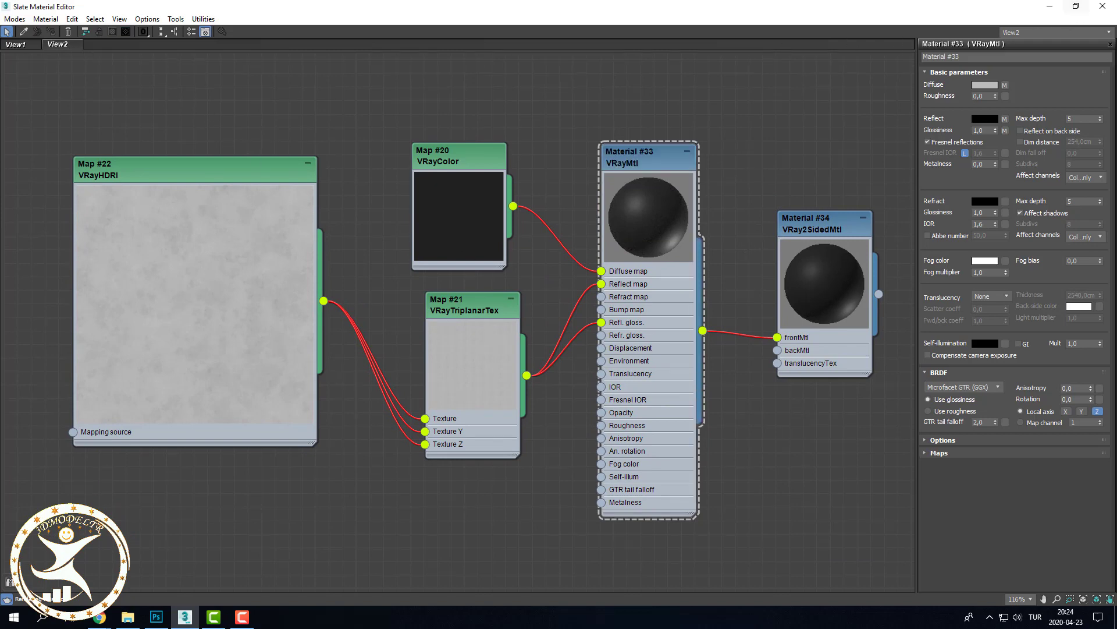
Step: Deselect, then restore and re-maximize the editor, panning to show the graph from Map #22 VRayHDRI
left_click(838, 437)
scroll(838, 436, "down", 1)
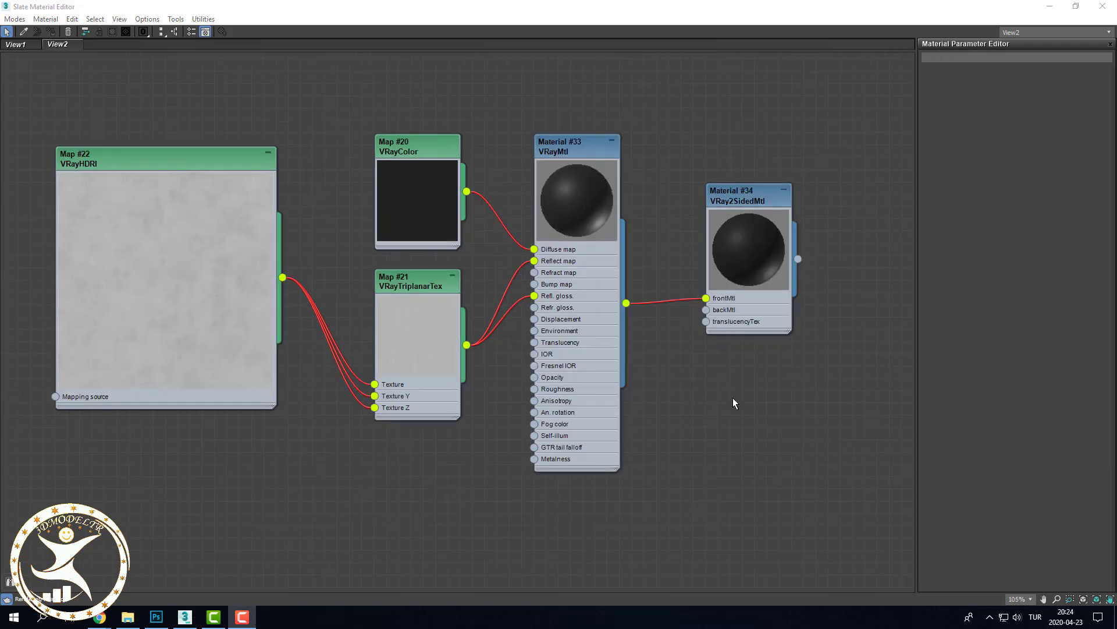
scroll(773, 417, "down", 1)
scroll(774, 413, "down", 1)
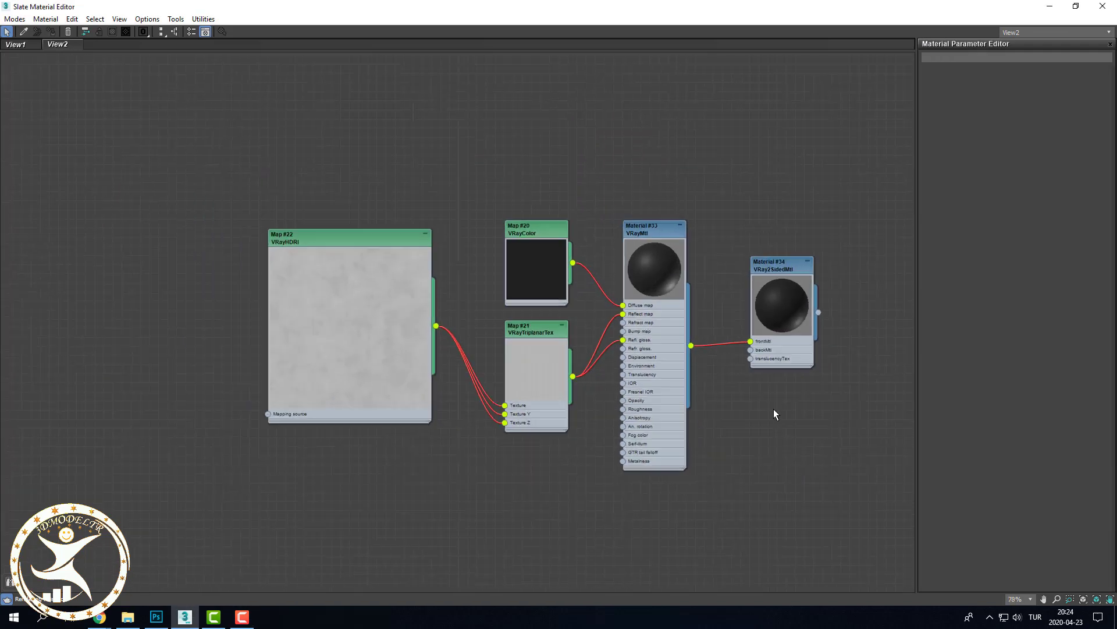
left_click(1074, 8)
middle_click_drag(650, 307, 582, 291)
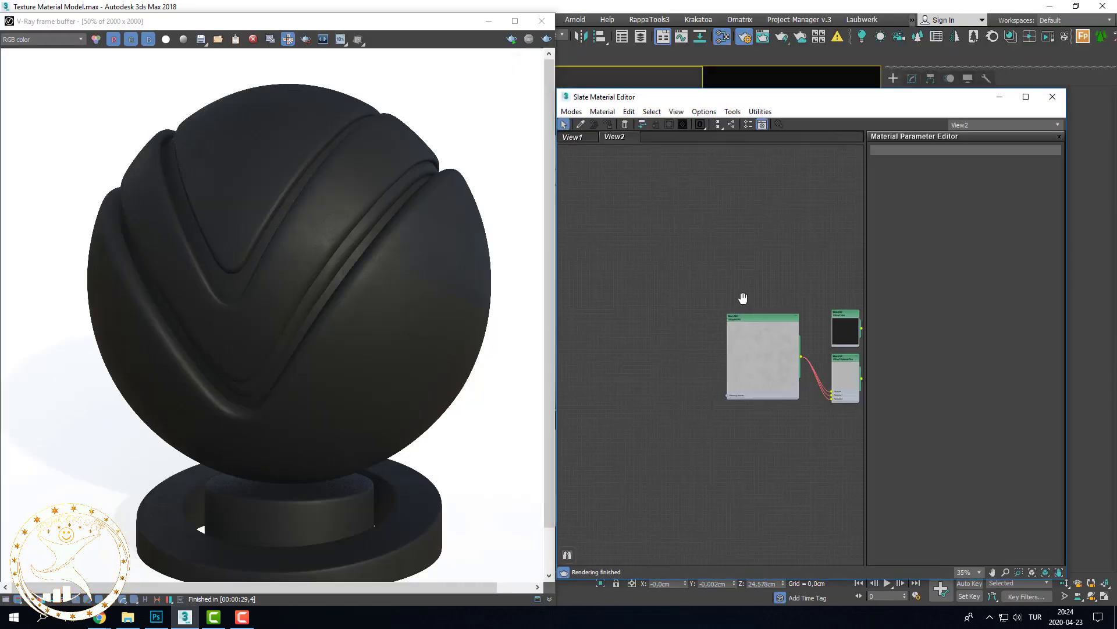
scroll(582, 291, "down", 2)
scroll(764, 271, "up", 1)
left_click(1025, 97)
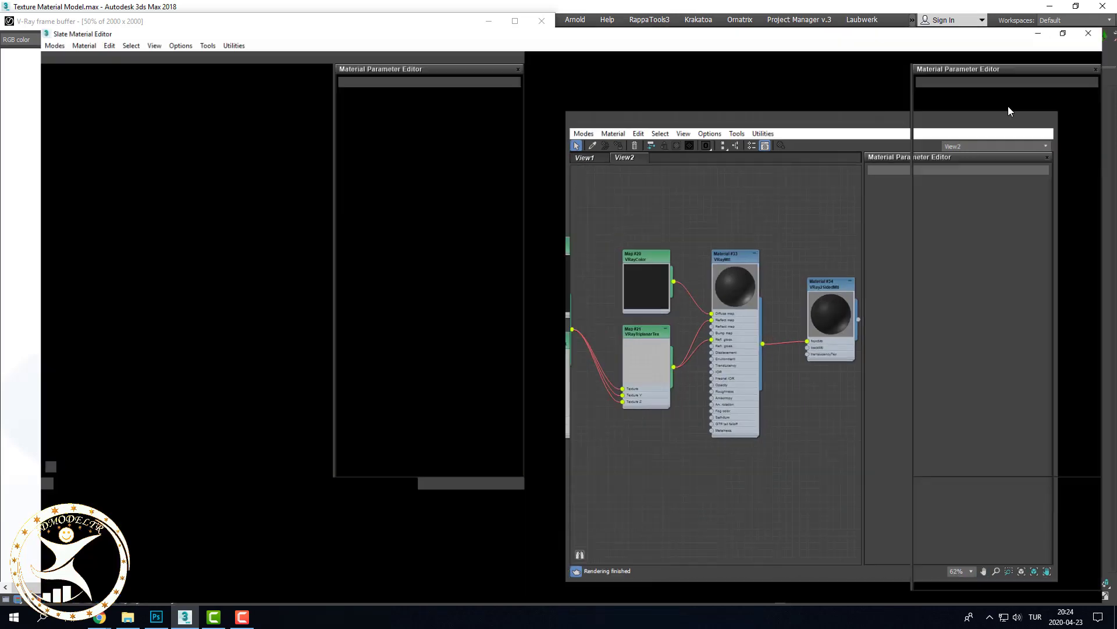
middle_click_drag(304, 285, 550, 270)
scroll(486, 276, "up", 2)
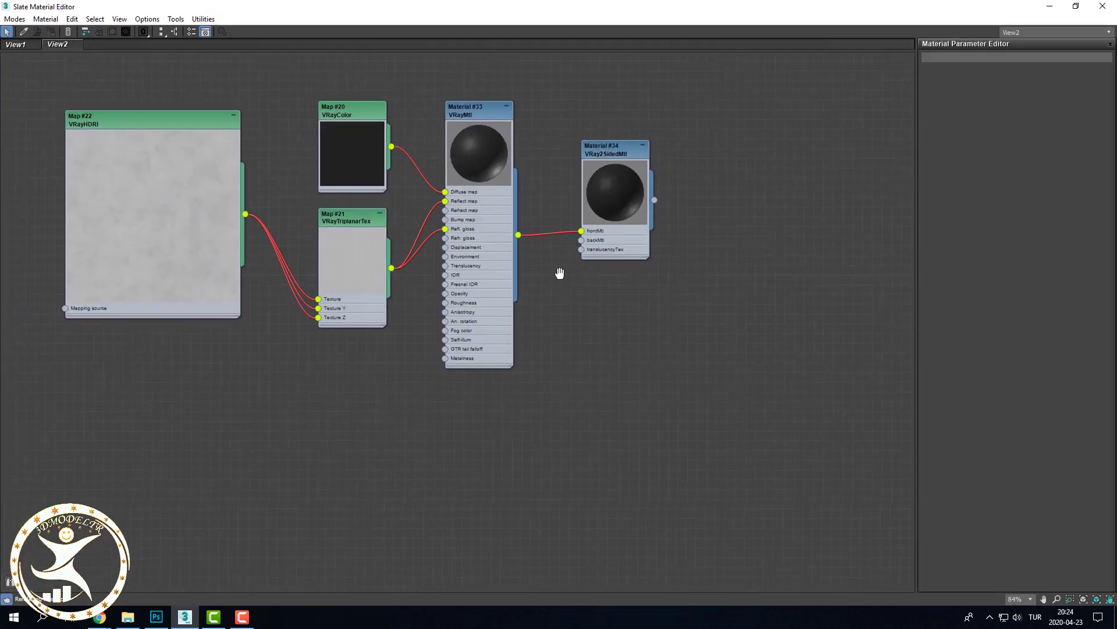
Step: Add VRayBlendMtl Material #37 and wire Material #34 into its Base slot
right_click(525, 407)
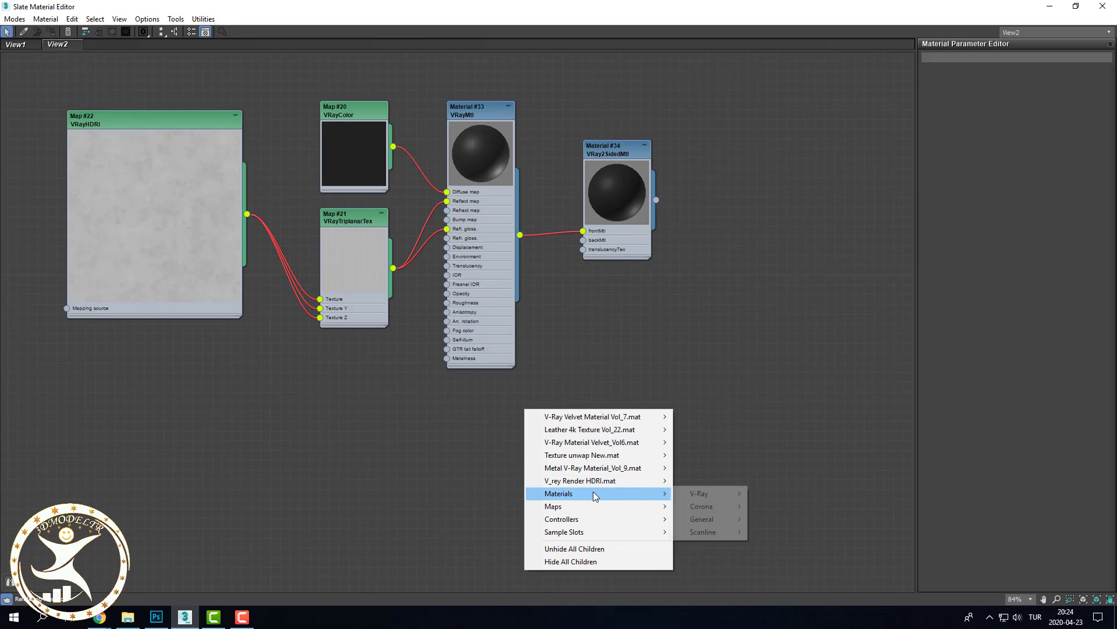
mouse_move(700, 493)
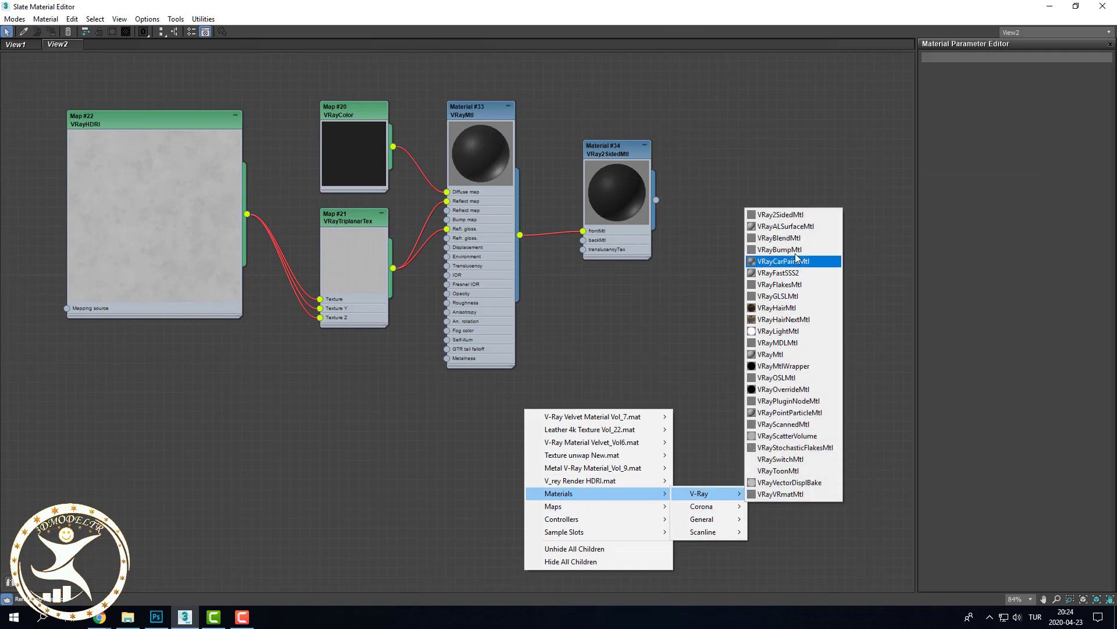
left_click(795, 238)
mouse_move(519, 414)
left_mouse_down()
mouse_move(705, 253)
mouse_move(742, 205)
mouse_move(766, 231)
left_mouse_up()
scroll(734, 209, "up", 3)
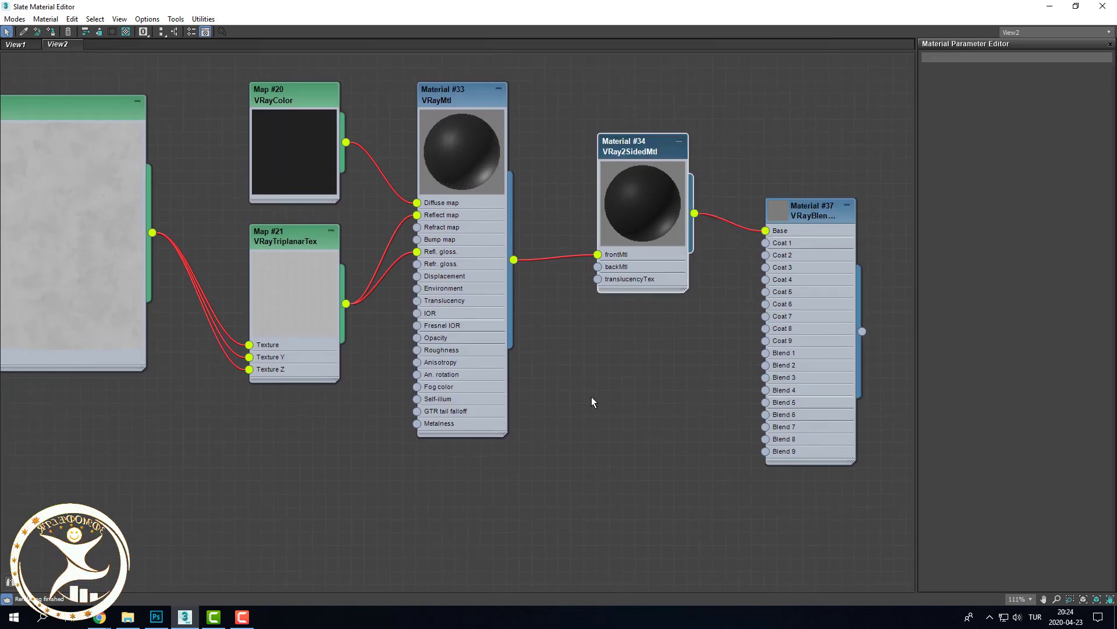
Step: Add VRayMtl Material #38 below the blend material and open its parameters
right_click(580, 382)
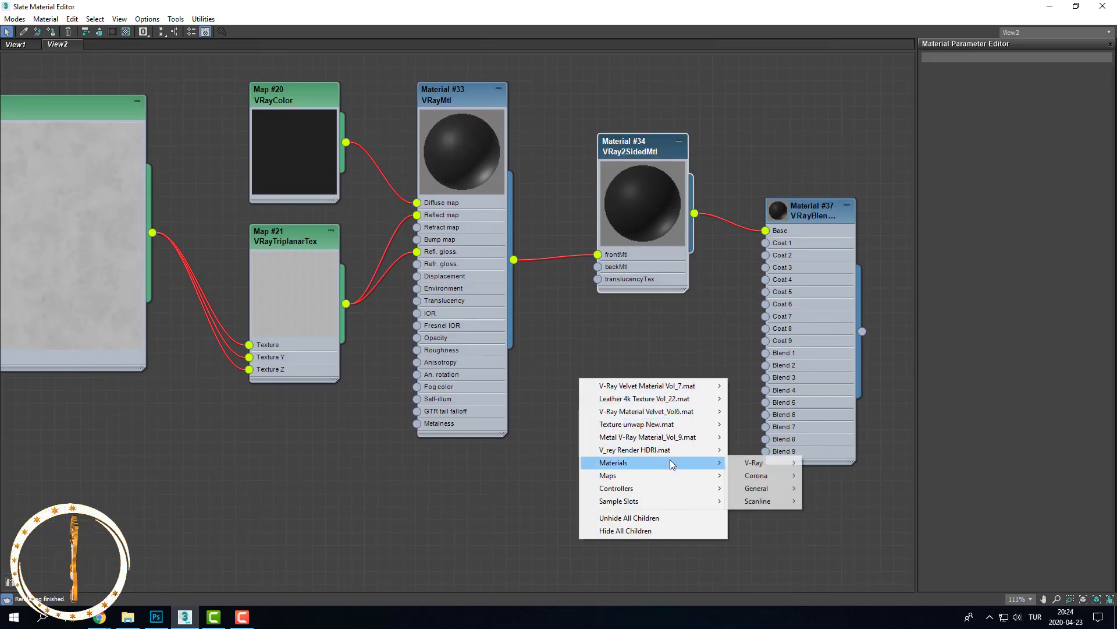
mouse_move(651, 462)
mouse_move(755, 463)
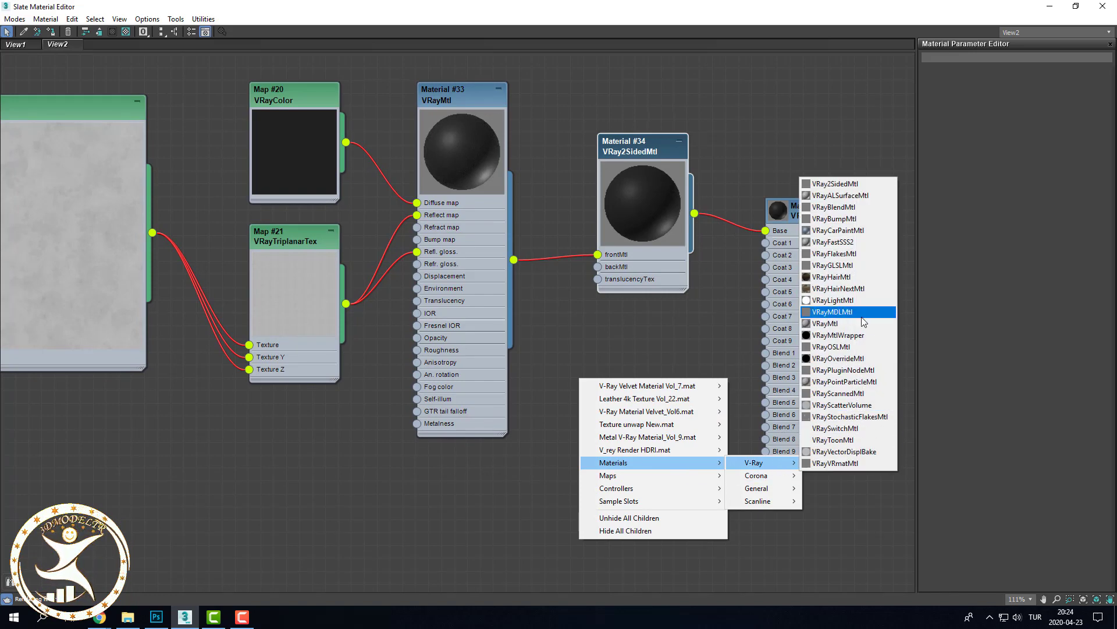
left_click(861, 330)
left_click_drag(583, 386, 636, 384)
double_click(639, 388)
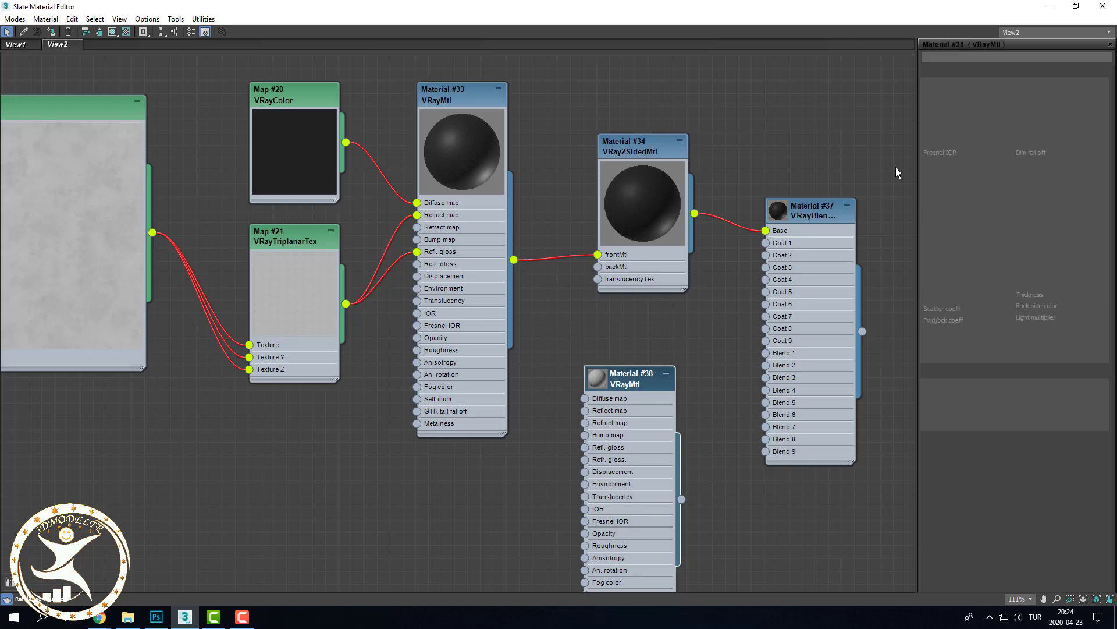
left_click(987, 85)
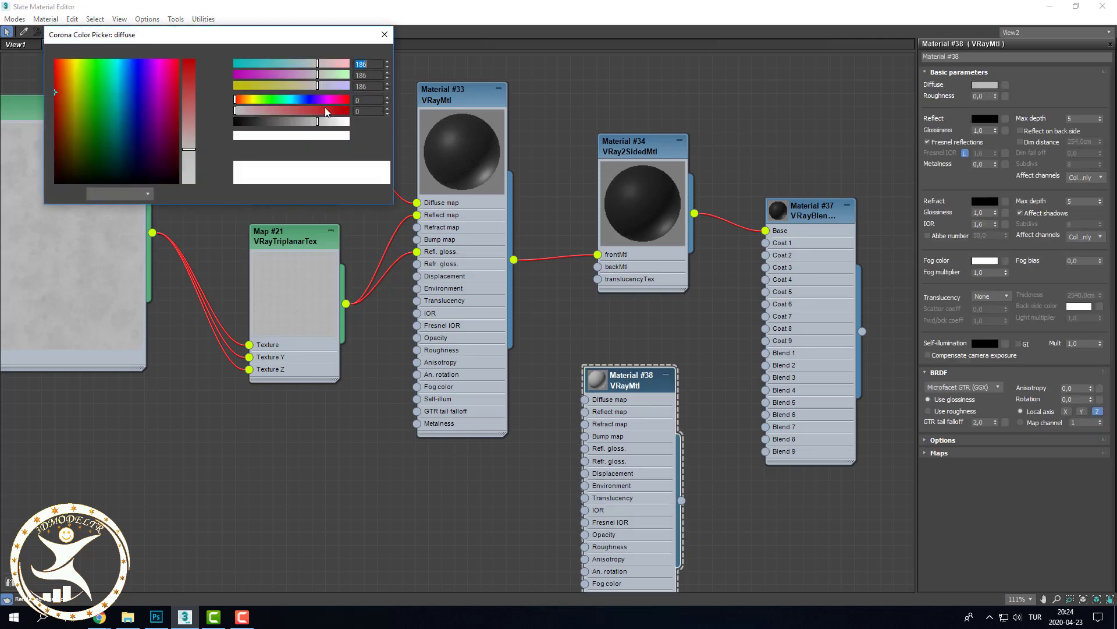
Step: Give Material #38 black diffuse, grey 77 reflection and 0.71 reflection glossiness
left_click(234, 122)
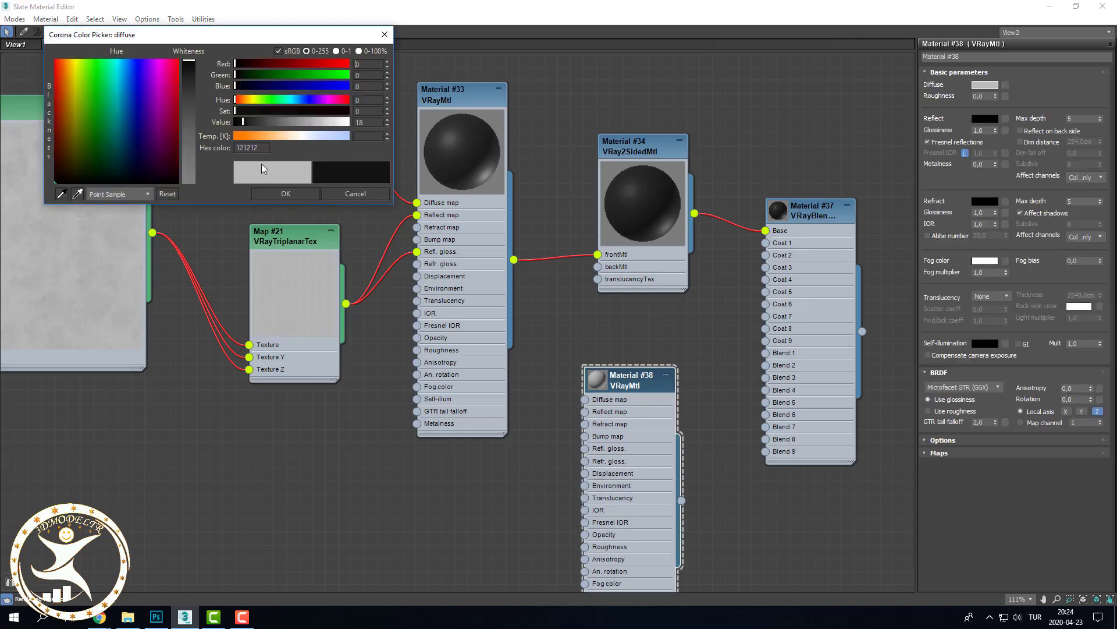
left_click(285, 195)
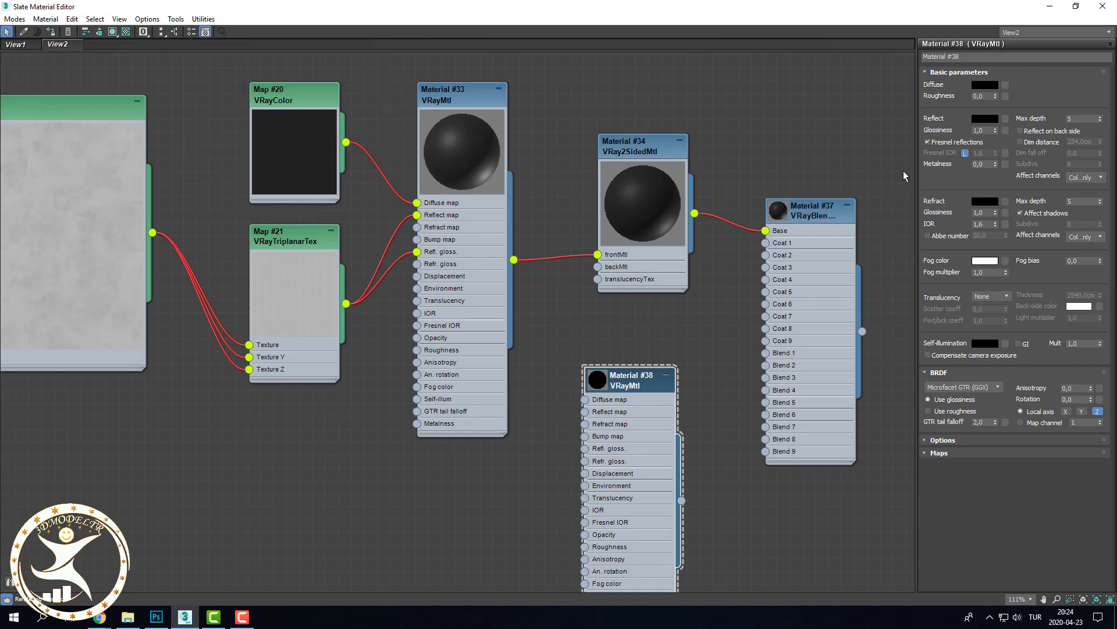
left_click(985, 119)
left_click(268, 121)
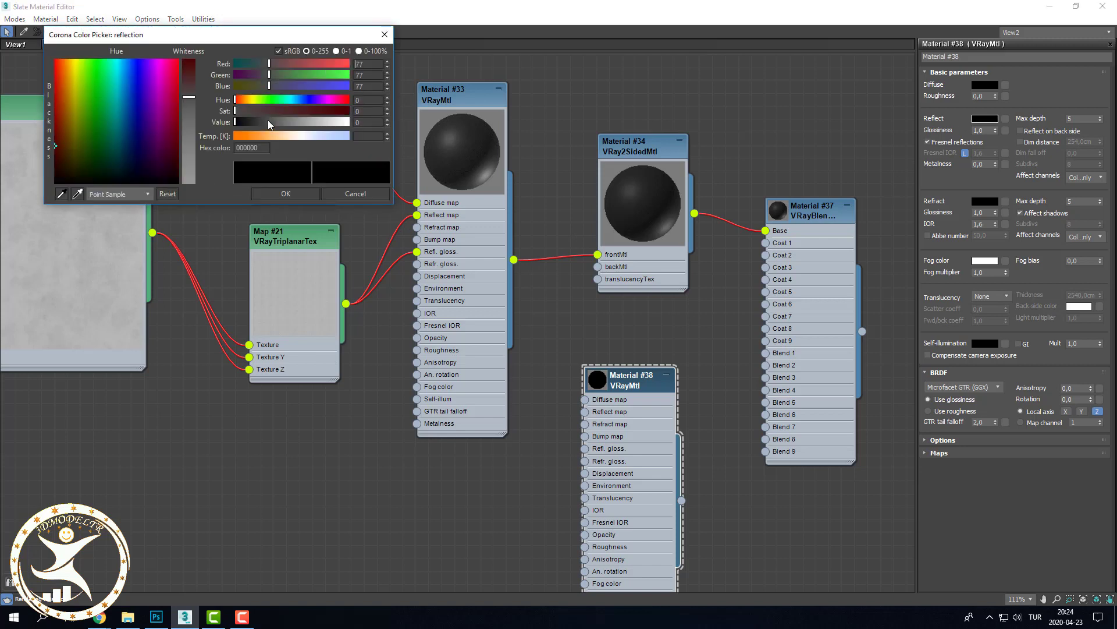
left_click(286, 195)
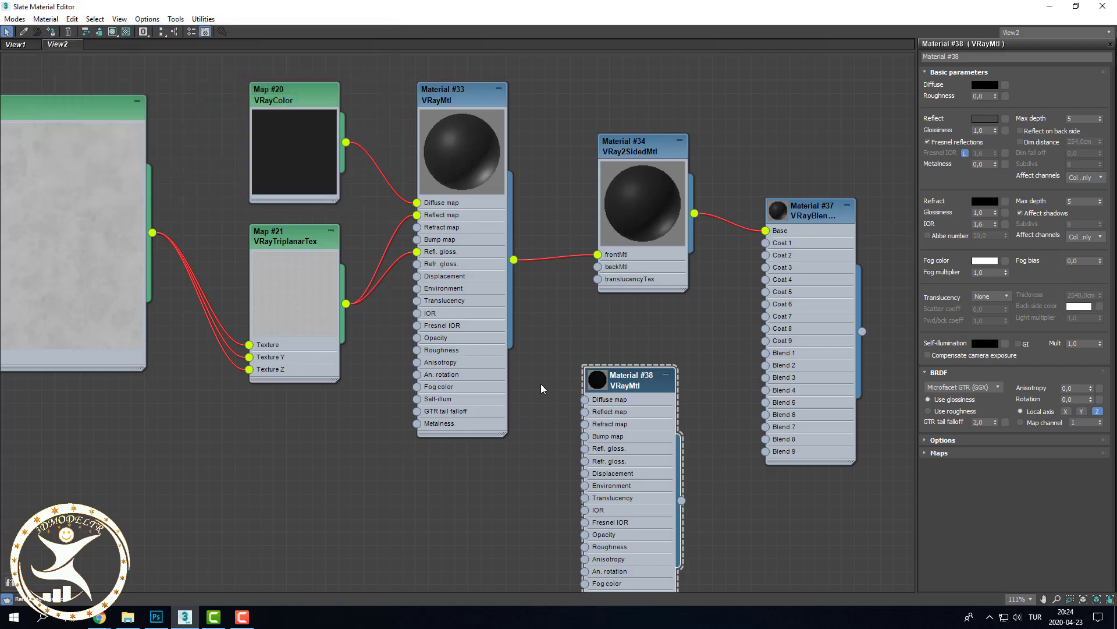
double_click(594, 386)
left_click_drag(594, 386, 620, 359)
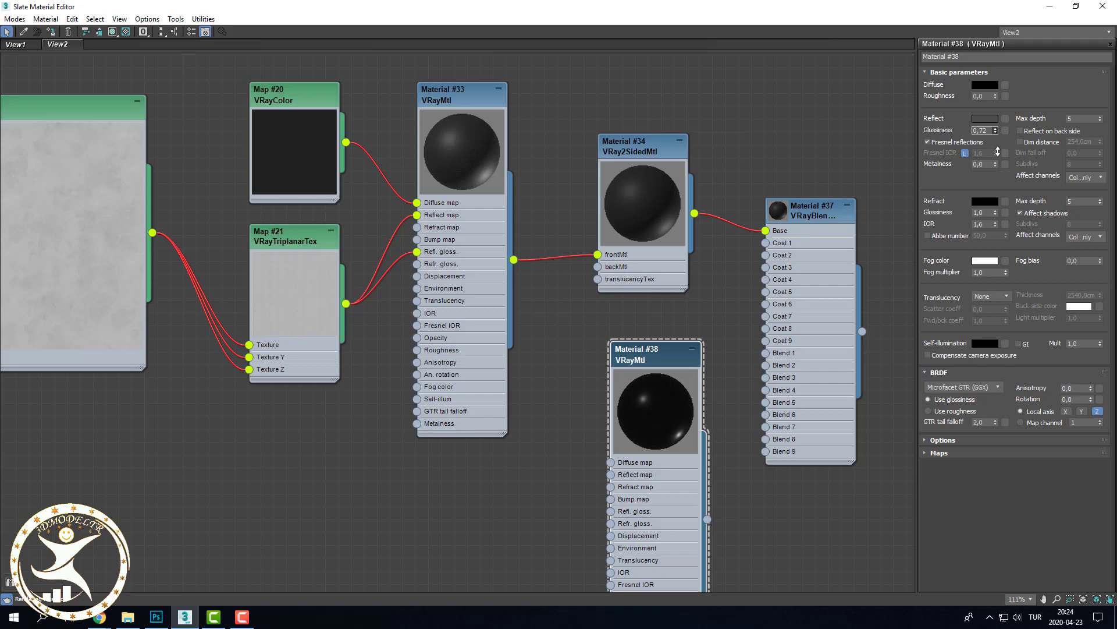
left_click_drag(995, 156, 996, 152)
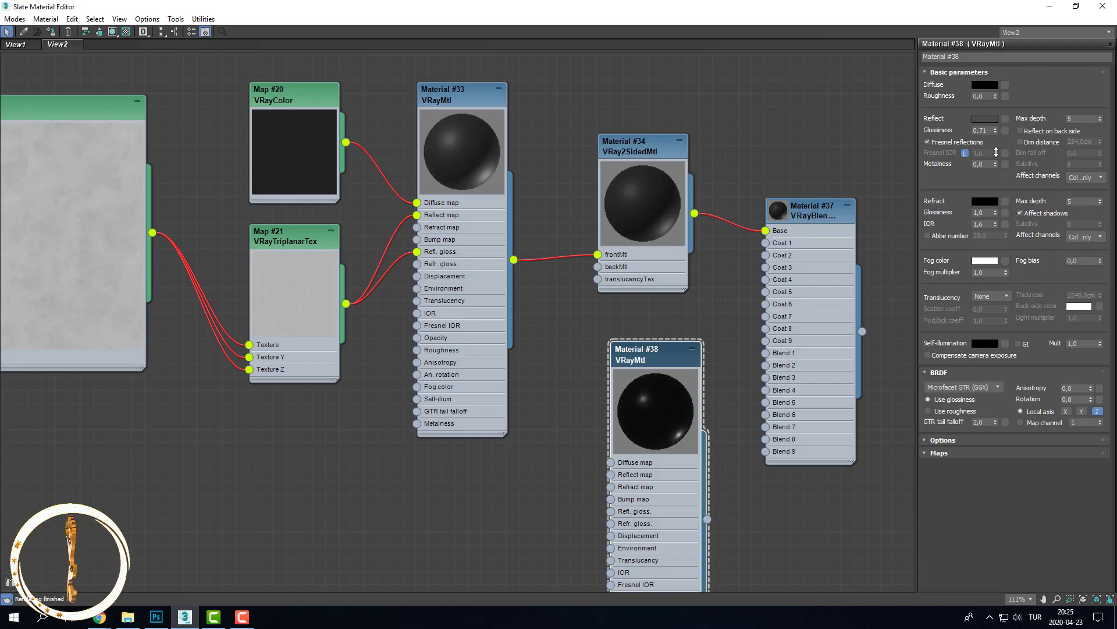
Step: Wire Material #38's output into Coat 1 of blend Material #37
mouse_move(707, 519)
left_mouse_down()
mouse_move(780, 297)
mouse_move(766, 243)
mouse_move(792, 201)
left_mouse_up()
double_click(778, 213)
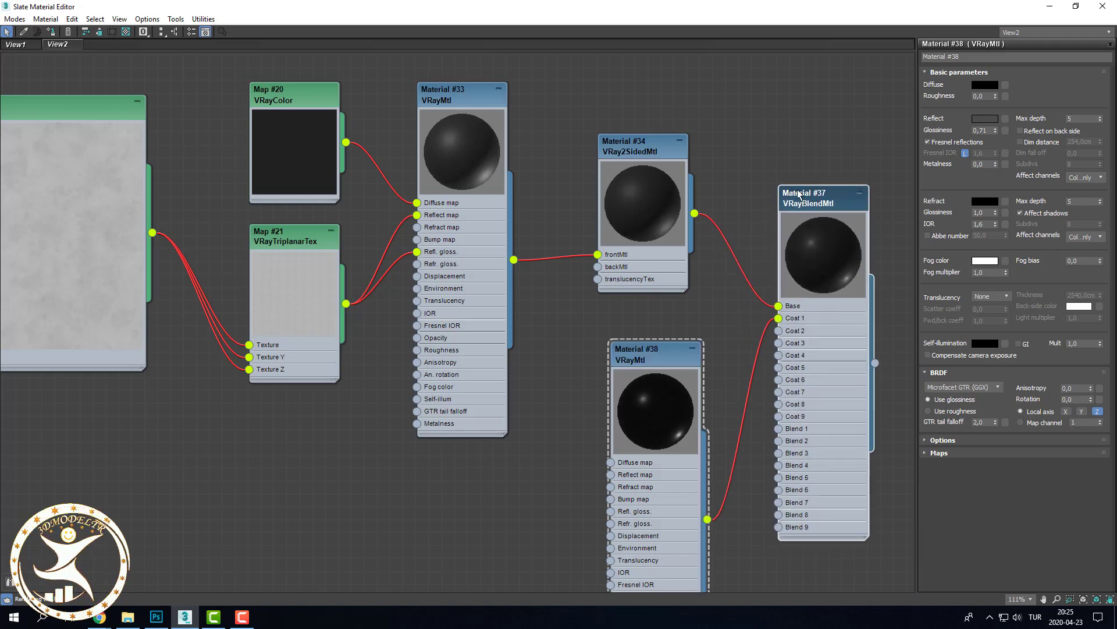
scroll(389, 188, "up", 1)
middle_click_drag(389, 188, 444, 229)
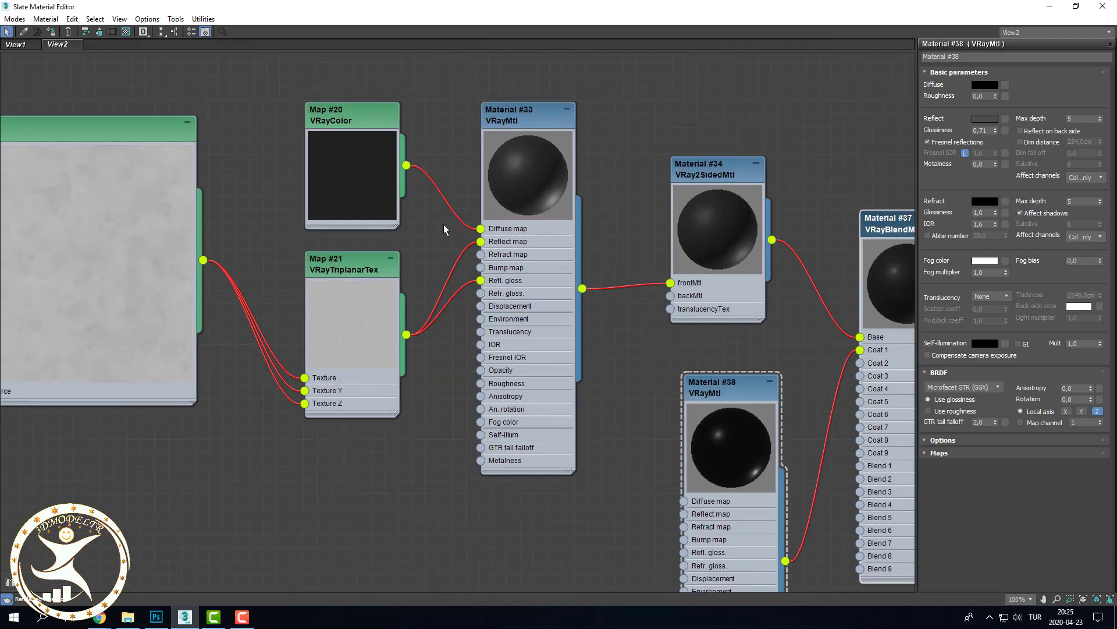
scroll(421, 217, "down", 2)
double_click(381, 143)
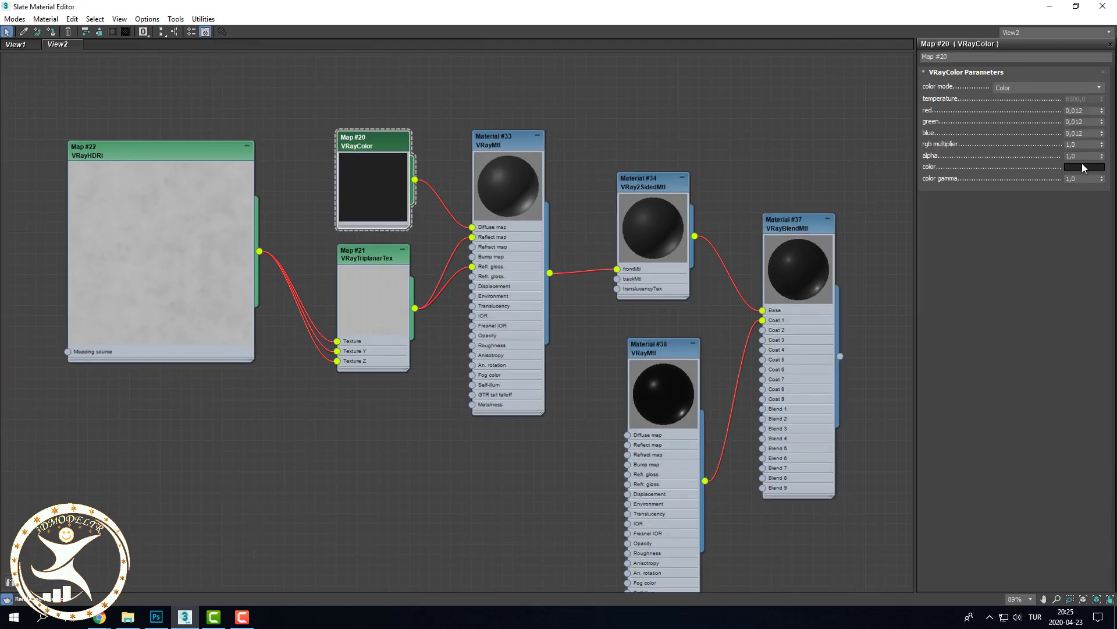
Step: Set the Map #20 VRayColor colour to blue hex 2251F7 (RGB 34, 81, 247)
left_click(1086, 168)
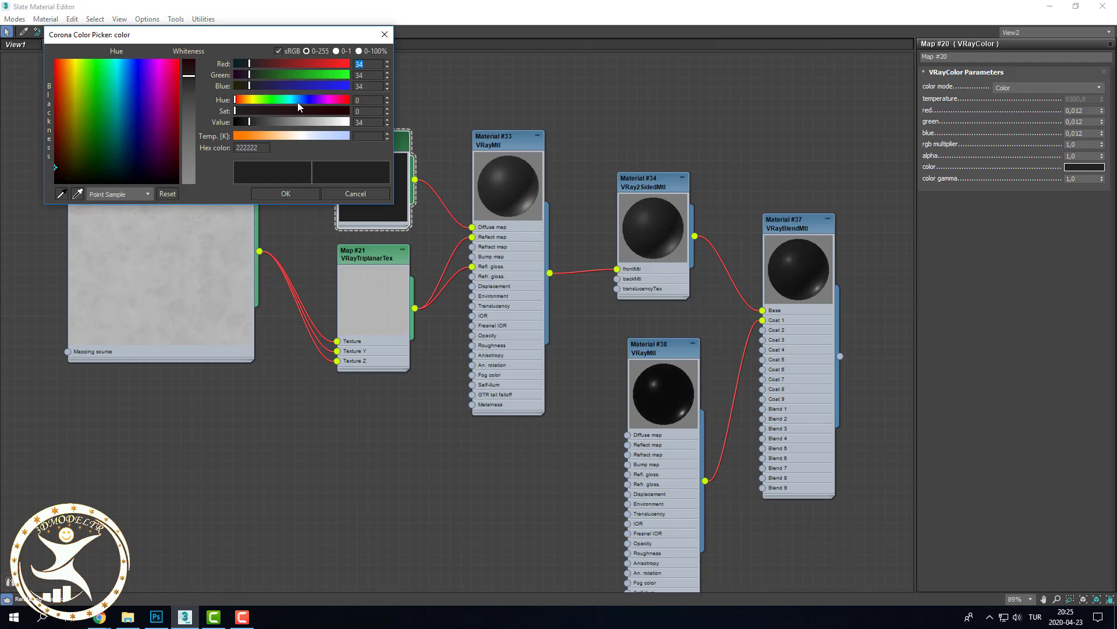
left_click(299, 99)
left_click_drag(124, 76, 123, 63)
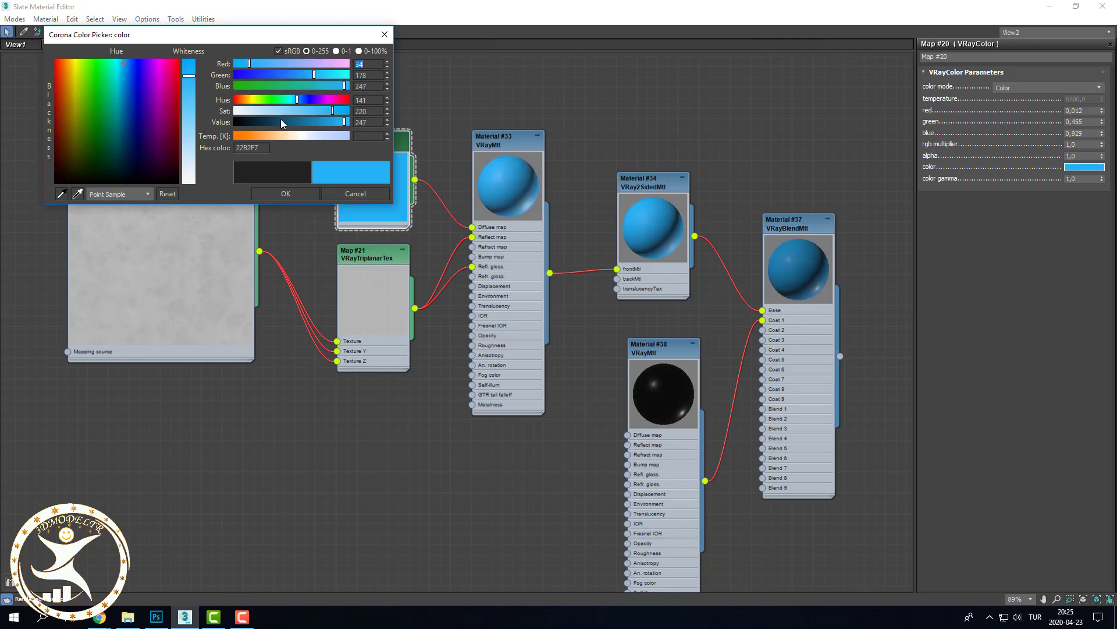
left_click_drag(303, 100, 310, 100)
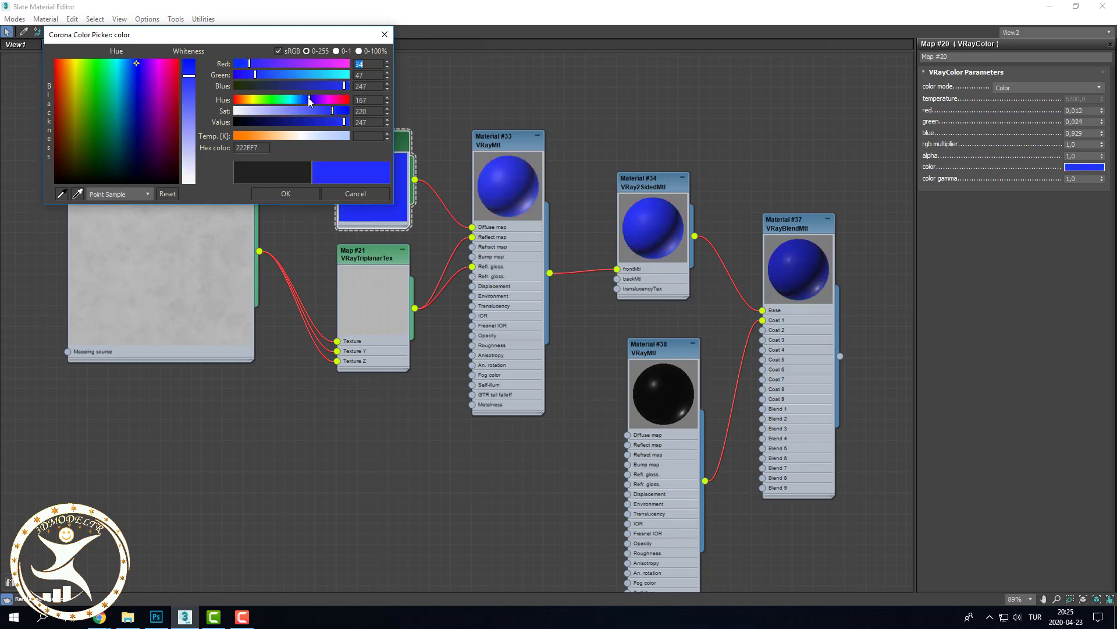
left_click_drag(308, 101, 305, 99)
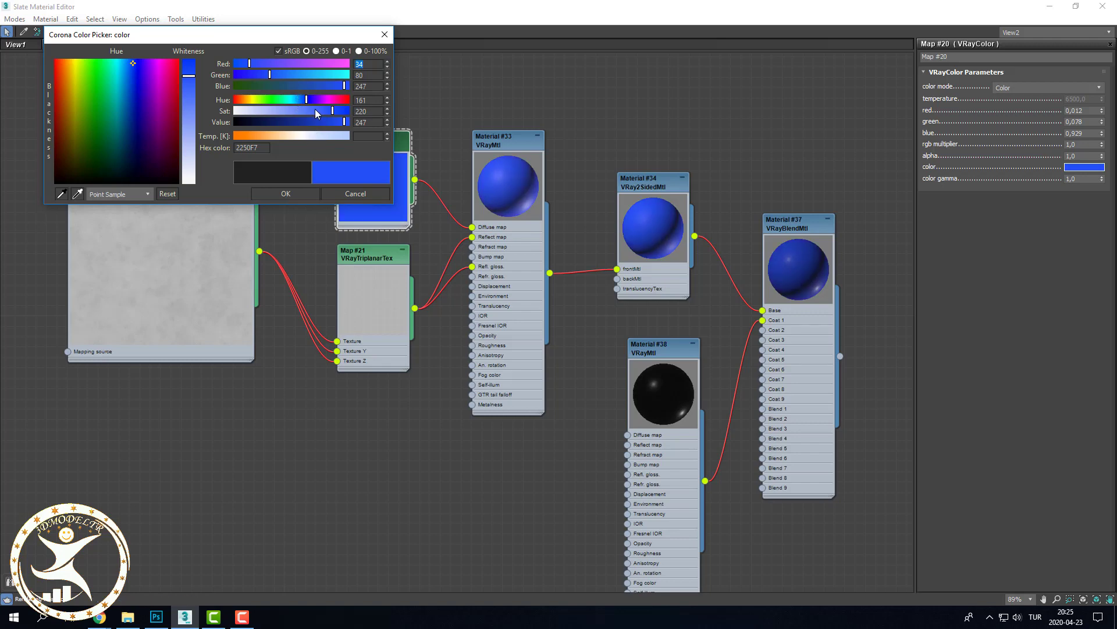
left_click(274, 72)
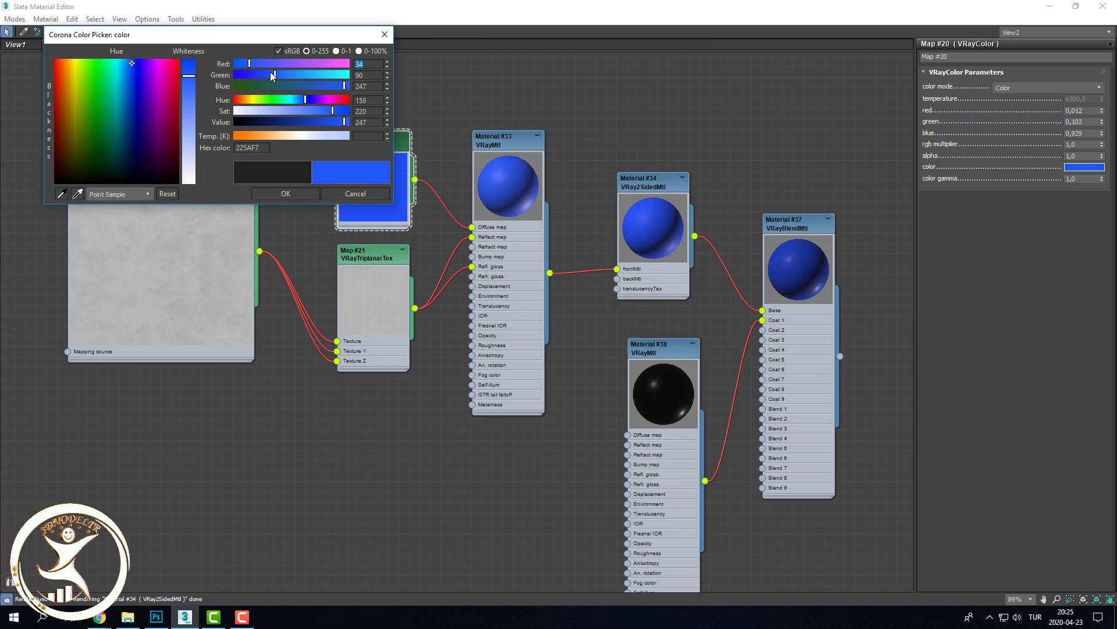
left_click(271, 73)
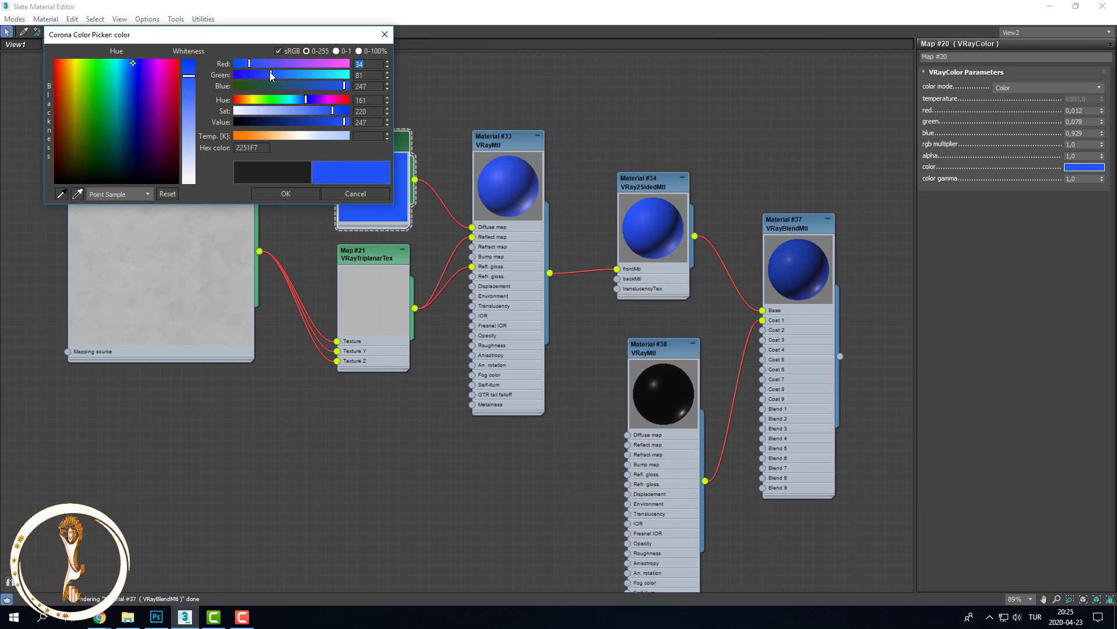
left_click(299, 195)
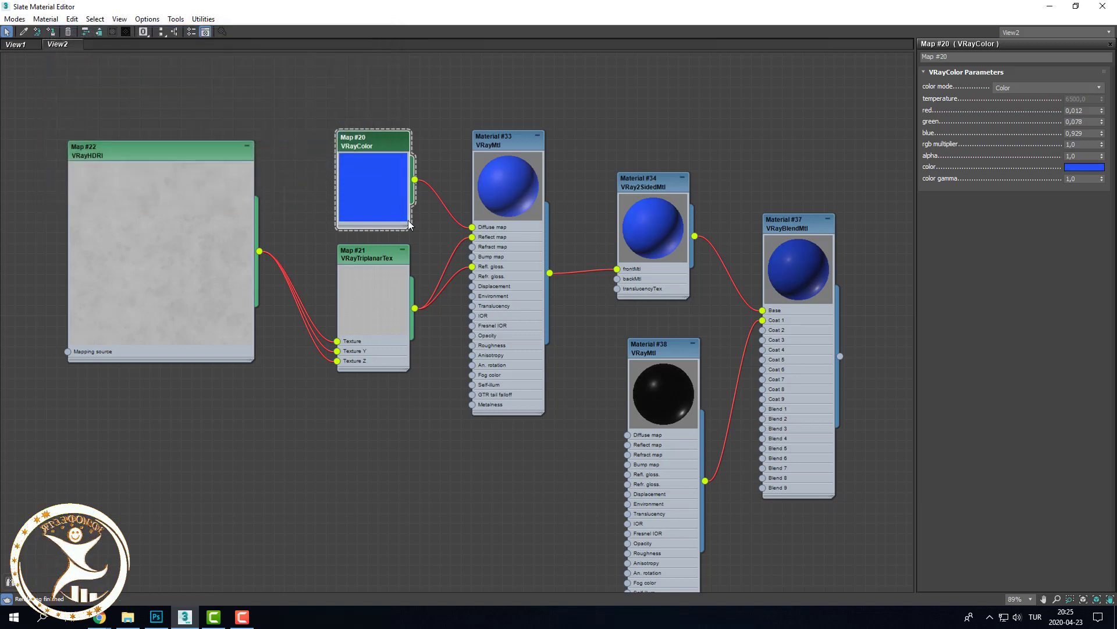
Step: Check the parameters of Material #37 and coat Material #38, then restore down the editor
scroll(798, 276, "up", 2)
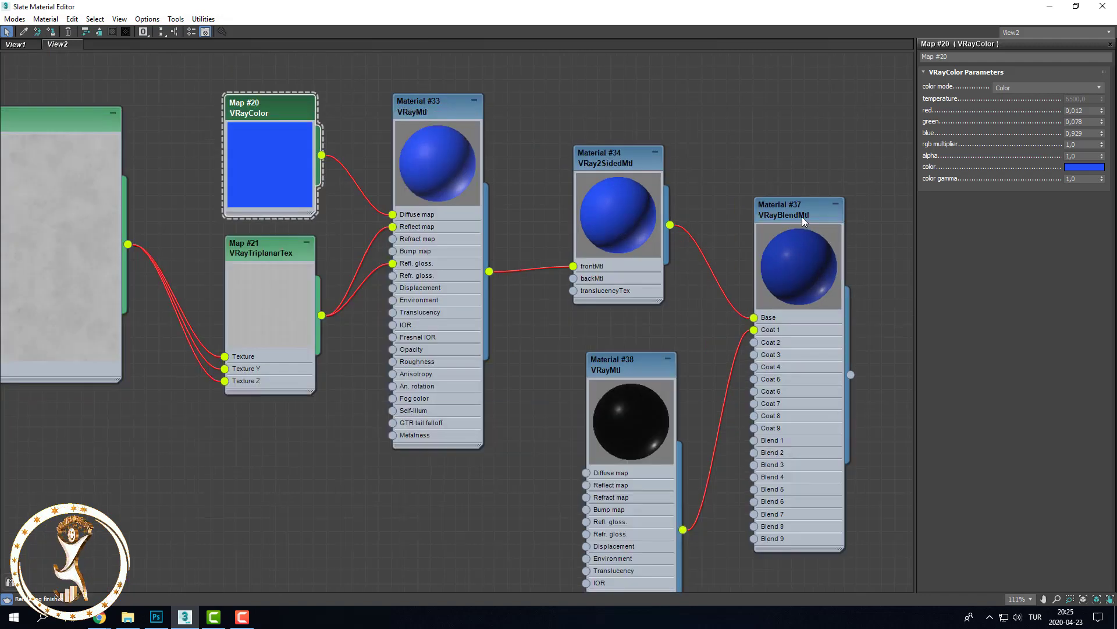
double_click(804, 220)
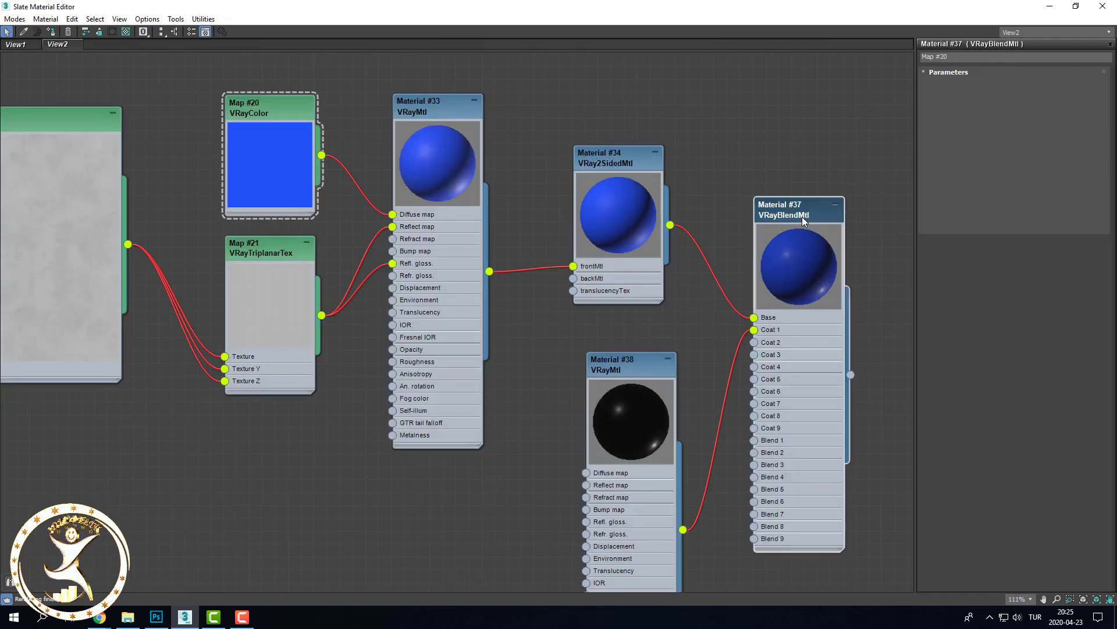
double_click(642, 365)
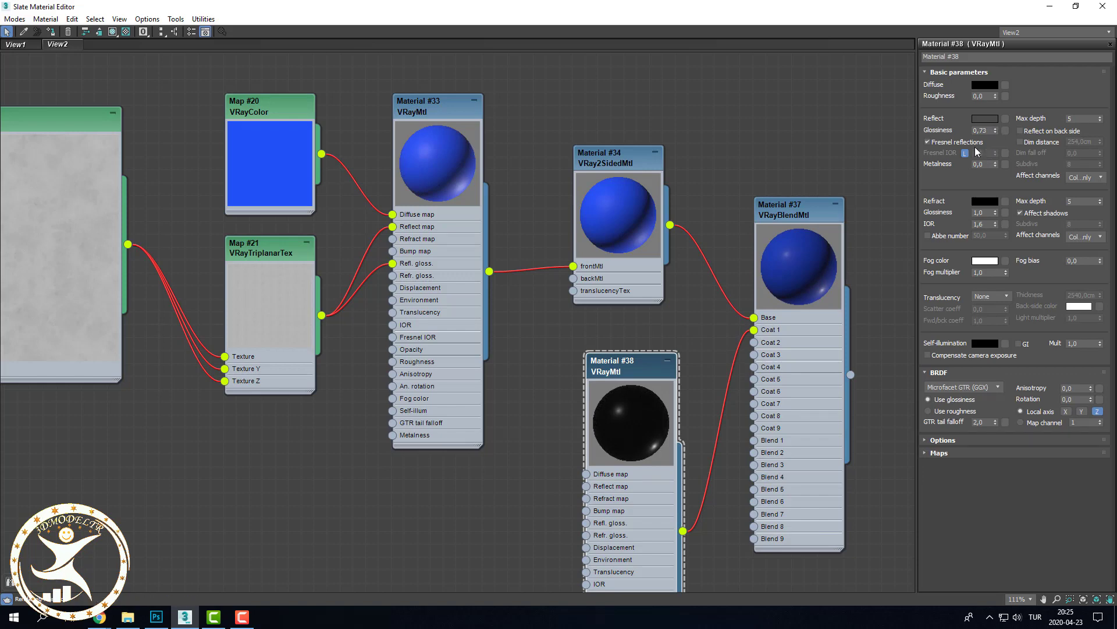
double_click(809, 218)
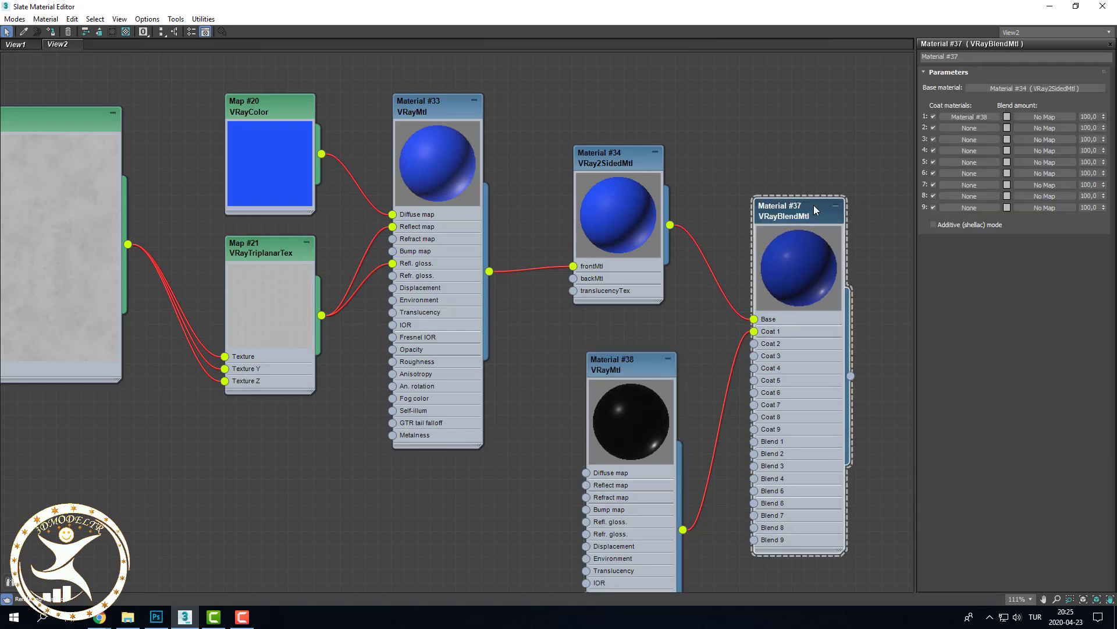
left_click(1074, 7)
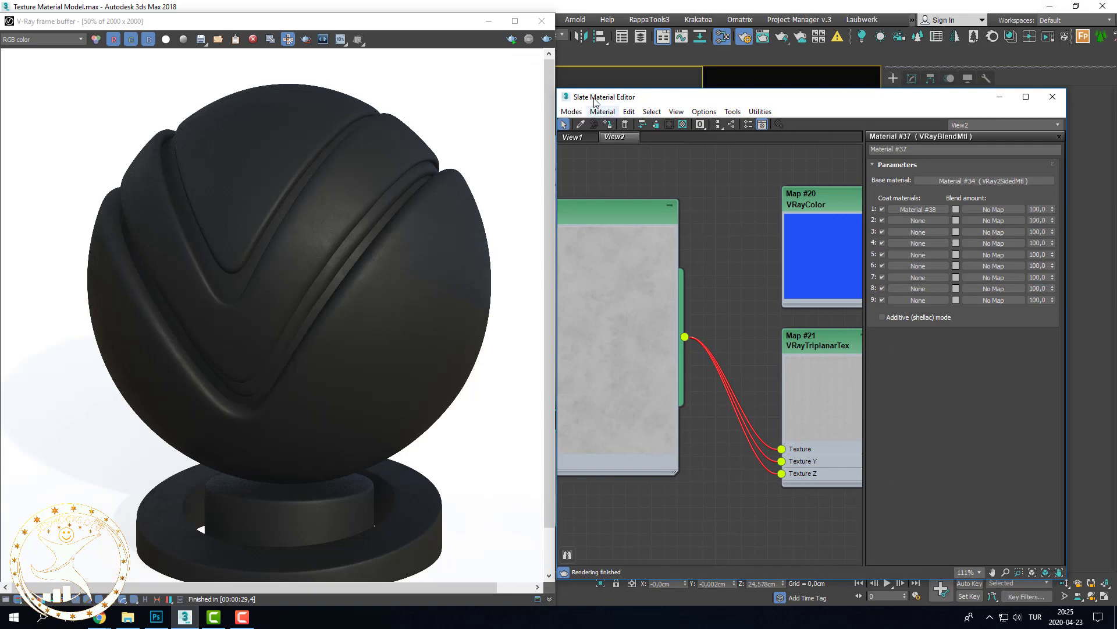
Step: Assign blend Material #37 to the selected sphere and render it in a maximized V-Ray frame buffer
left_click_drag(595, 101, 669, 185)
left_click(683, 206)
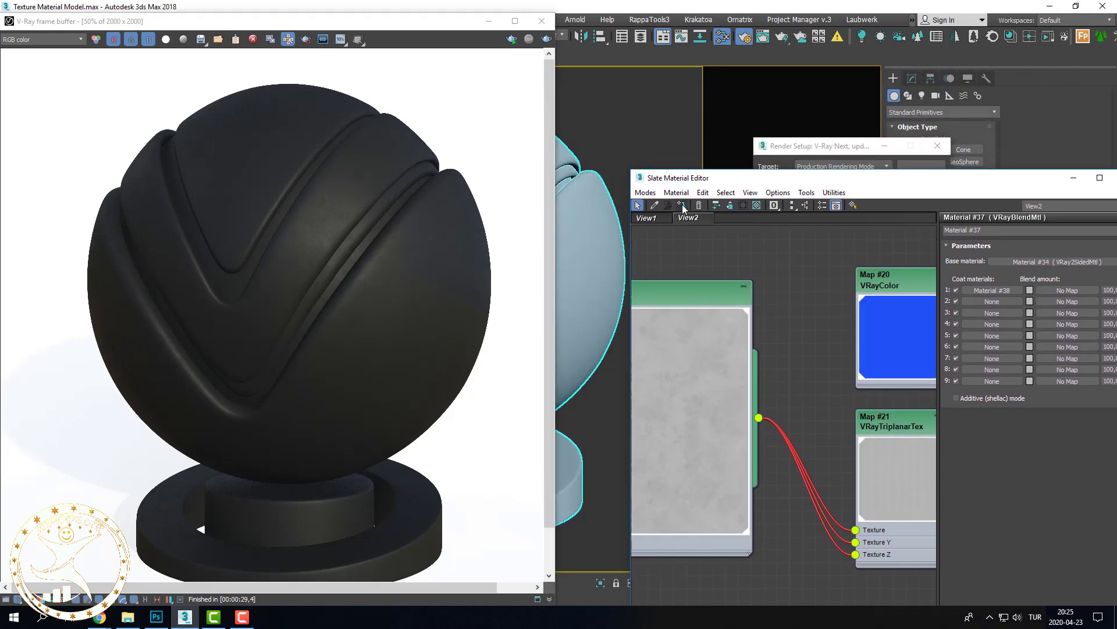
left_click(831, 151)
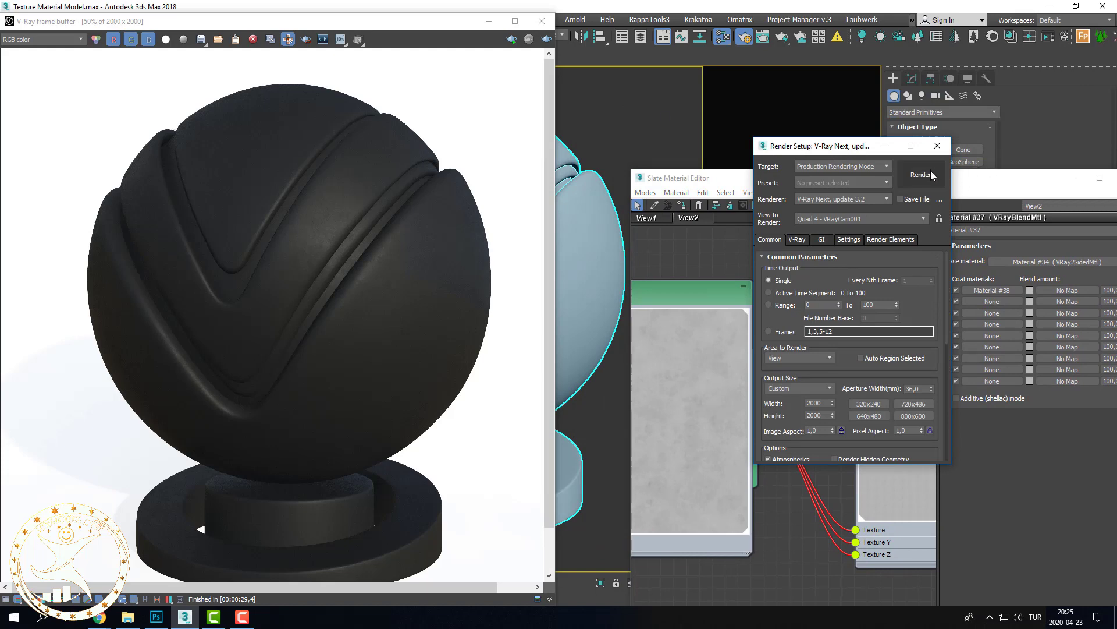
left_click(921, 174)
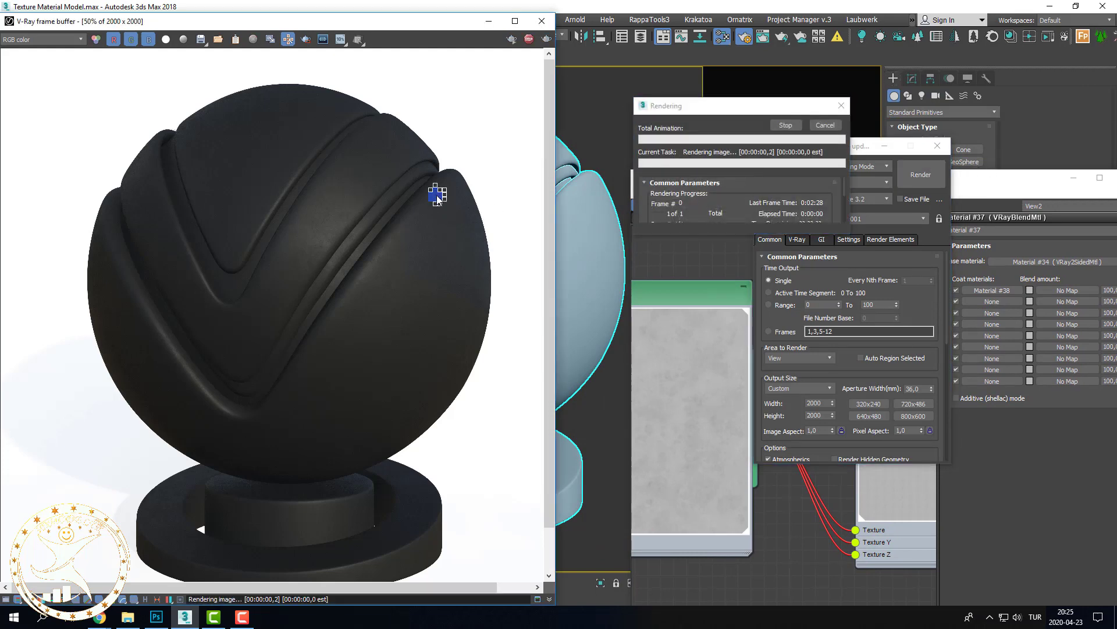
left_click(514, 21)
scroll(698, 175, "up", 2)
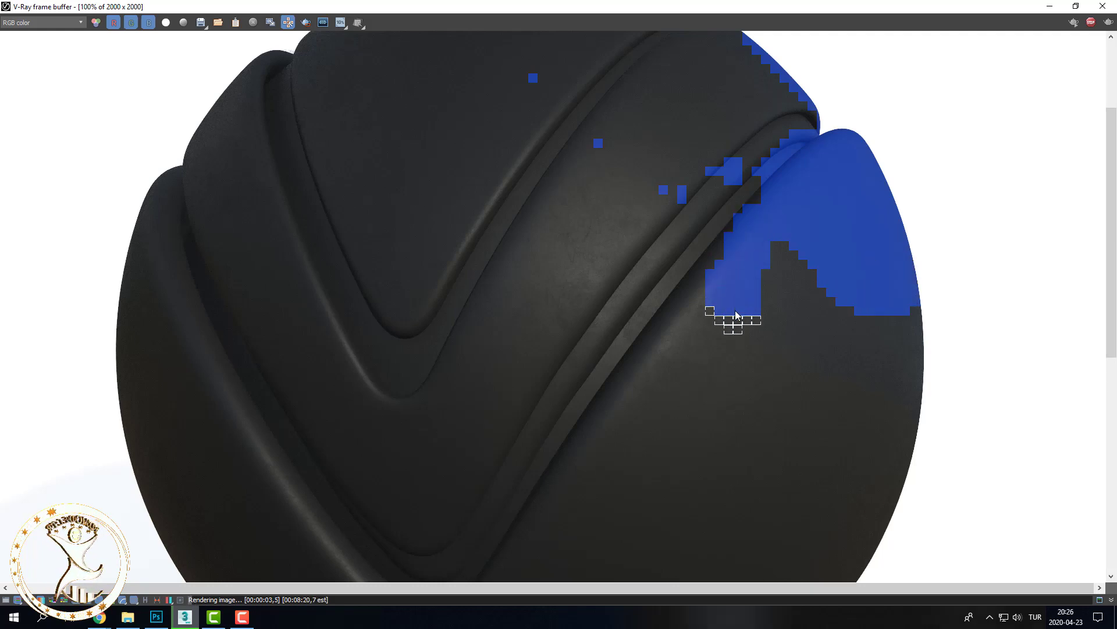
Step: Zoom in and out of the V-Ray frame buffer to watch the blue sphere render
scroll(737, 317, "down", 2)
scroll(660, 225, "up", 2)
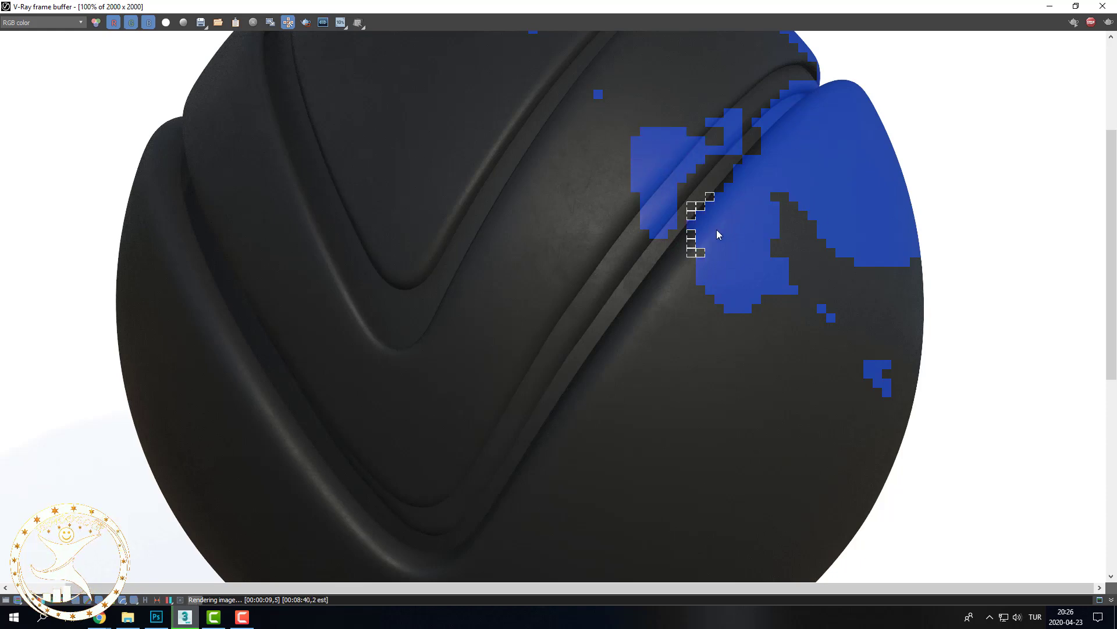
scroll(717, 229, "up", 2)
scroll(729, 298, "down", 2)
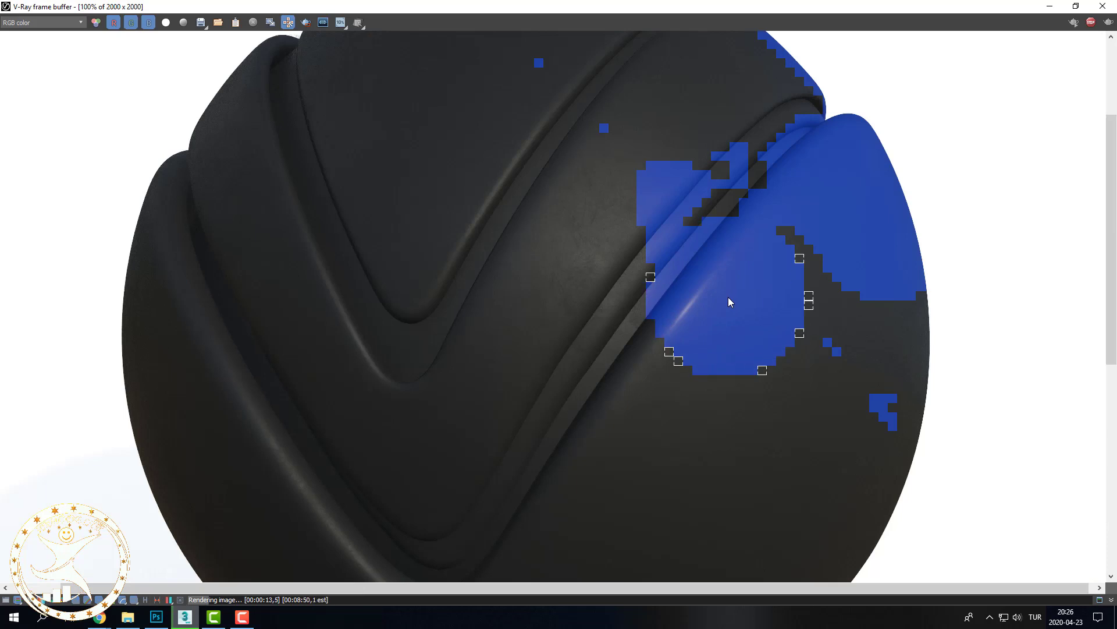
scroll(728, 297, "down", 1)
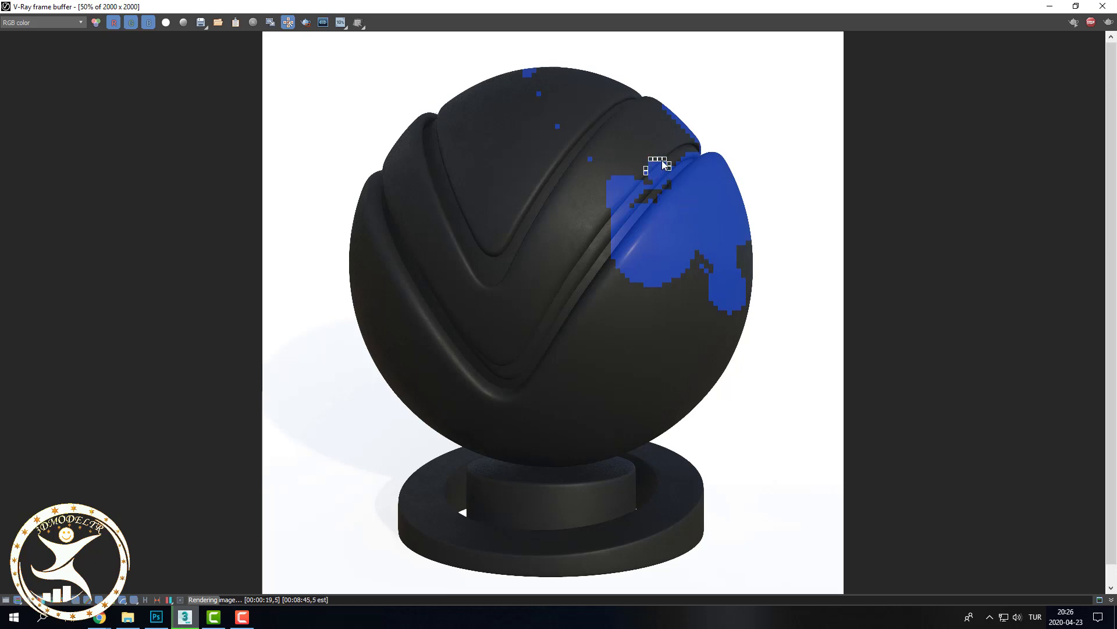
scroll(664, 164, "up", 1)
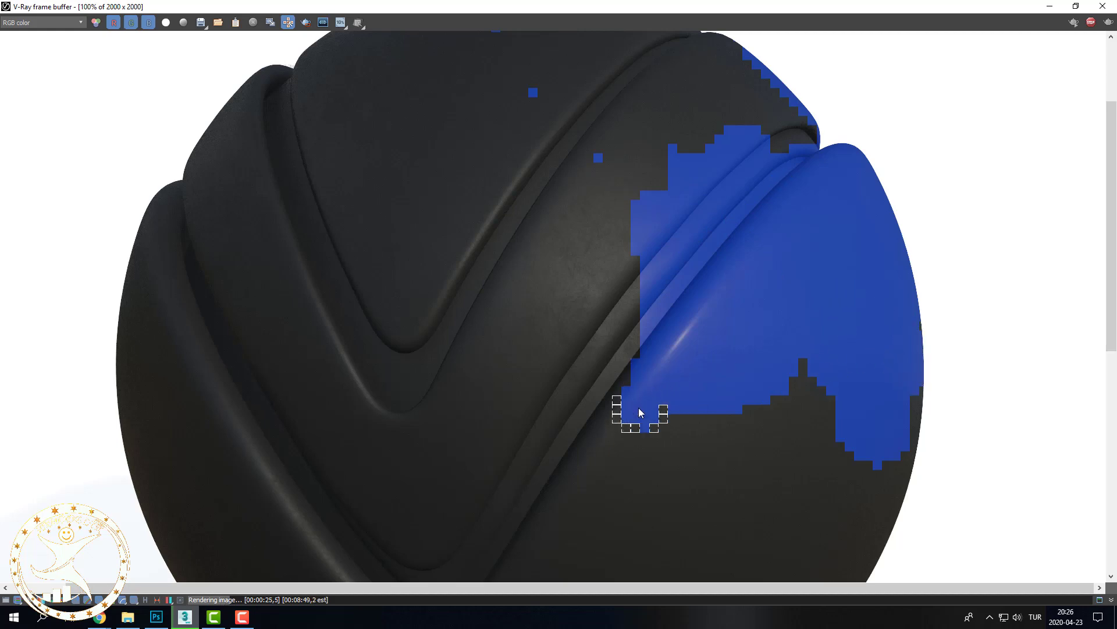
scroll(787, 373, "up", 1)
scroll(787, 372, "down", 2)
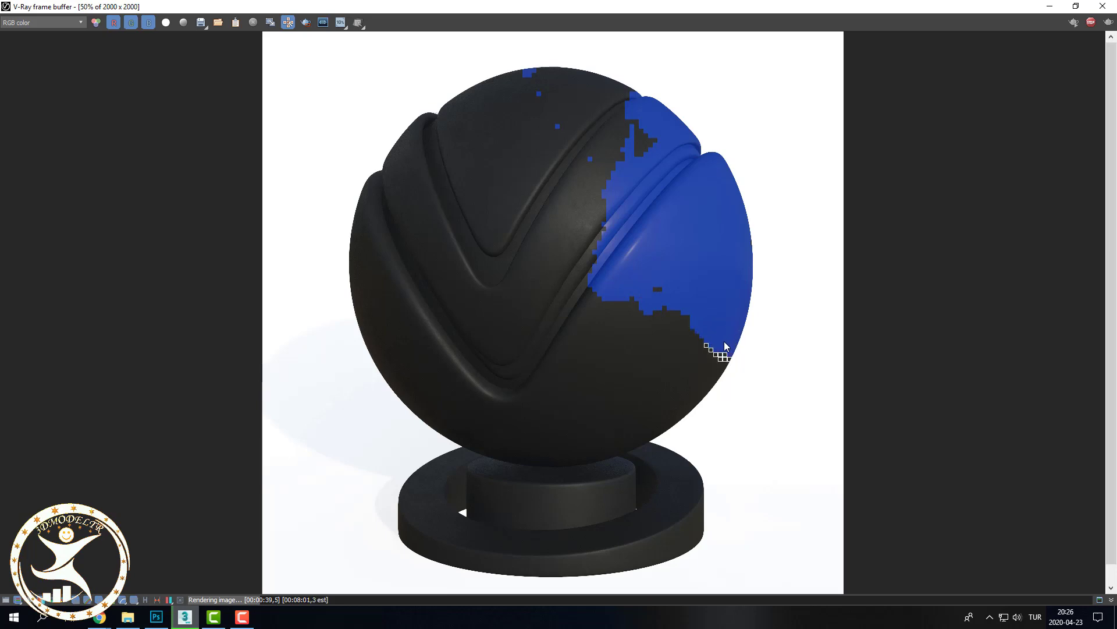
double_click(606, 215)
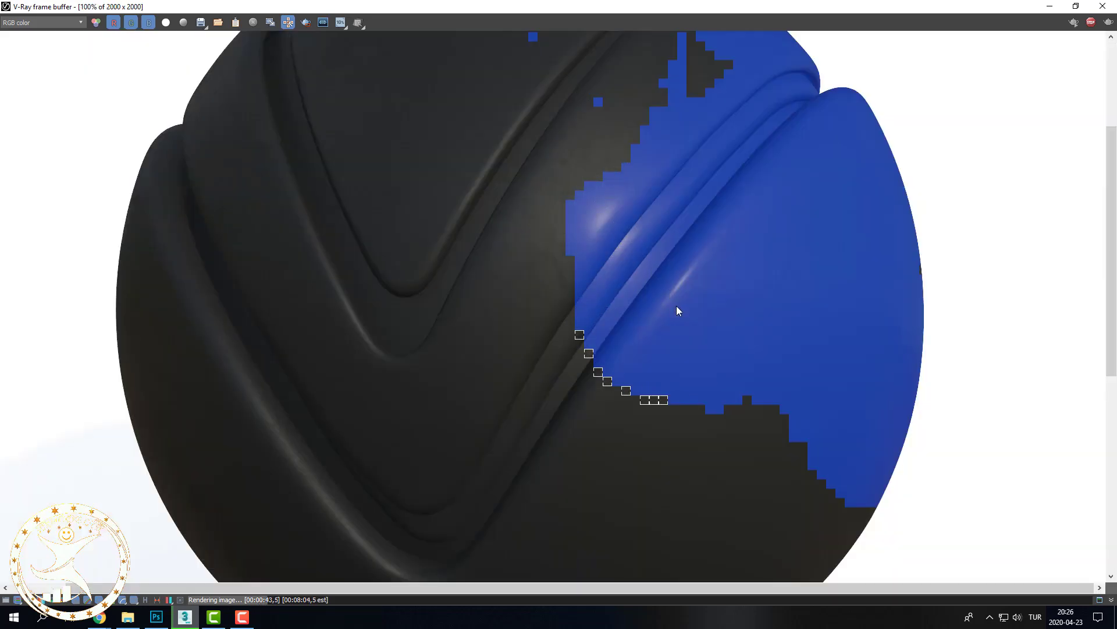
double_click(700, 310)
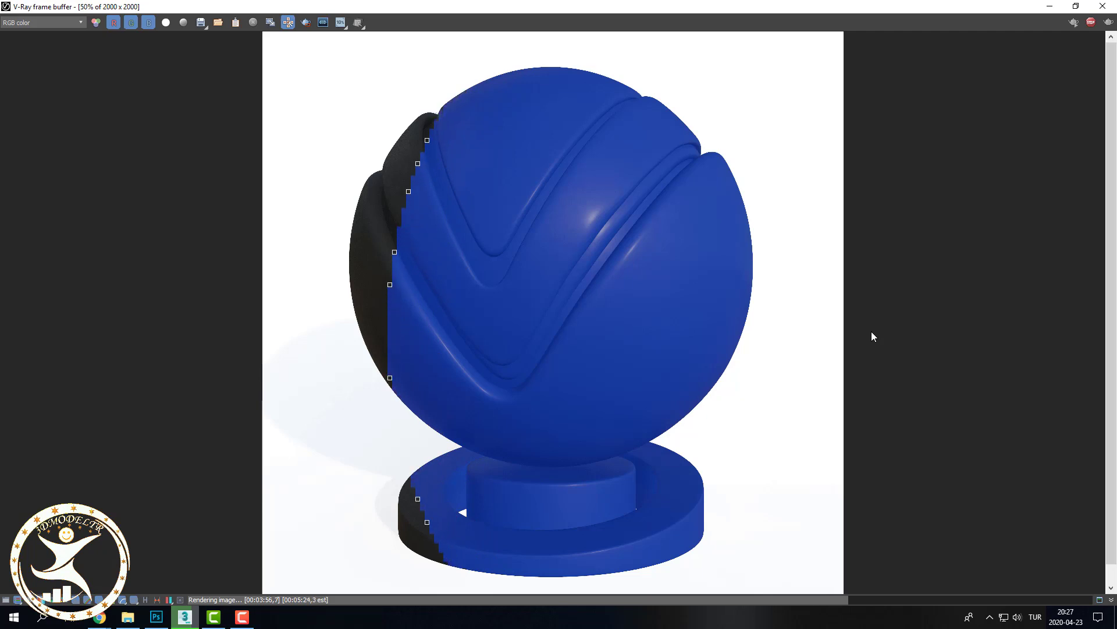
Step: Zoom around the frame buffer until the glossy blue sphere render finishes
scroll(642, 273, "up", 1)
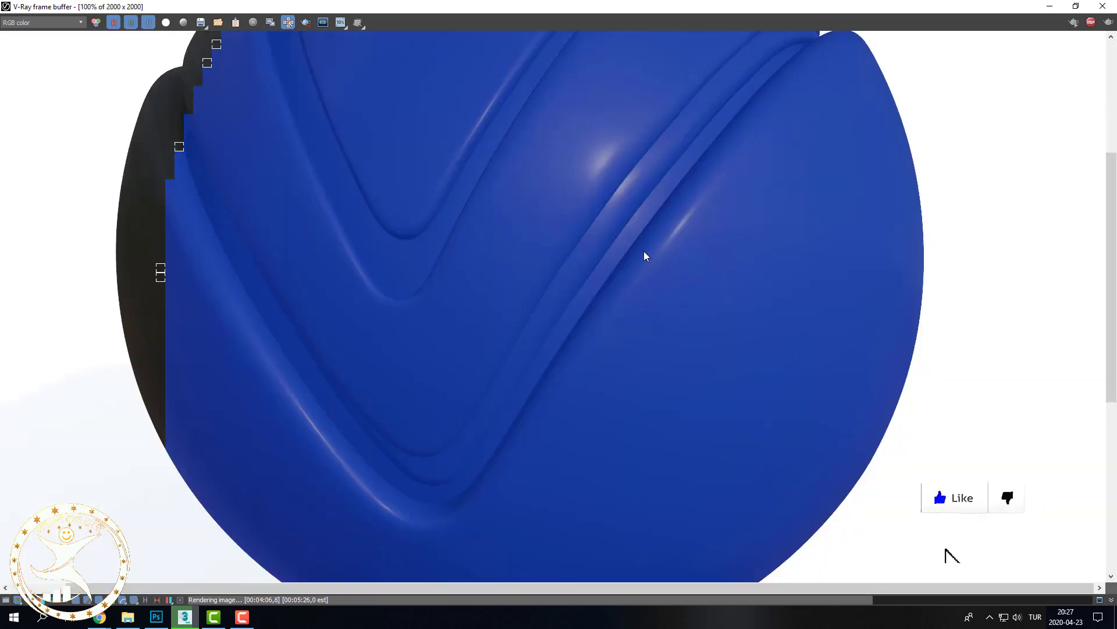
scroll(644, 251, "up", 1)
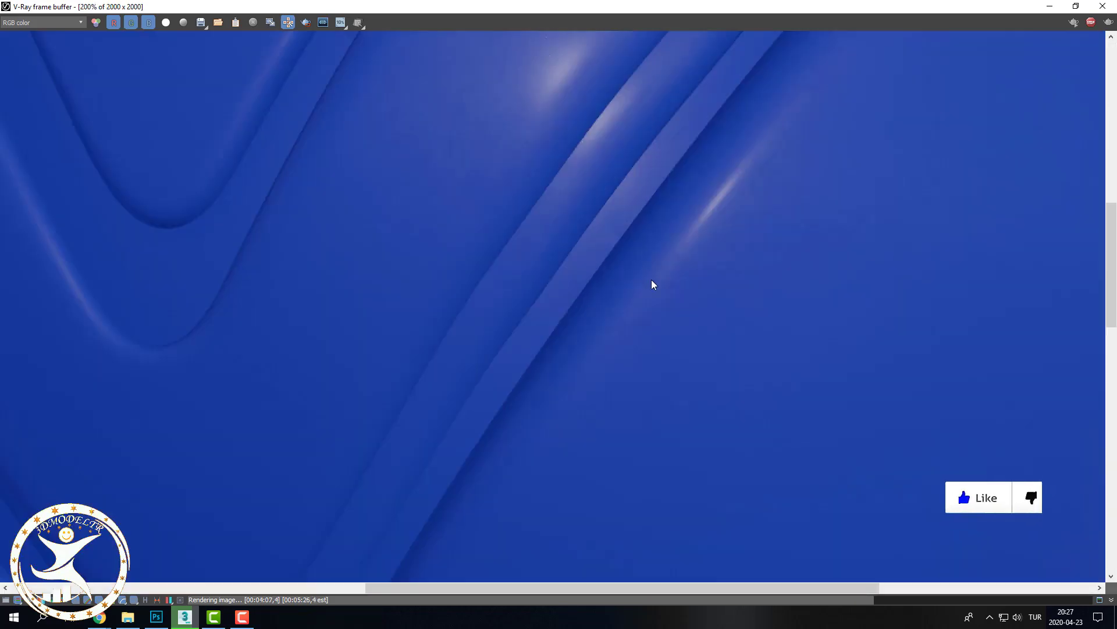
scroll(652, 316, "down", 3)
scroll(612, 268, "up", 1)
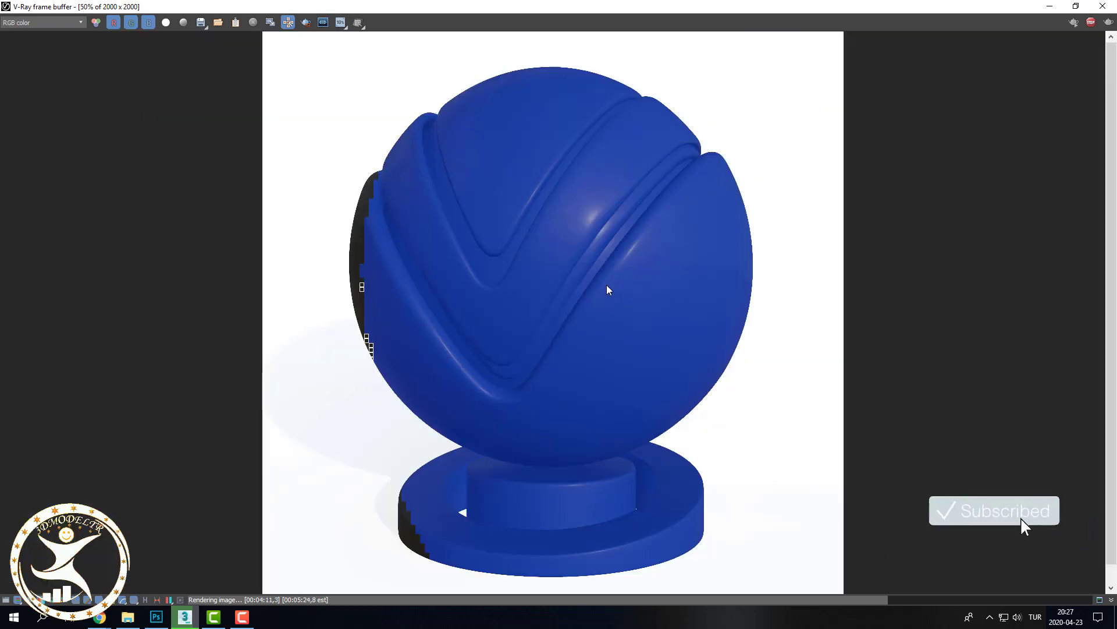
scroll(602, 168, "up", 1)
scroll(640, 222, "up", 1)
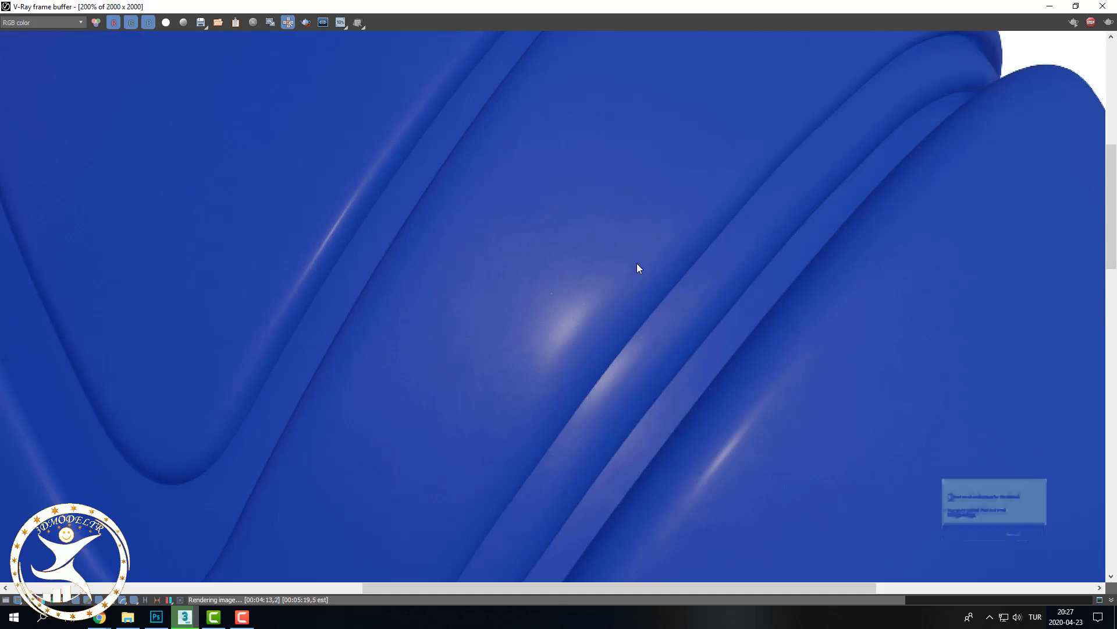
scroll(637, 263, "down", 1)
scroll(638, 268, "down", 1)
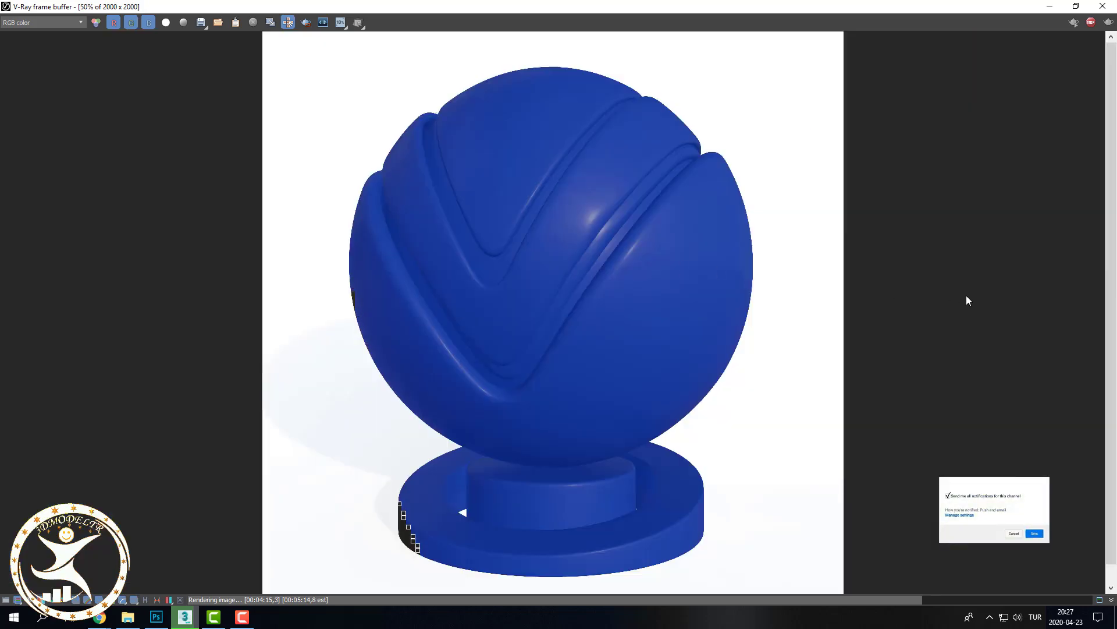